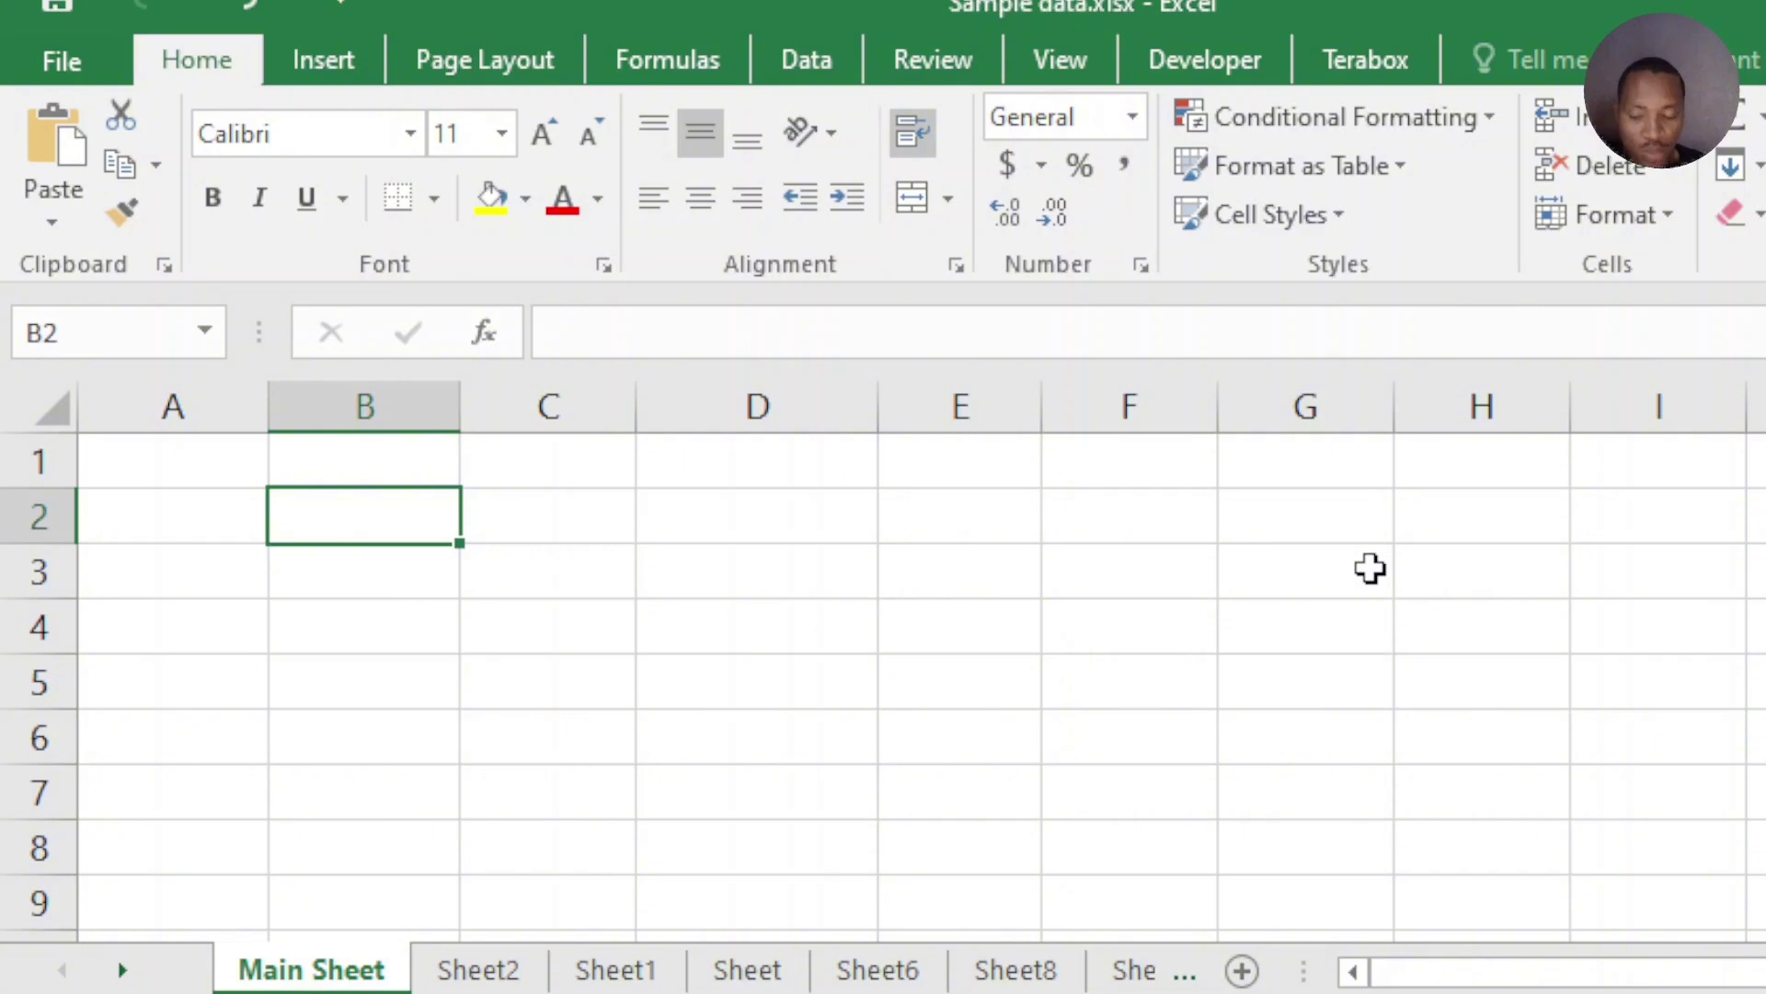
# Enter the headers Item ID, Item Name, Category and Quantity in cells A1 to D1.
pyautogui.click(160, 456)
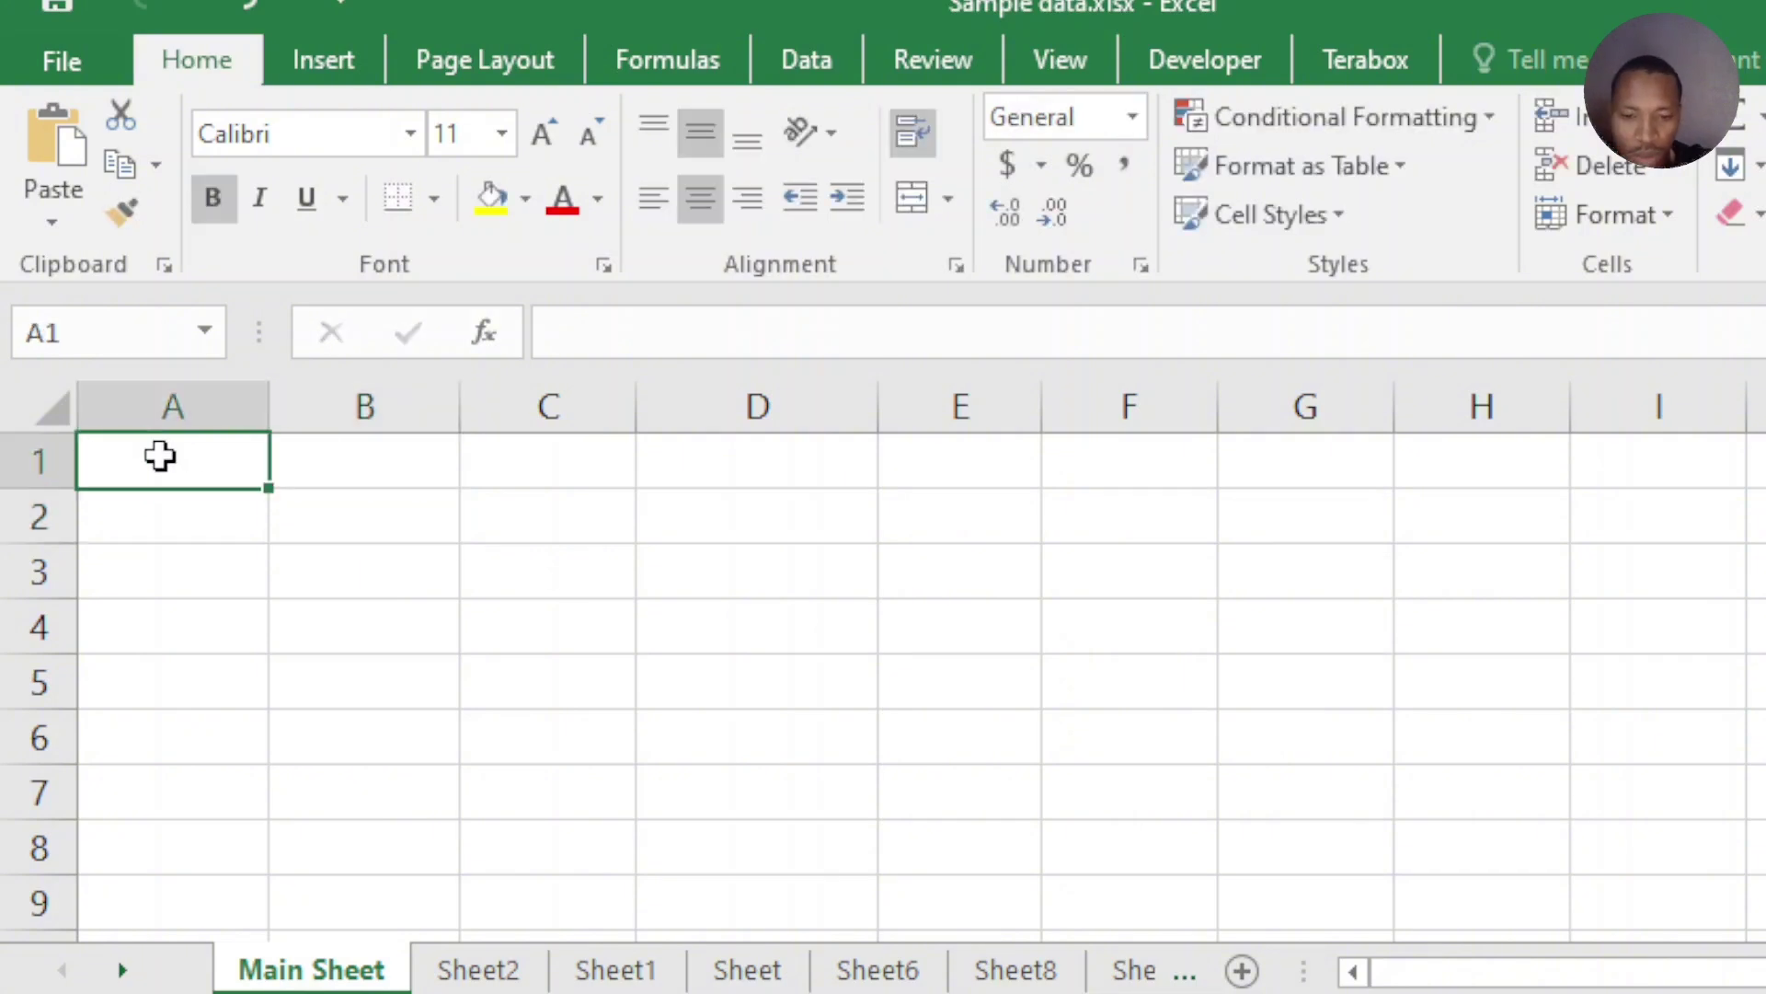
pyautogui.write('Item ID')
pyautogui.press('Tab')
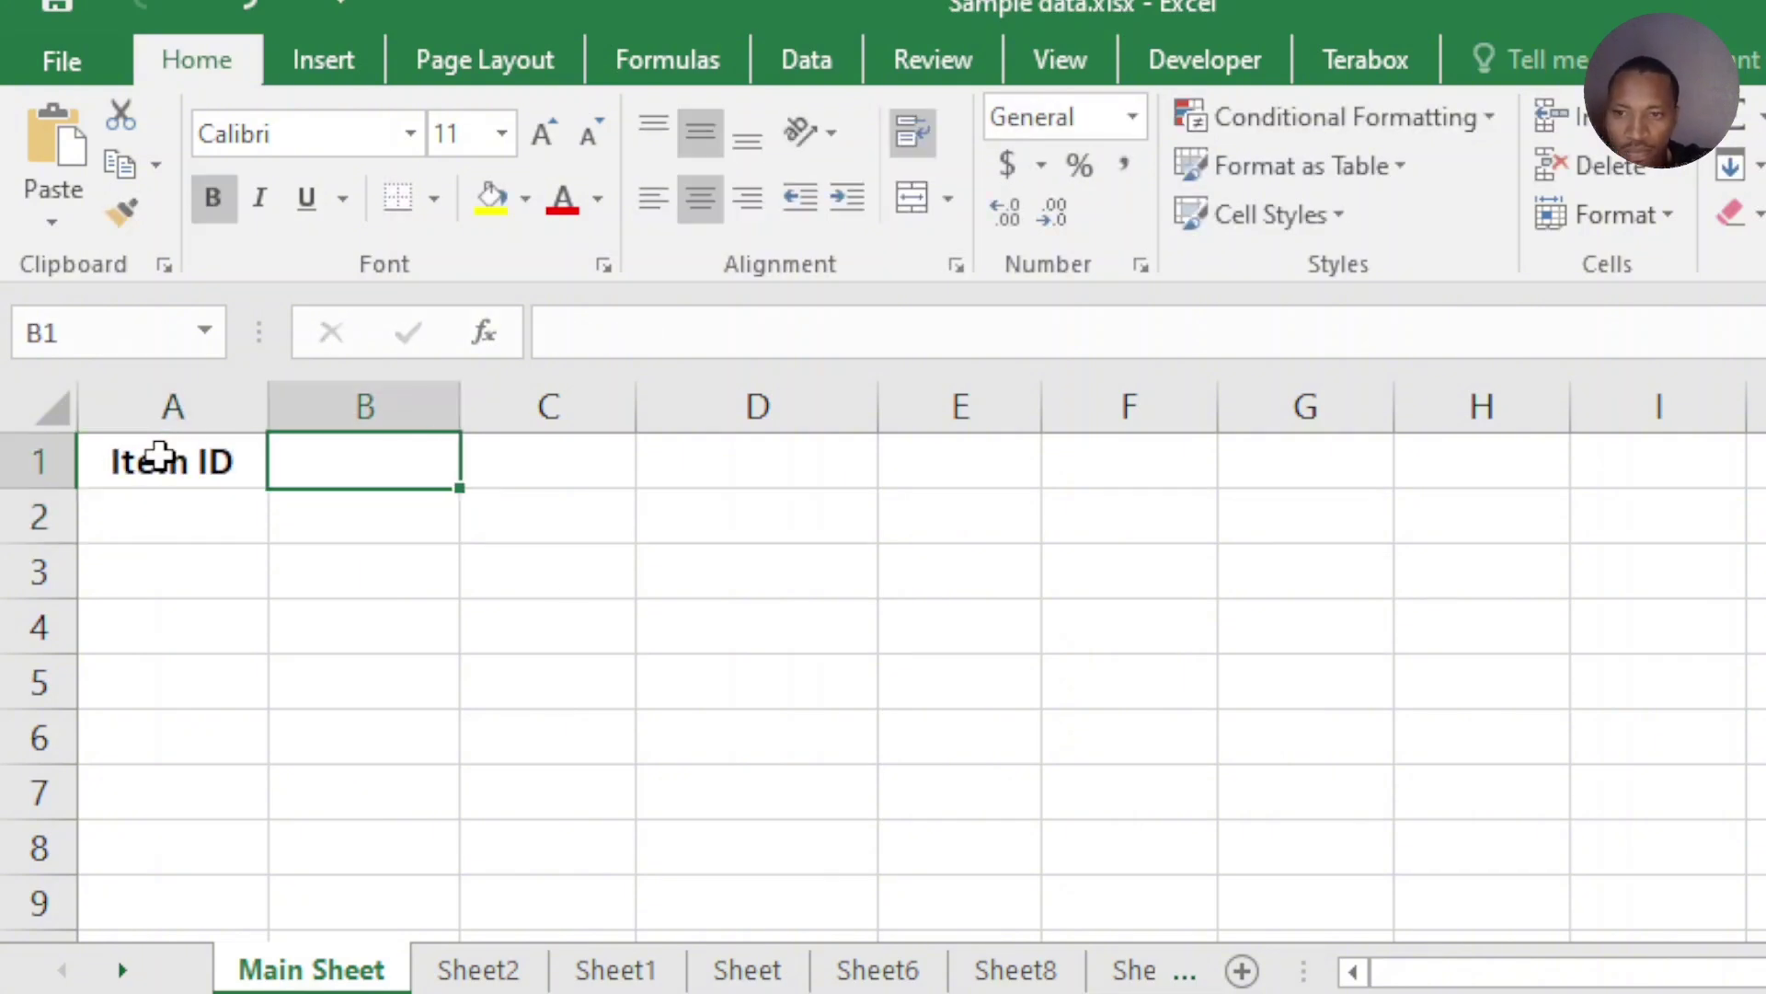
pyautogui.write('Item Name')
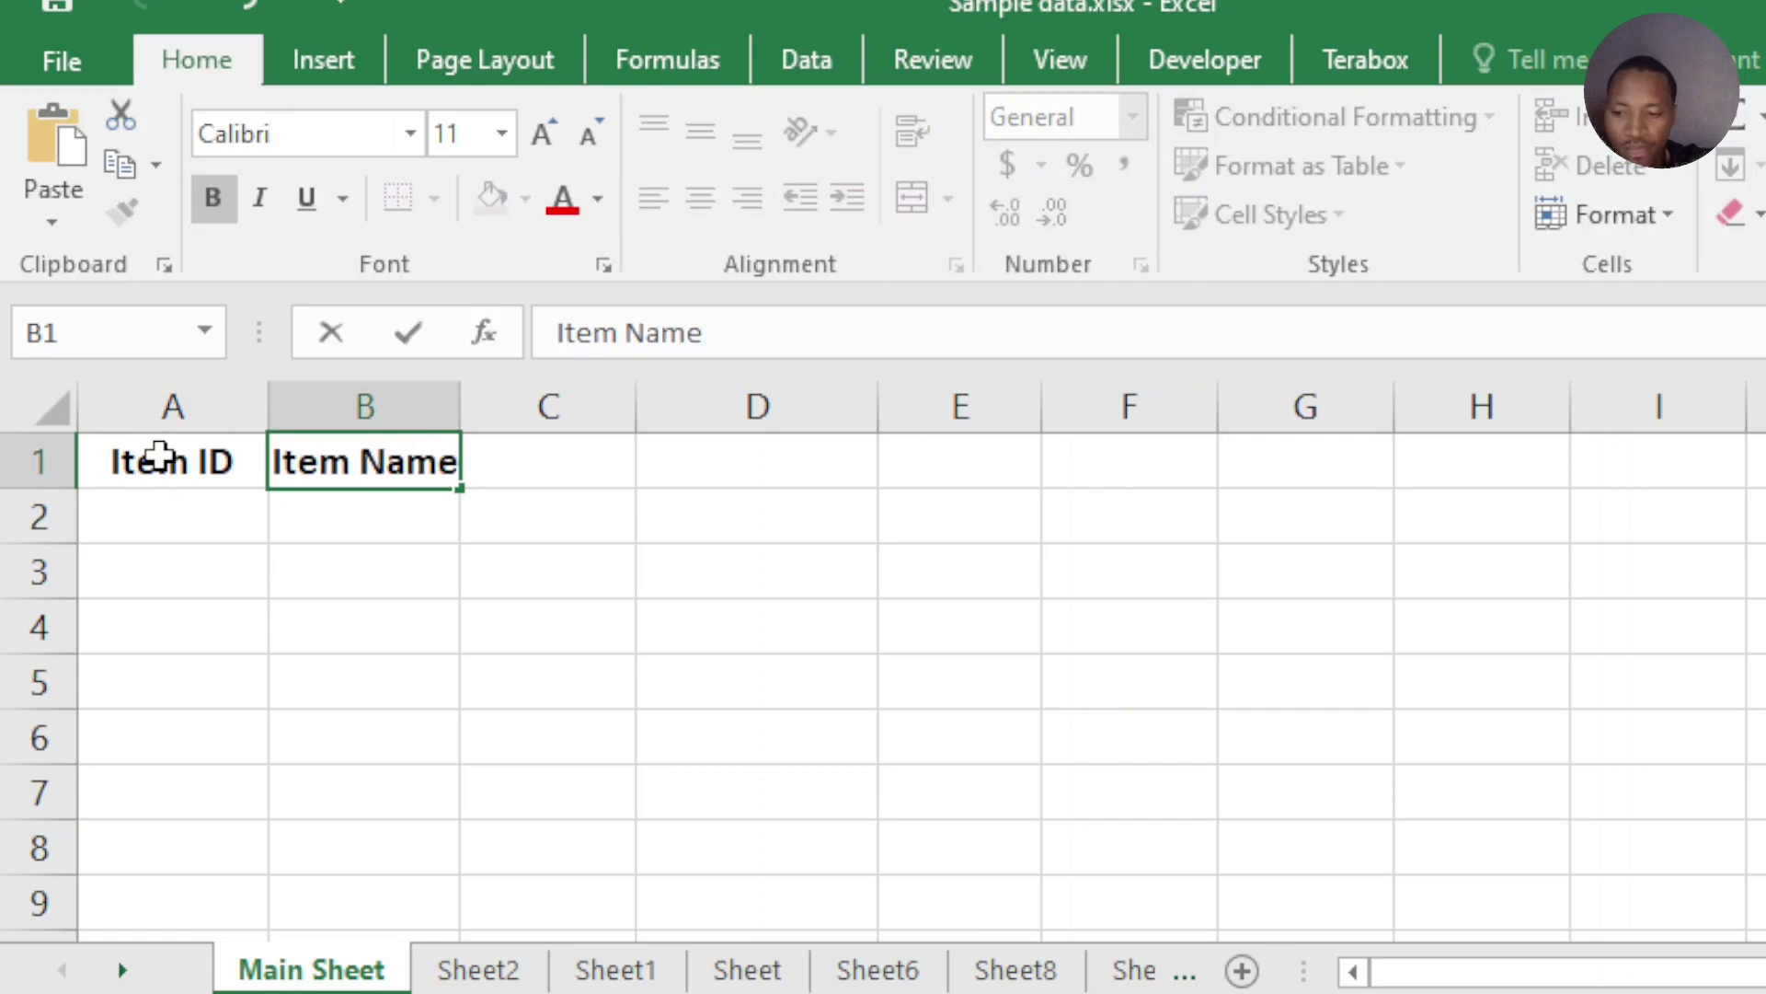
pyautogui.press('Tab')
pyautogui.write('Category')
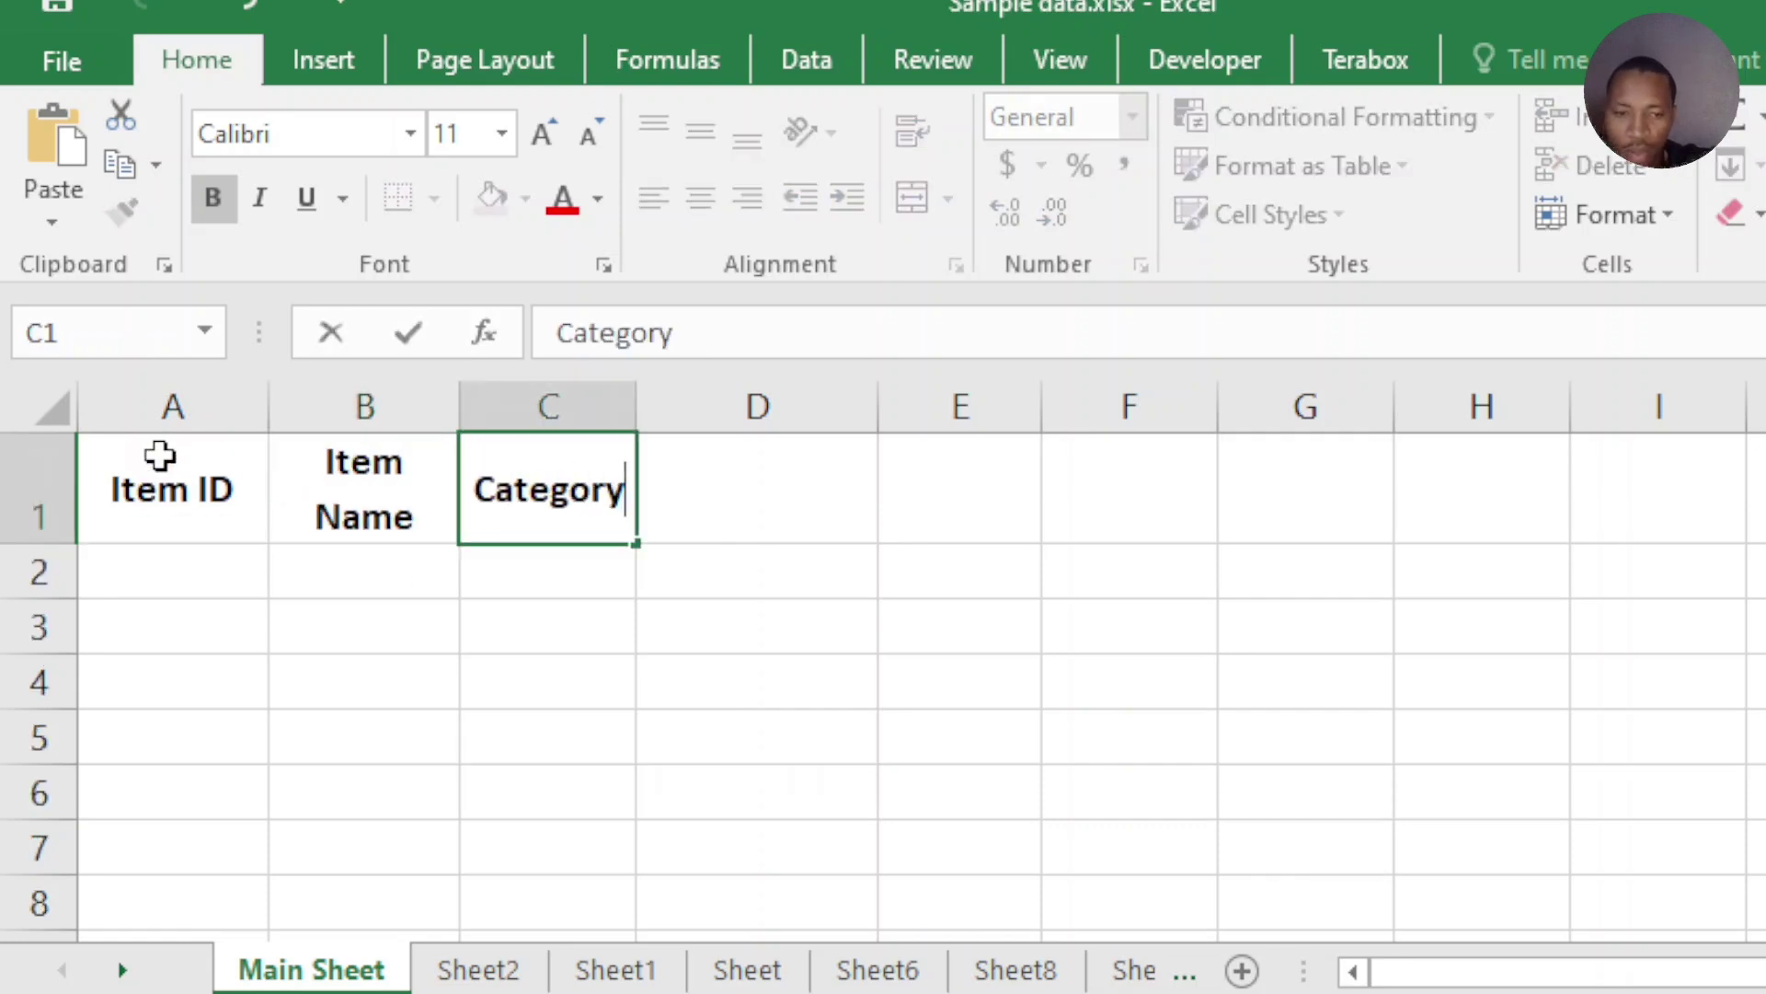
pyautogui.press('Tab')
pyautogui.write('Quantity')
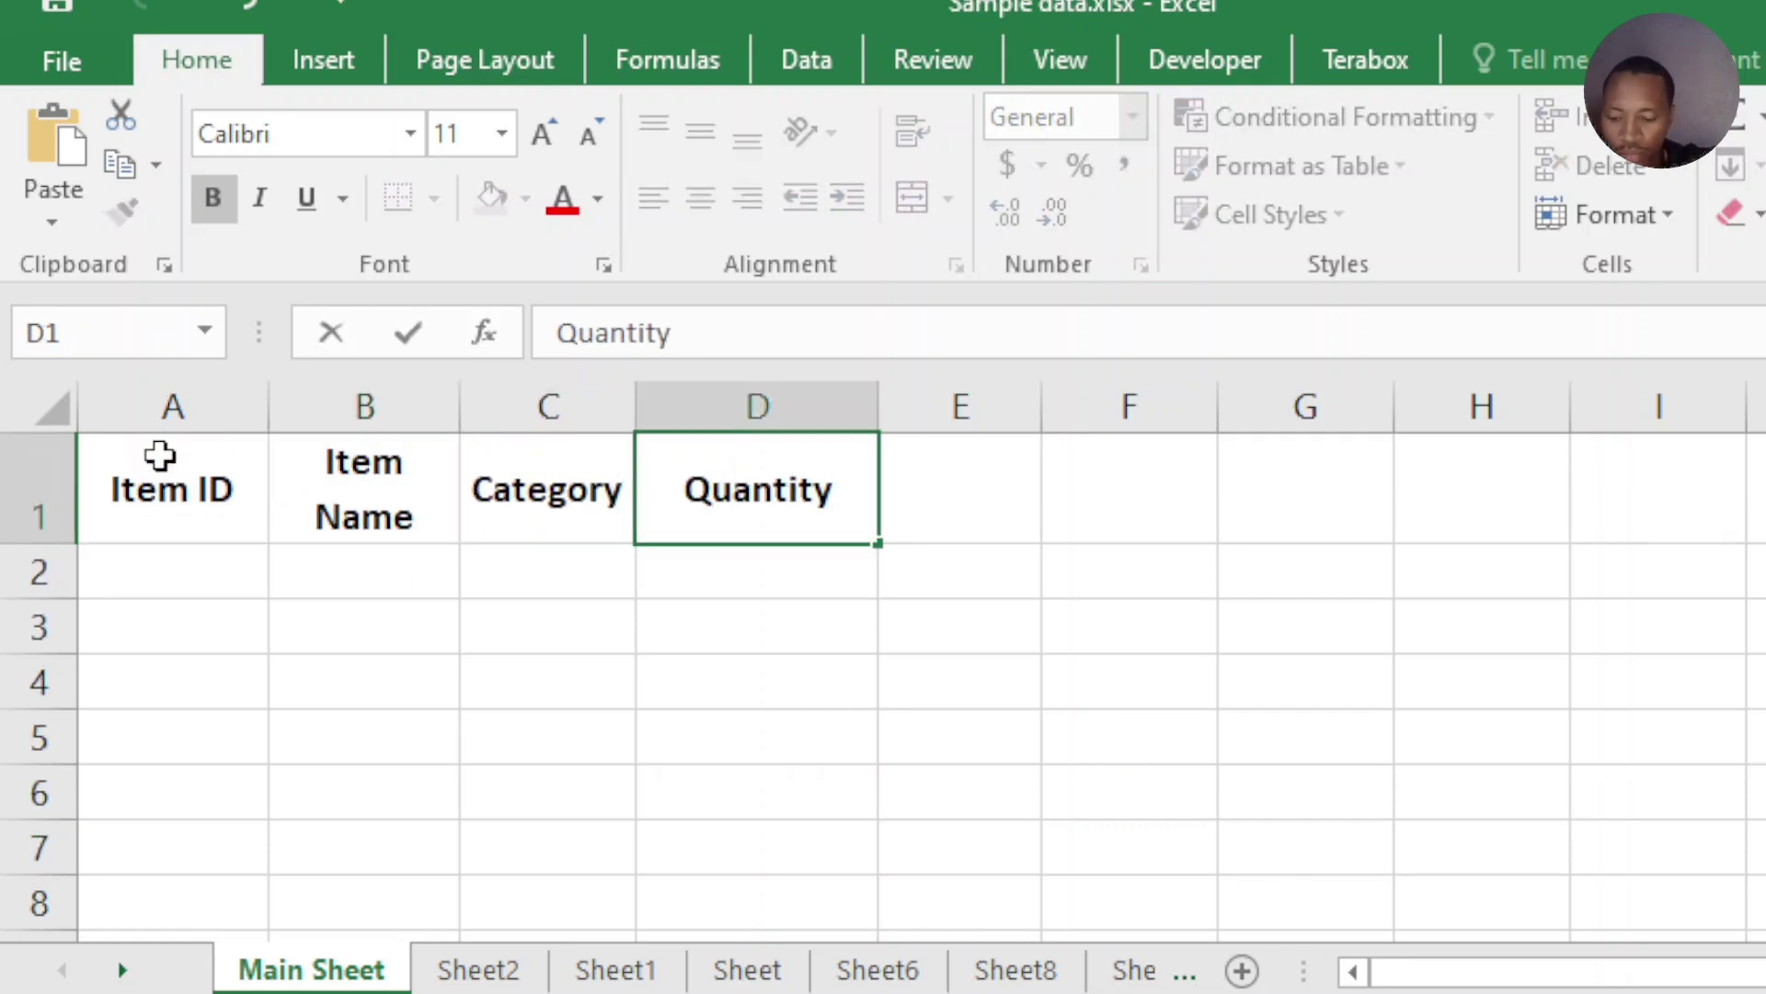
pyautogui.press('Tab')
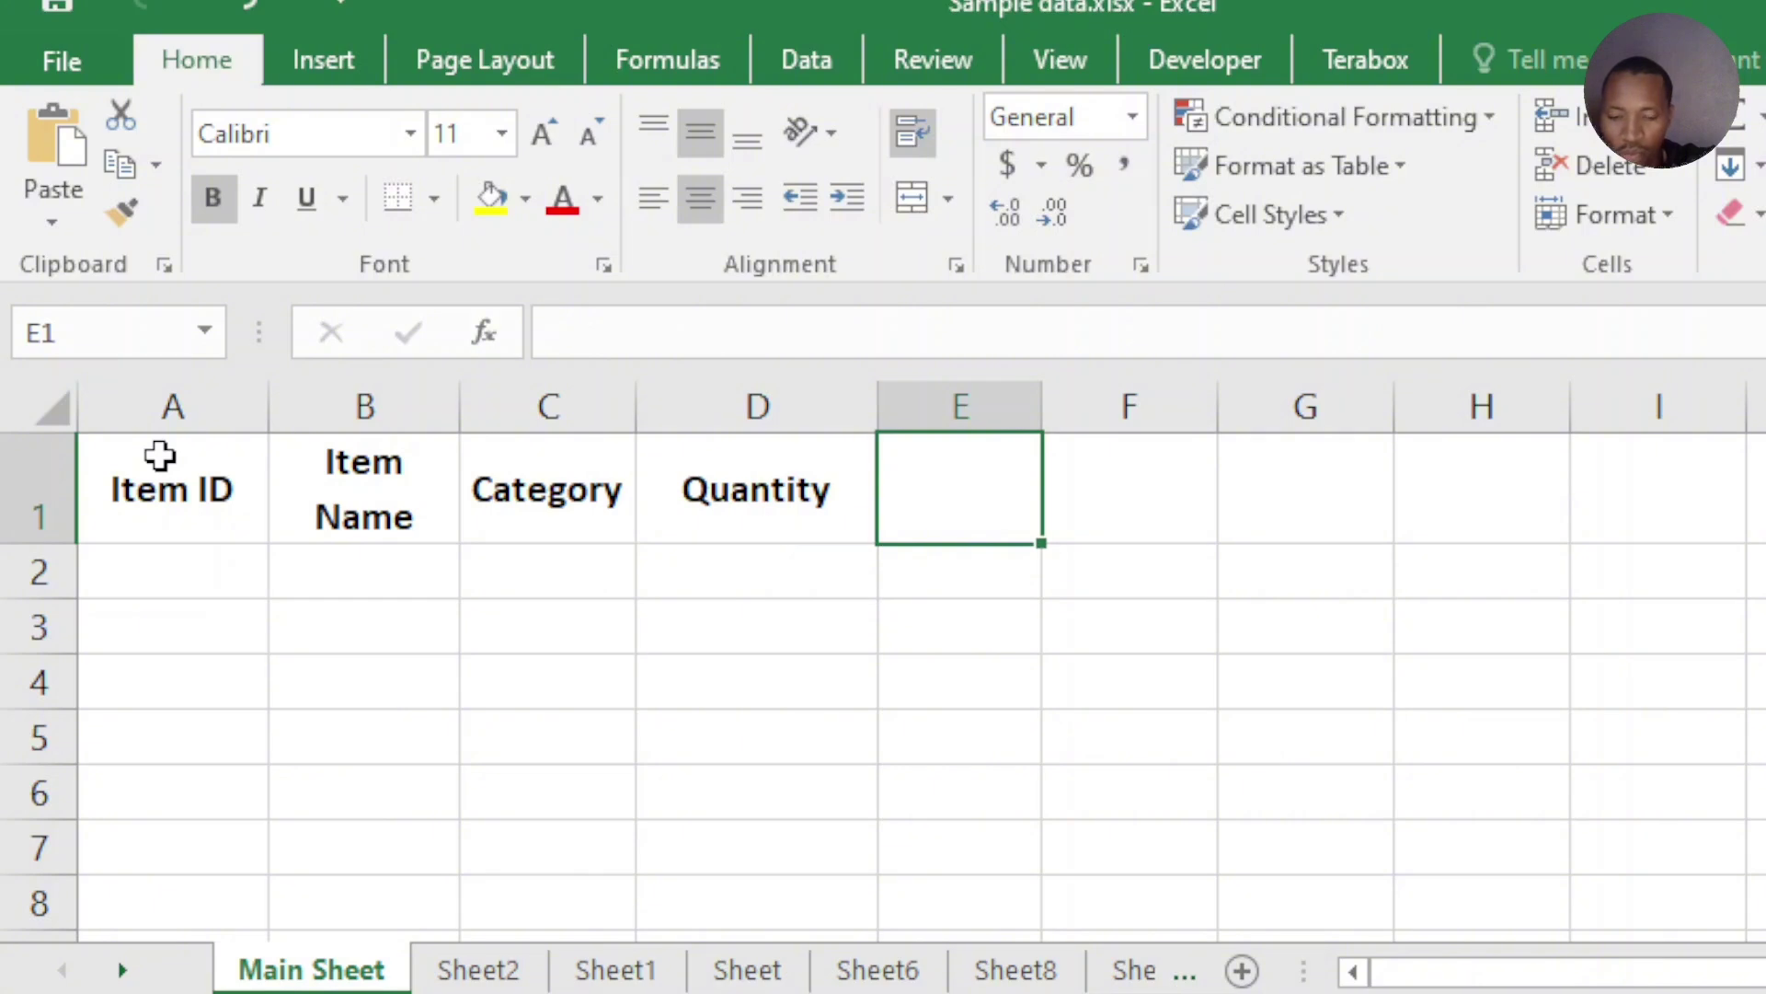
# Enter the headers Price Per Unit, Total Value and Stock Status in cells E1 to G1.
pyautogui.write('Price Per Unit')
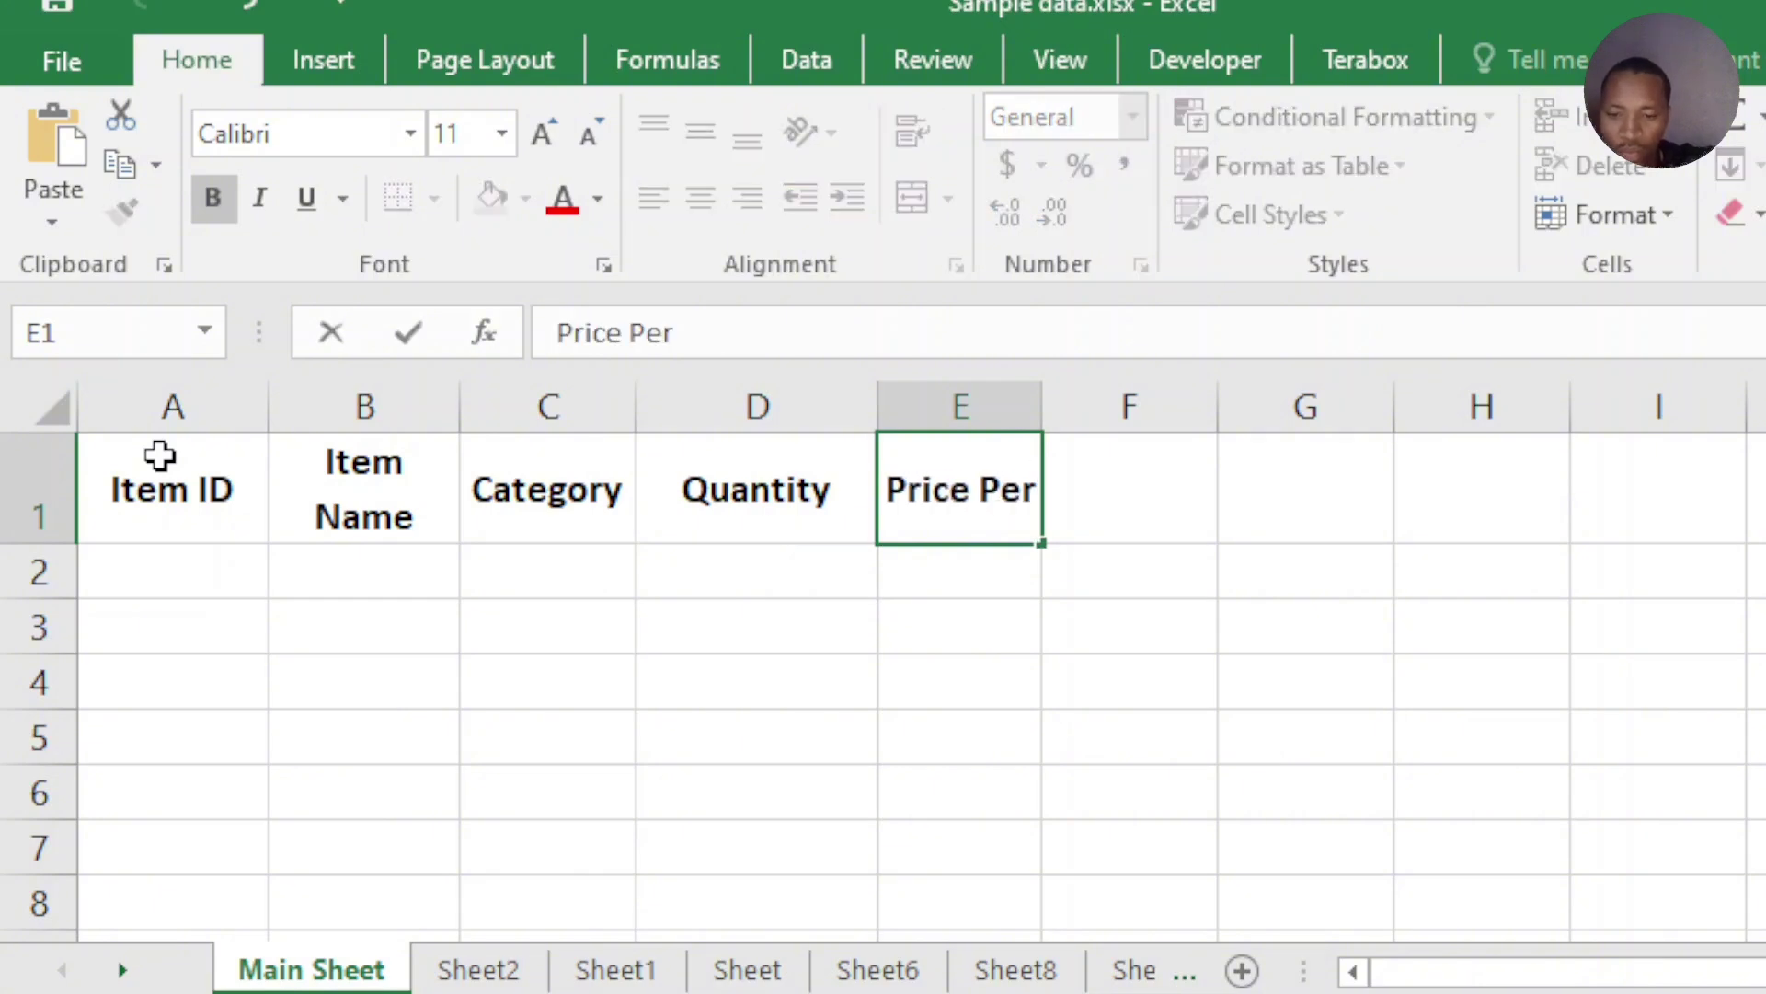
pyautogui.press('Tab')
pyautogui.write('Total ')
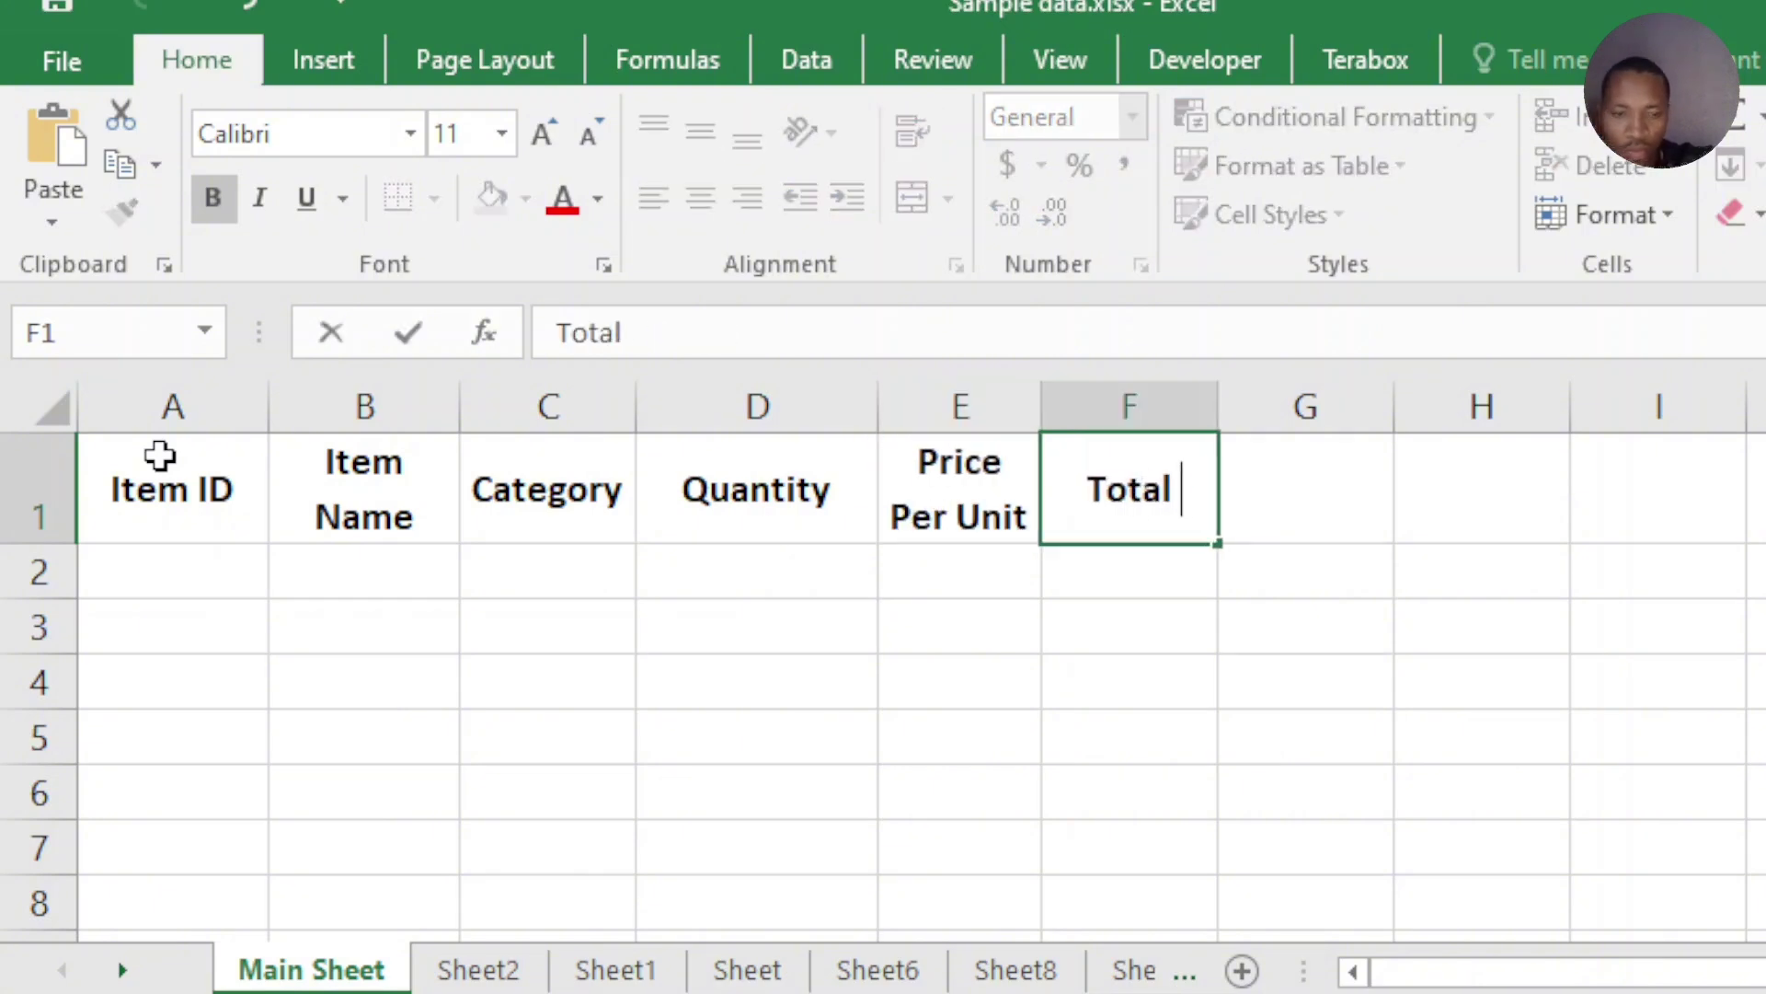
pyautogui.write('Value')
pyautogui.press('Tab')
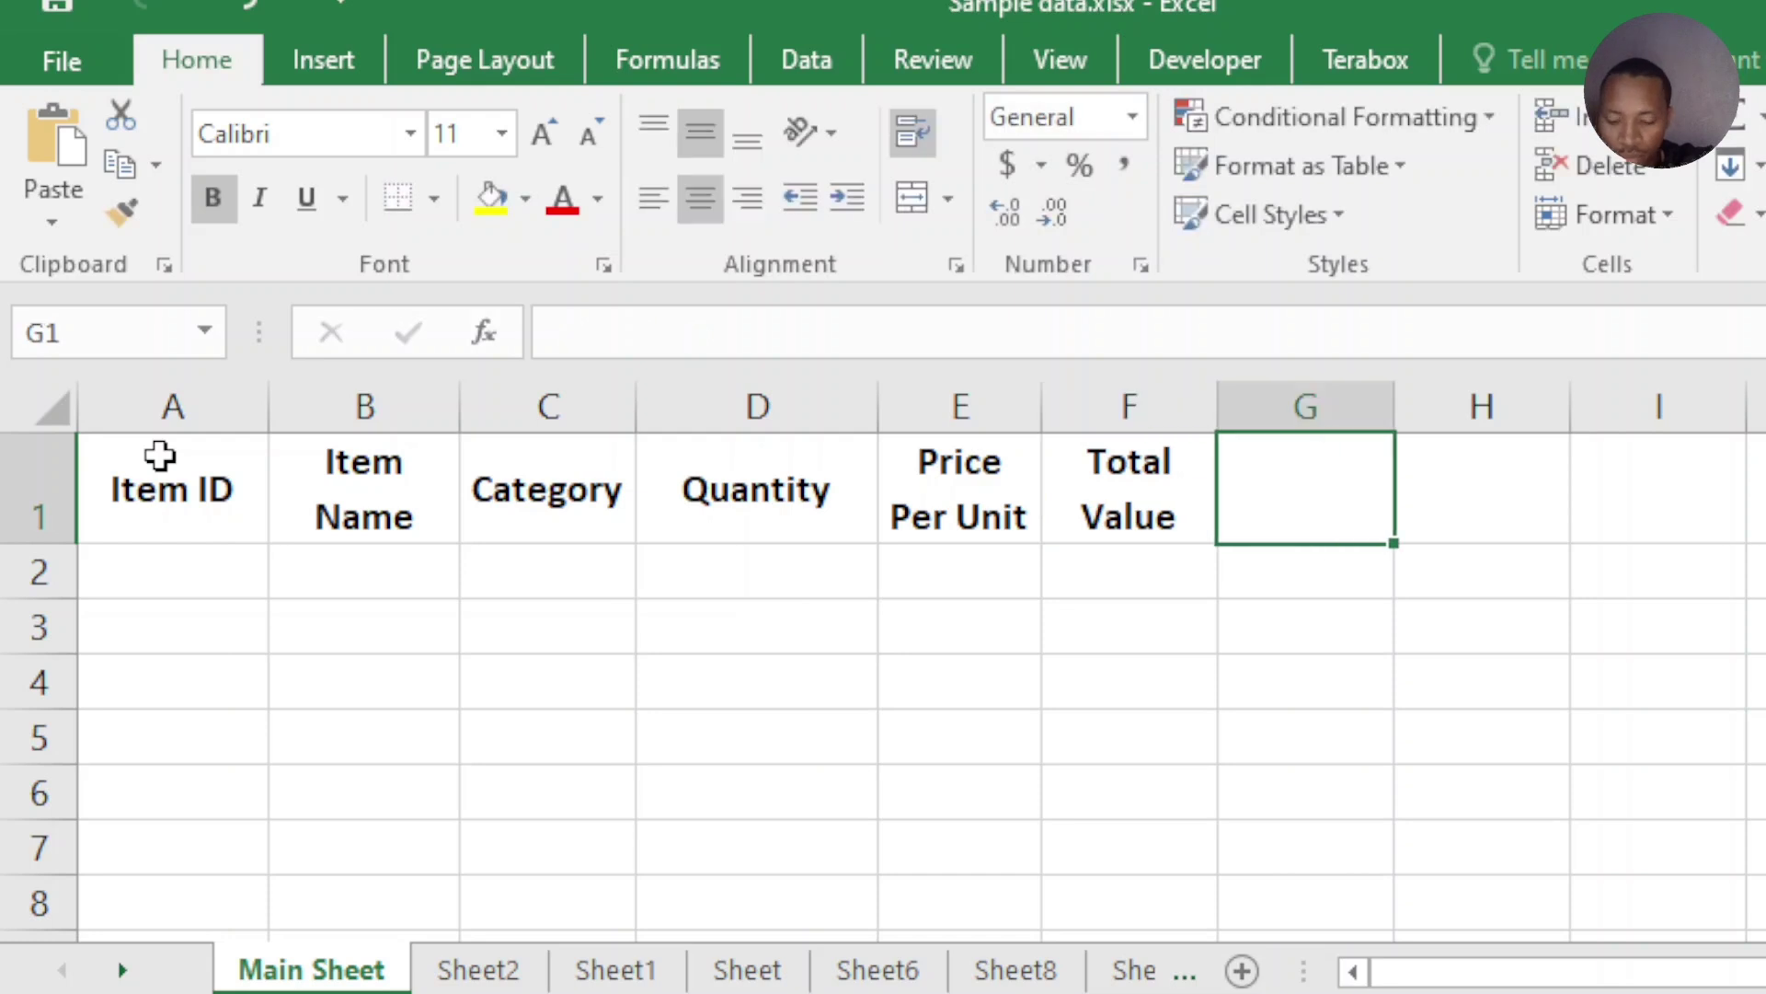
pyautogui.write('Stock ')
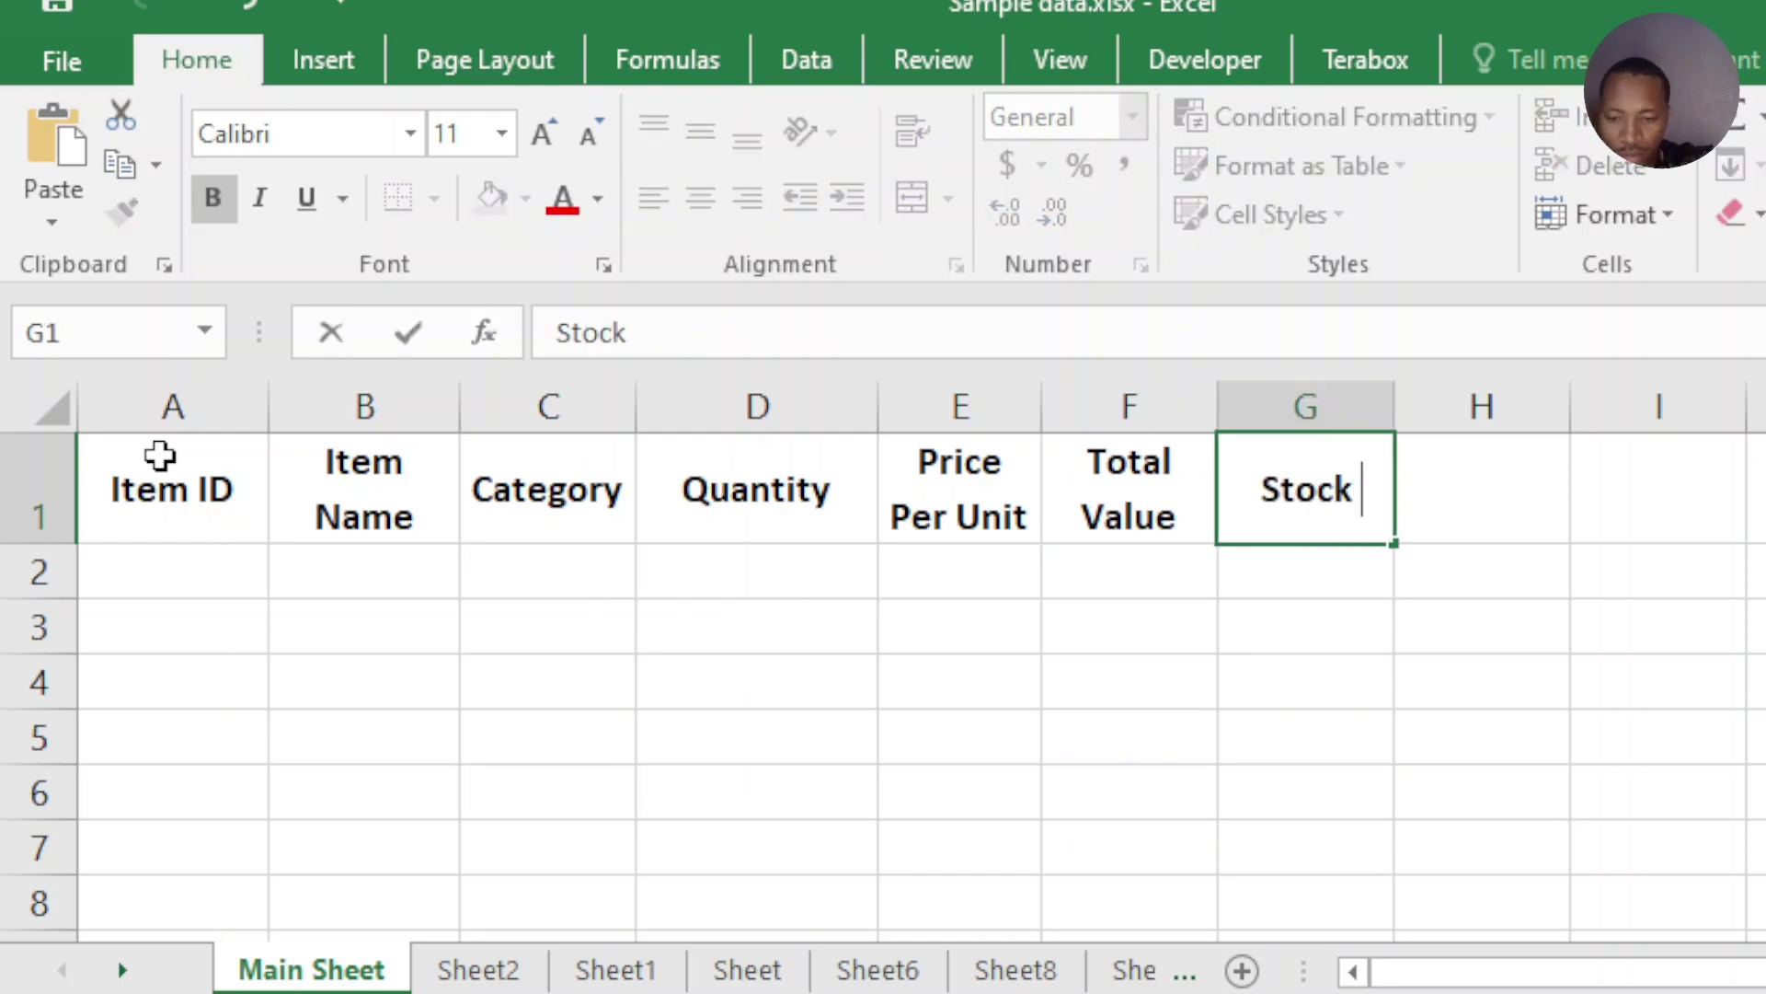
pyautogui.write('Status')
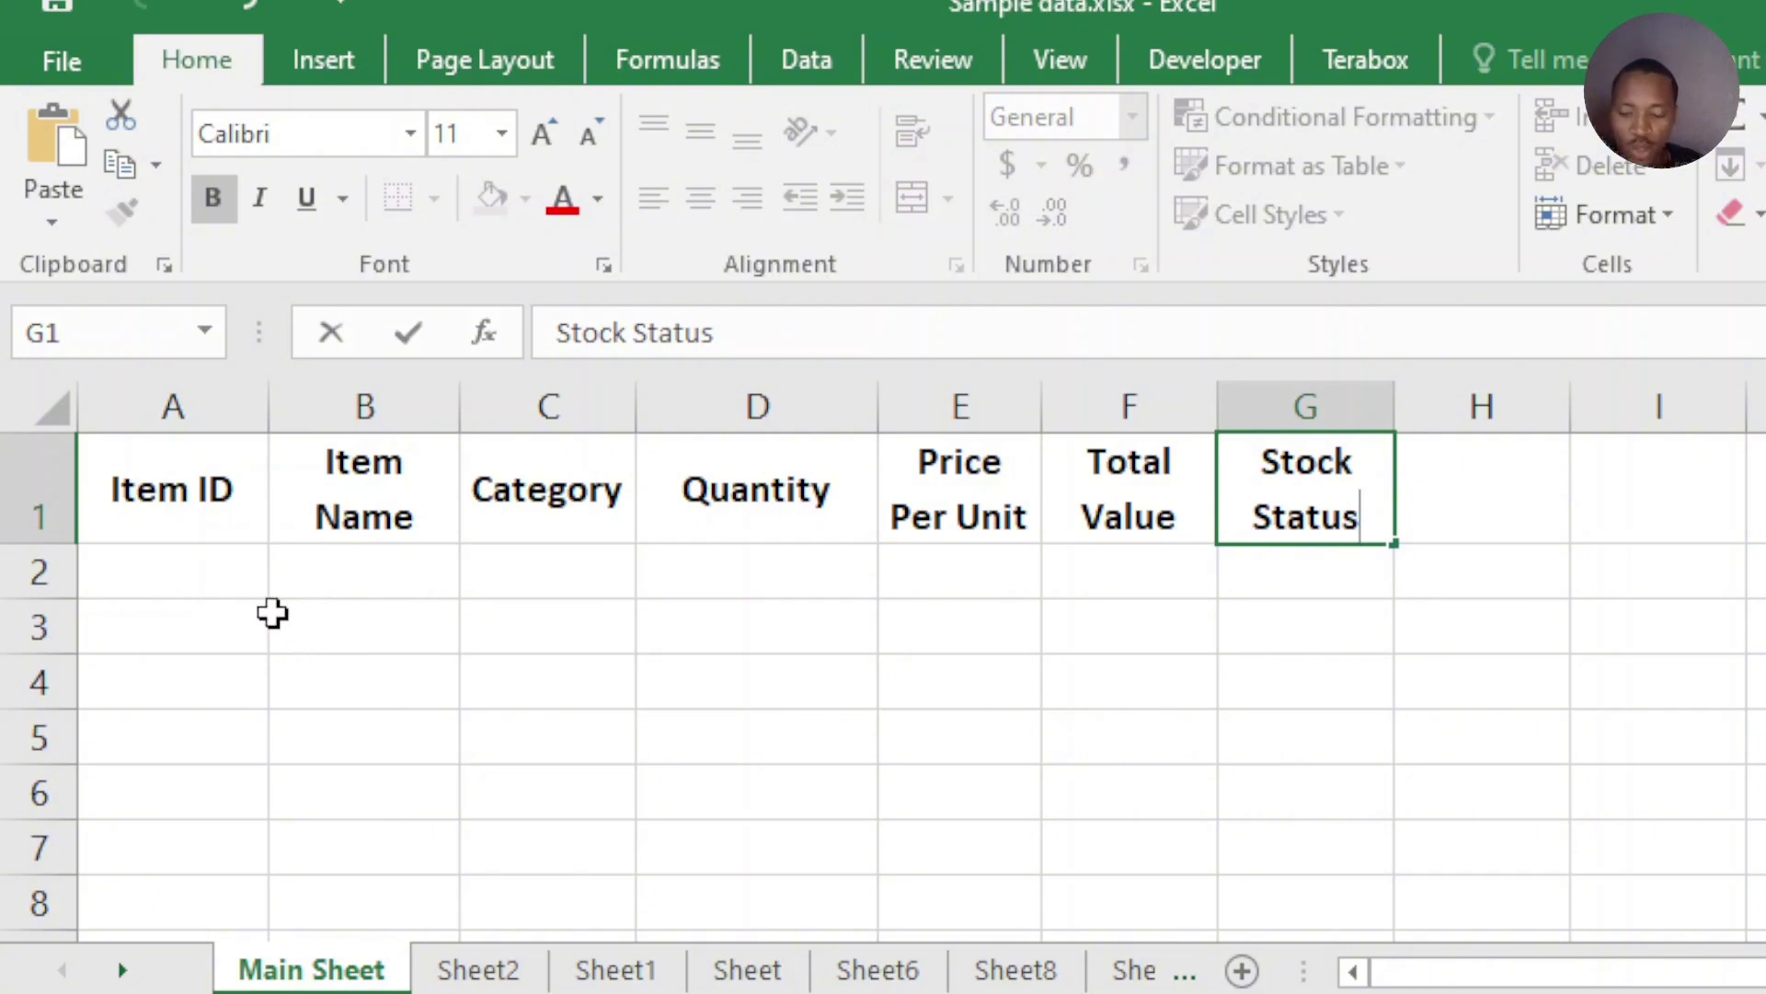
# Enter the item IDs 001, 002, 003 and 004 in cells A2 to A5.
pyautogui.click(221, 580)
pyautogui.write('001')
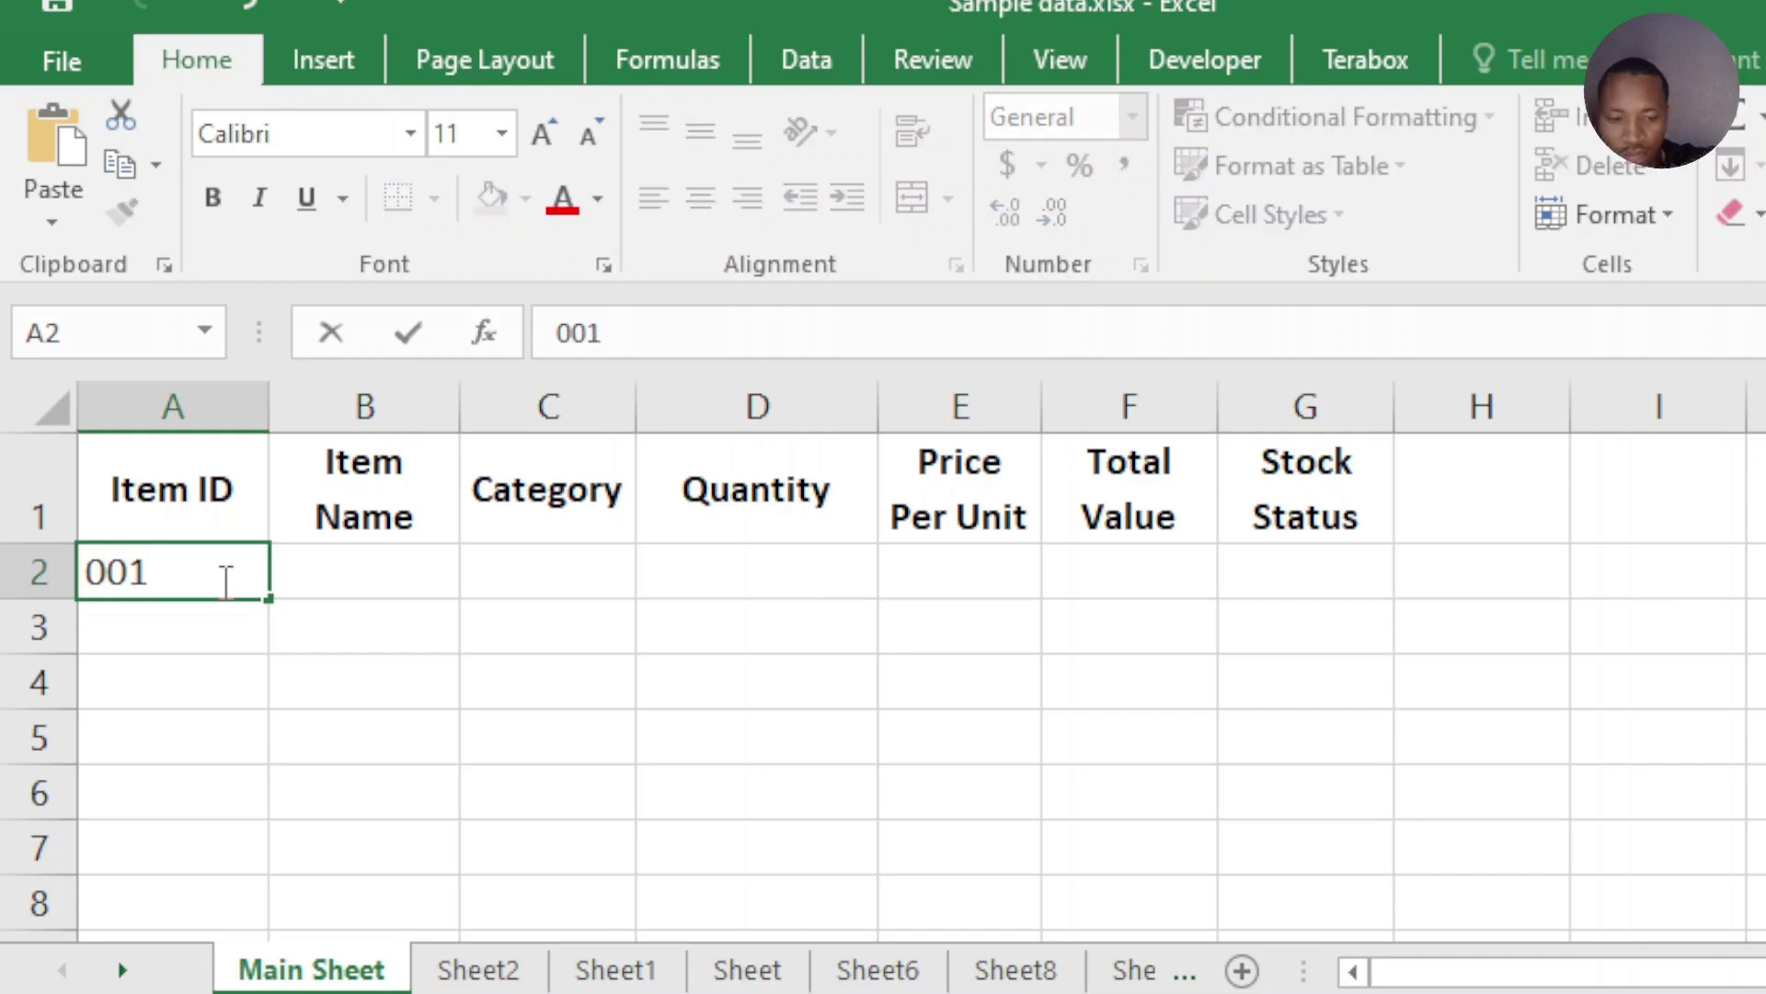
pyautogui.press('Return')
pyautogui.write('002')
pyautogui.press('Return')
pyautogui.write('003')
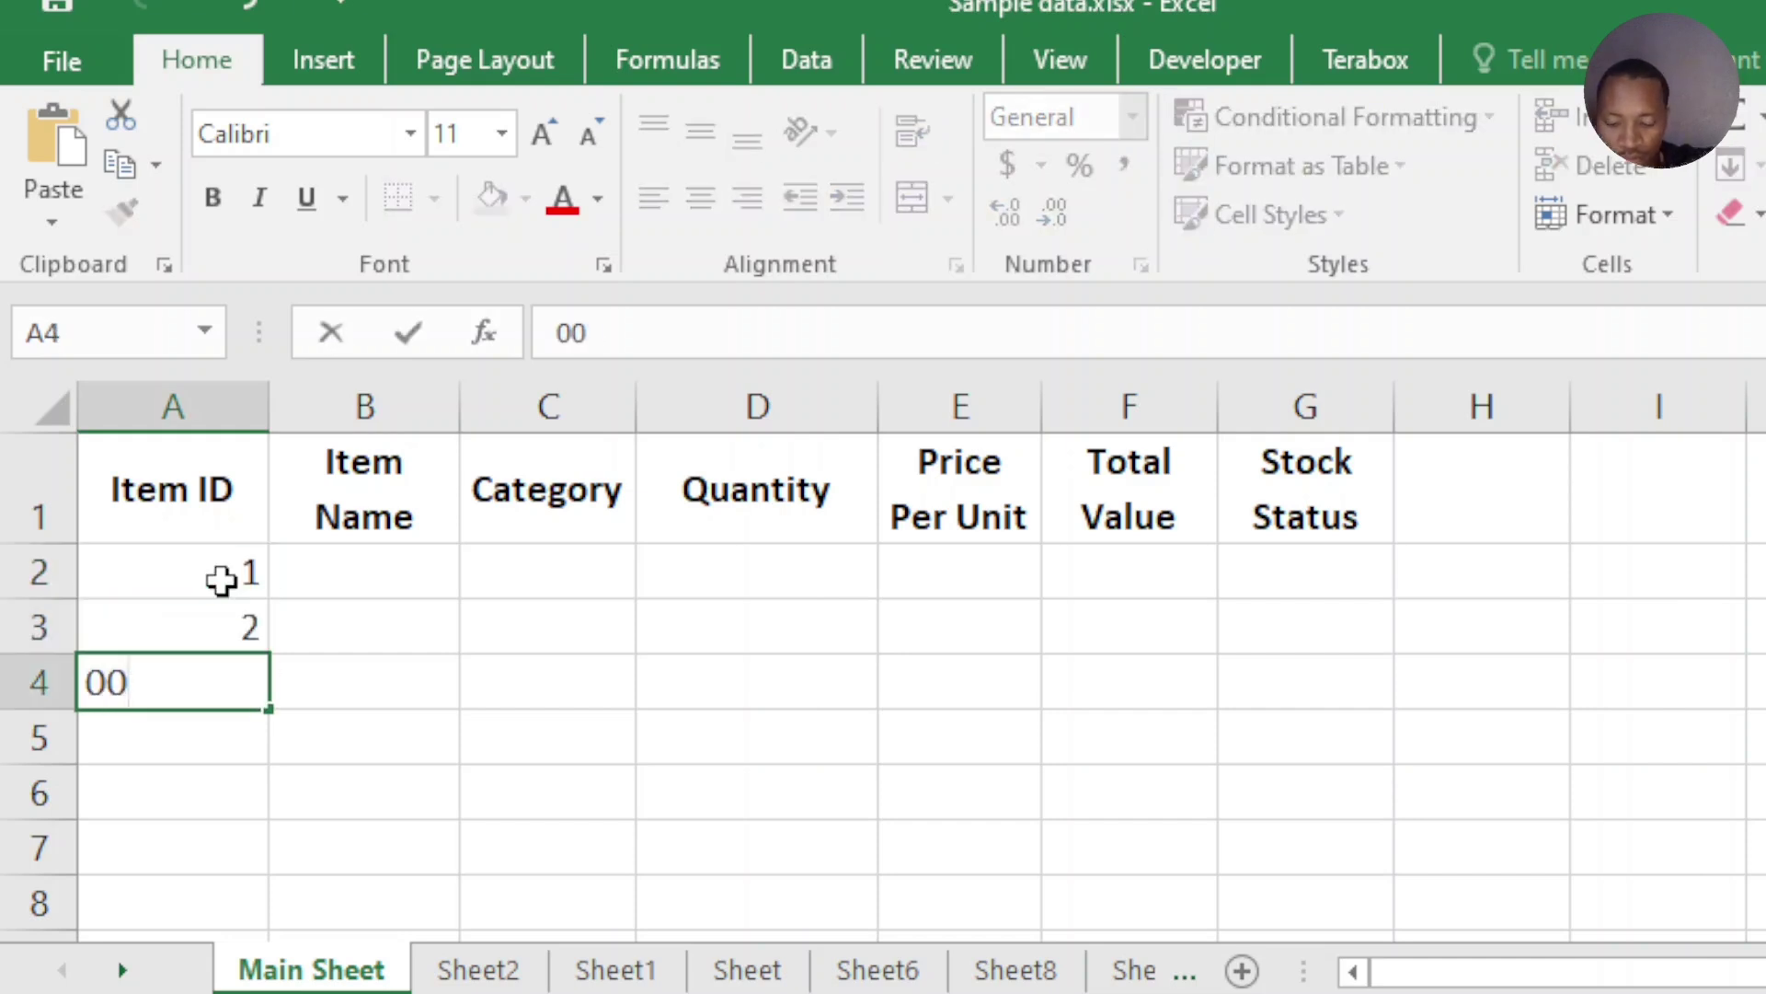
pyautogui.press('Return')
pyautogui.write('004')
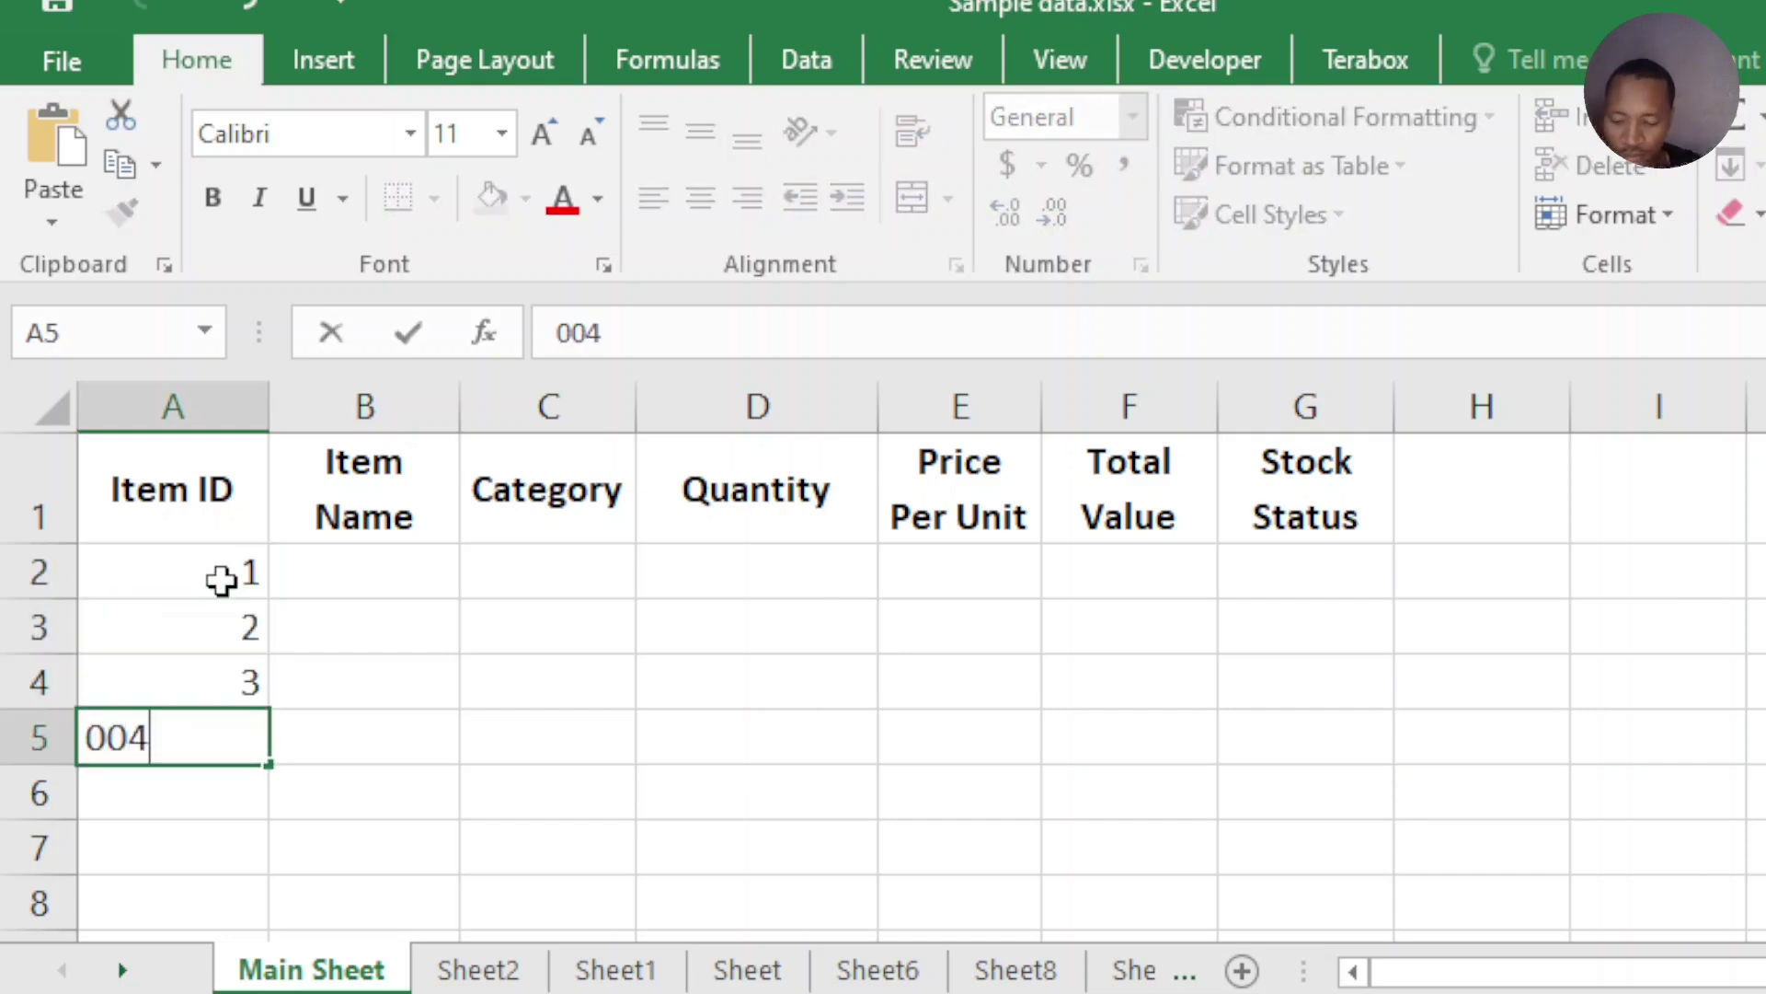
# Enter the item names Widget A, Widget B, Widget C and Widget D in cells B2 to B5.
pyautogui.click(398, 584)
pyautogui.write('Widget A')
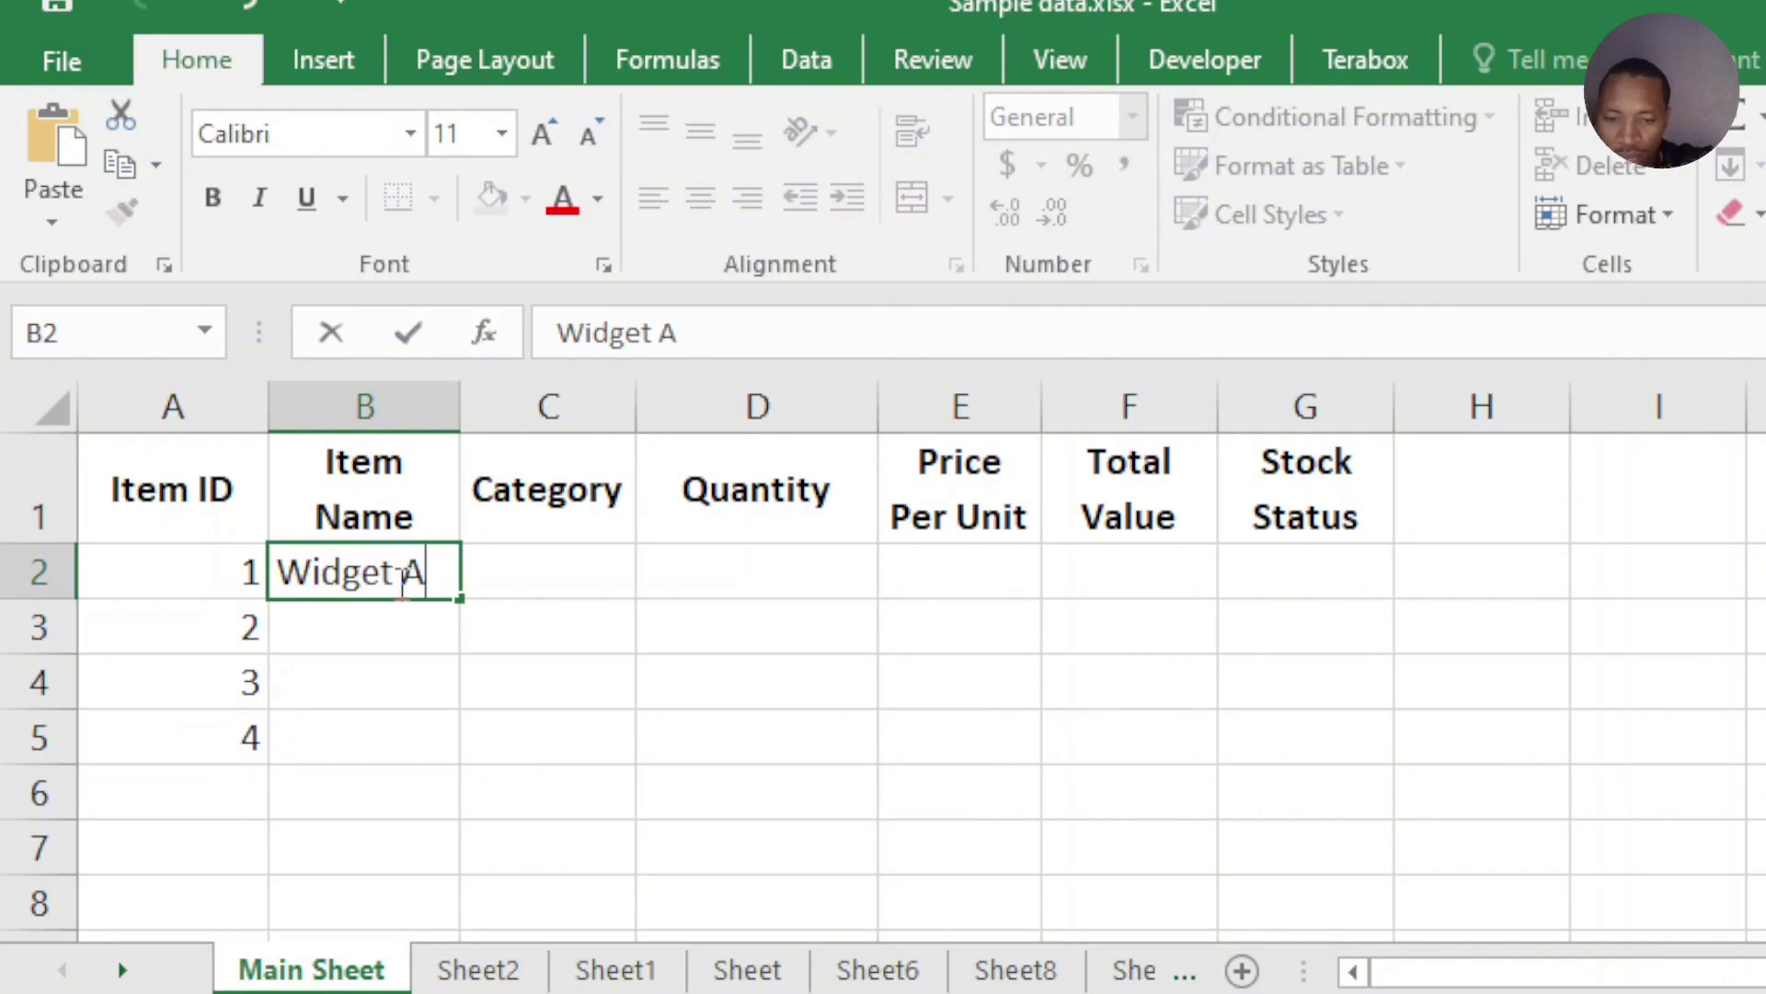
pyautogui.press('Return')
pyautogui.write('Widget B')
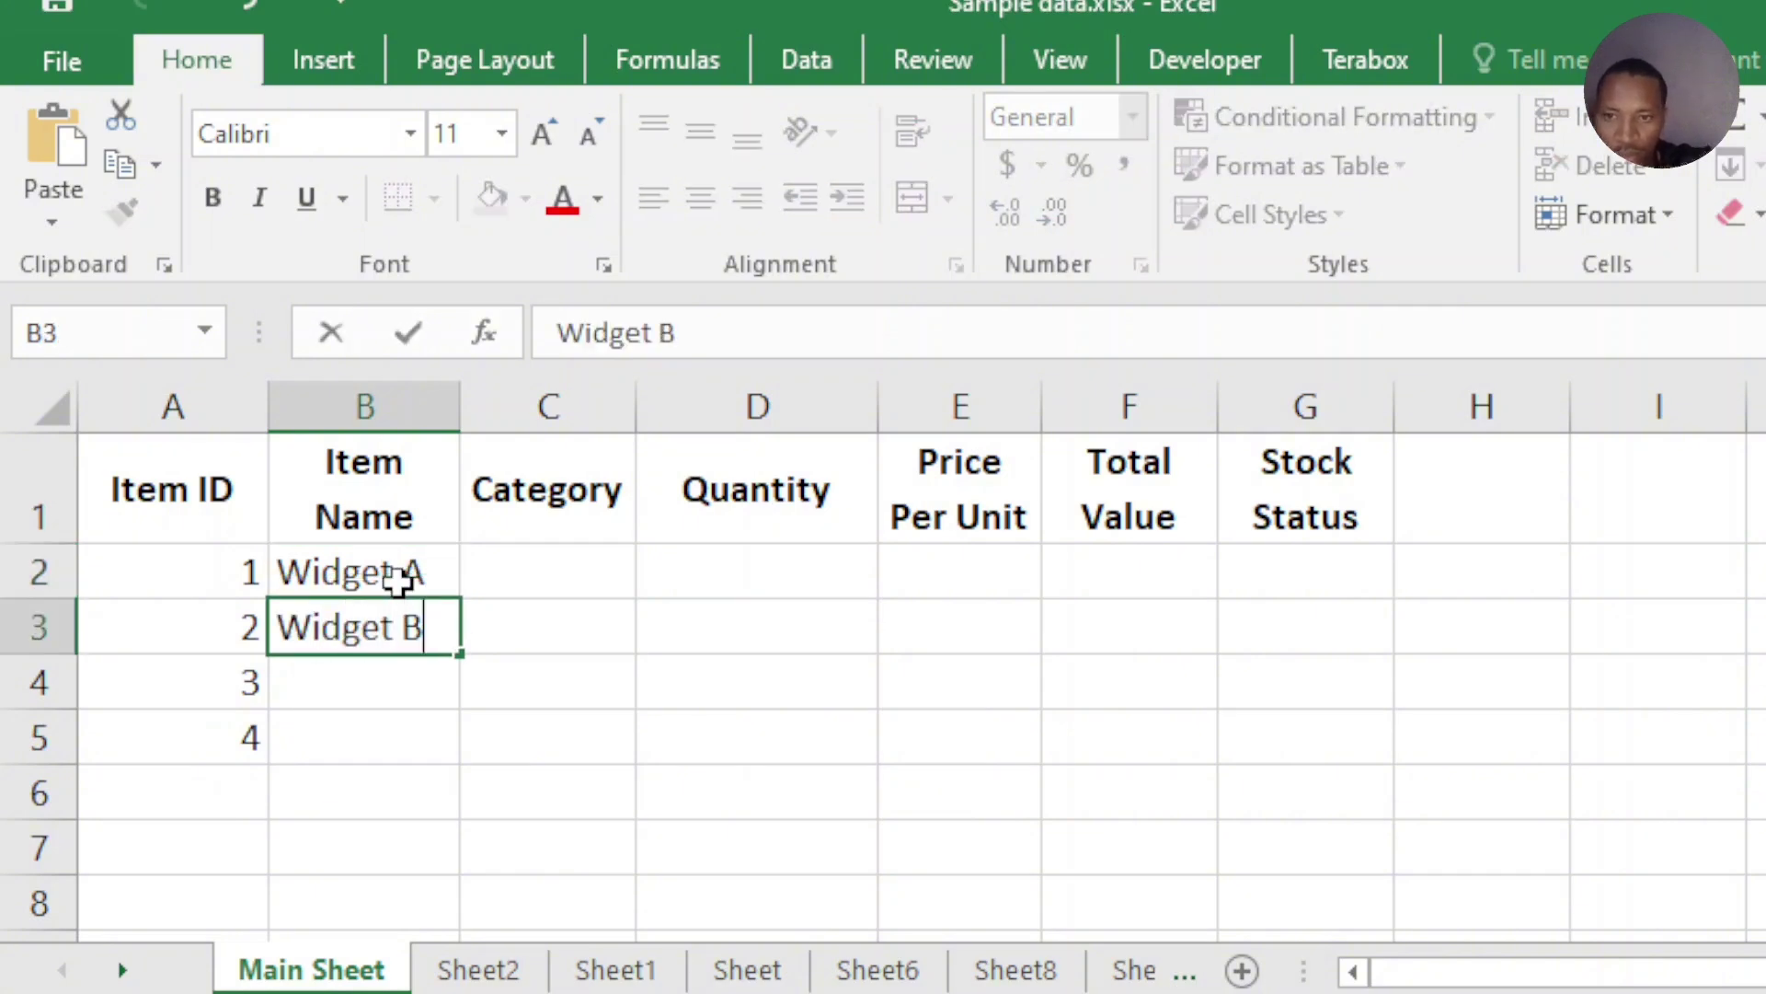
pyautogui.press('Return')
pyautogui.write('Widget C')
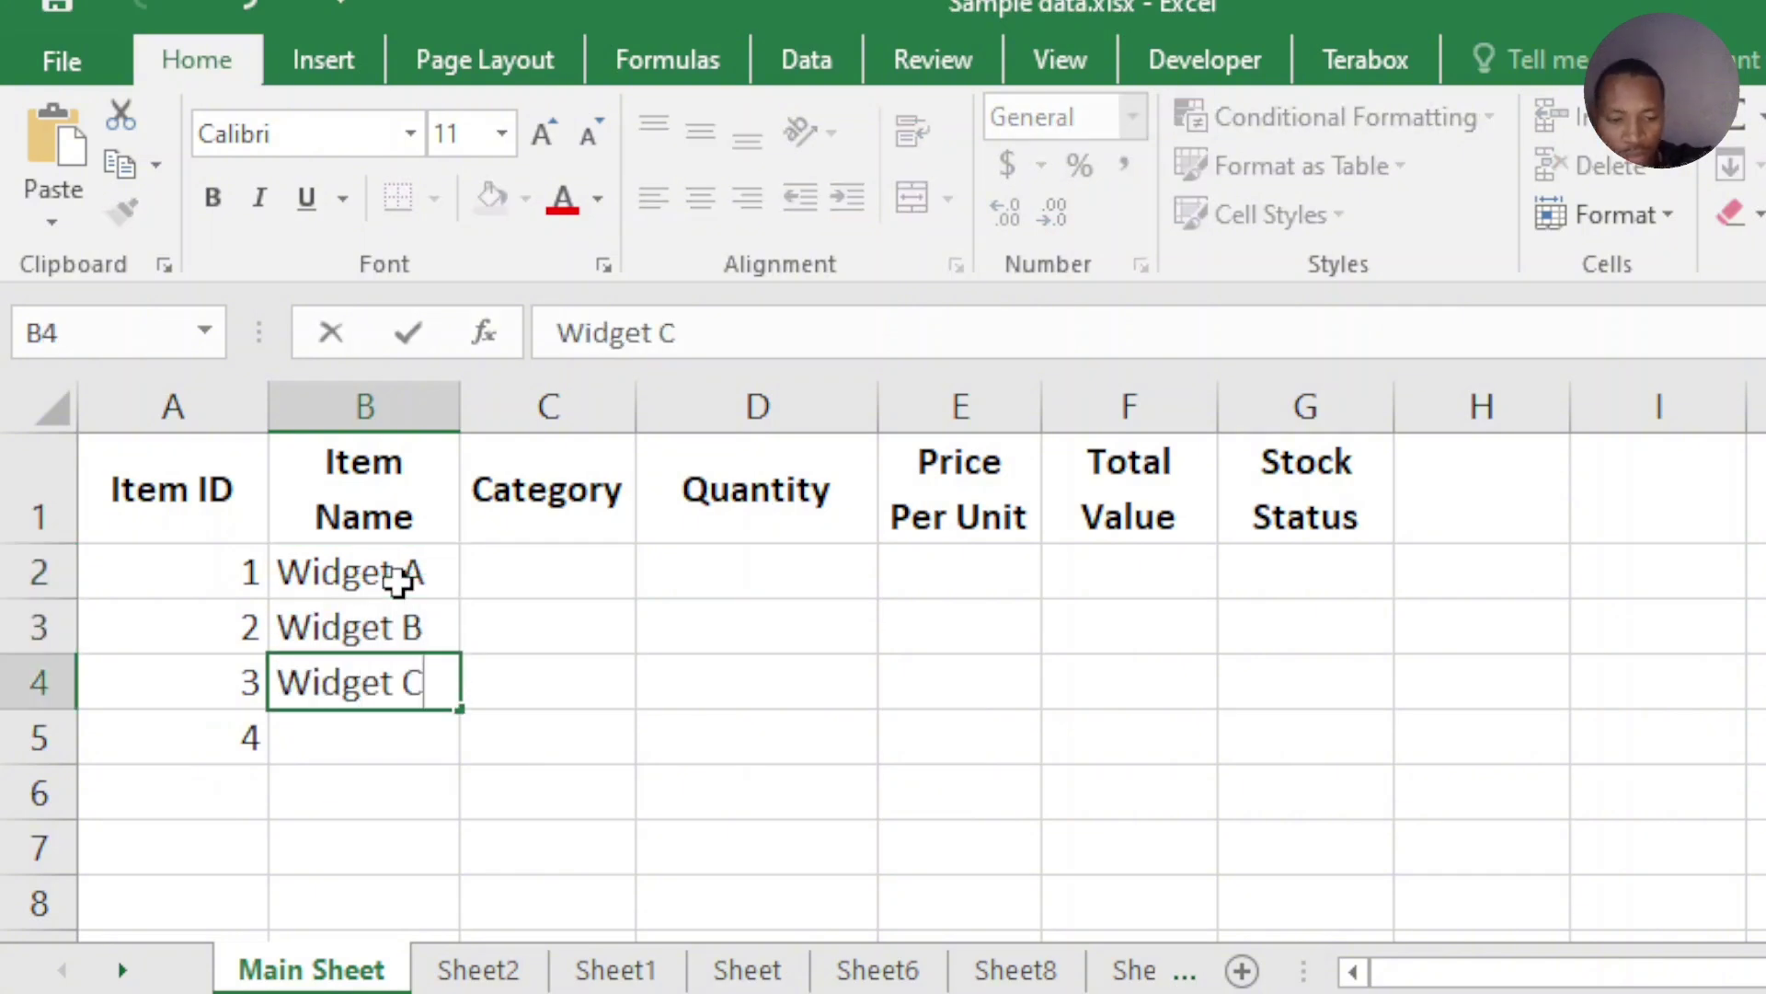
pyautogui.press('Return')
pyautogui.write('Widget D')
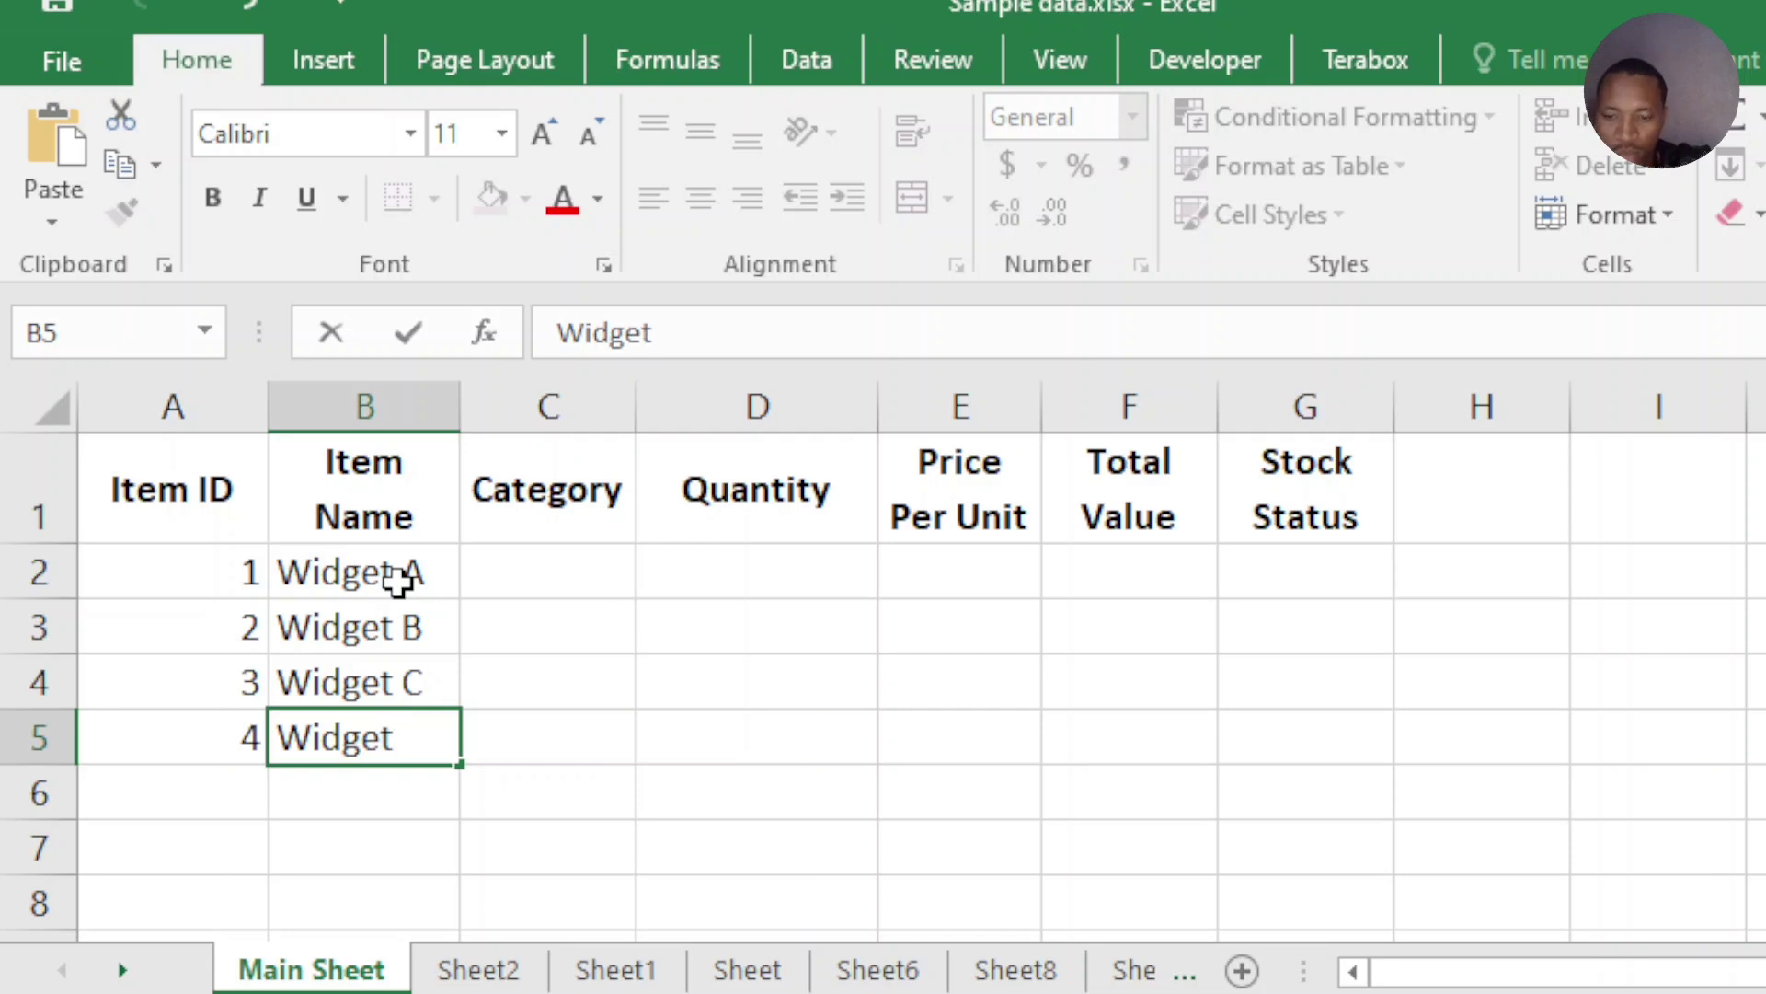
# Enter the category Widgets in C2 and fill it down to C5.
pyautogui.click(581, 564)
pyautogui.write('Widgets')
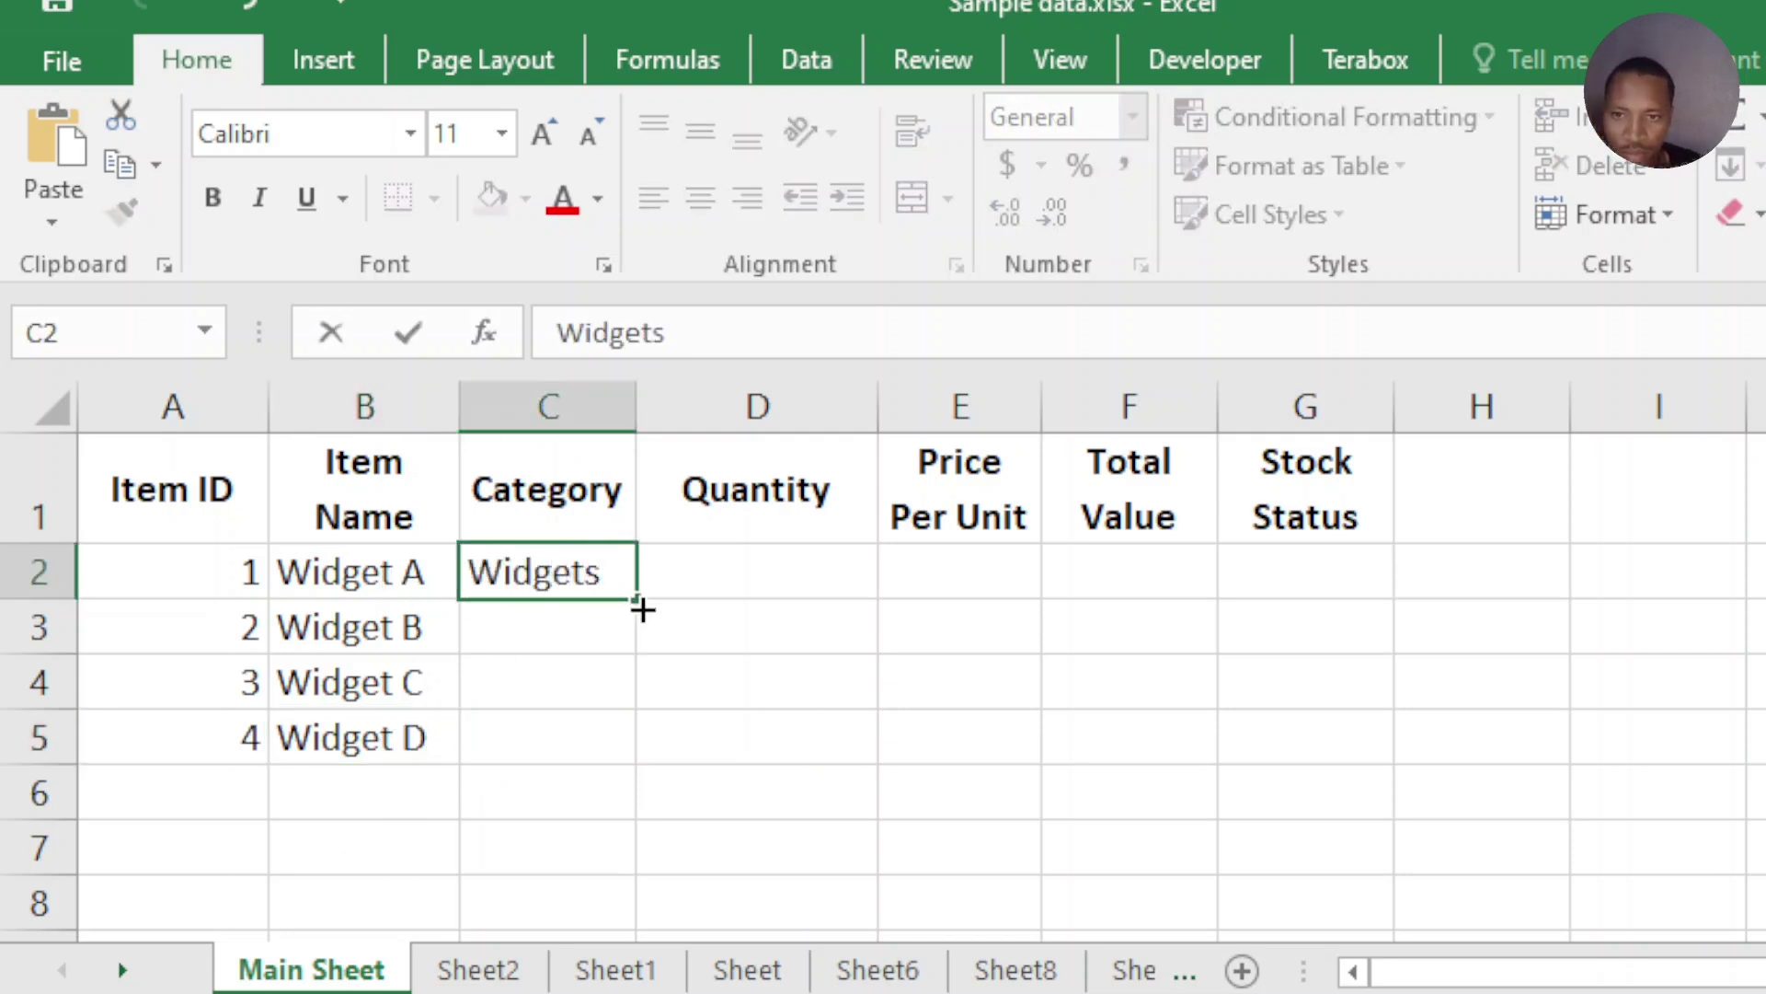
pyautogui.moveTo(642, 610); pyautogui.dragTo(635, 755)
# Enter the quantities 10, 0, 25 and 5 in cells D2 to D5.
pyautogui.click(716, 563)
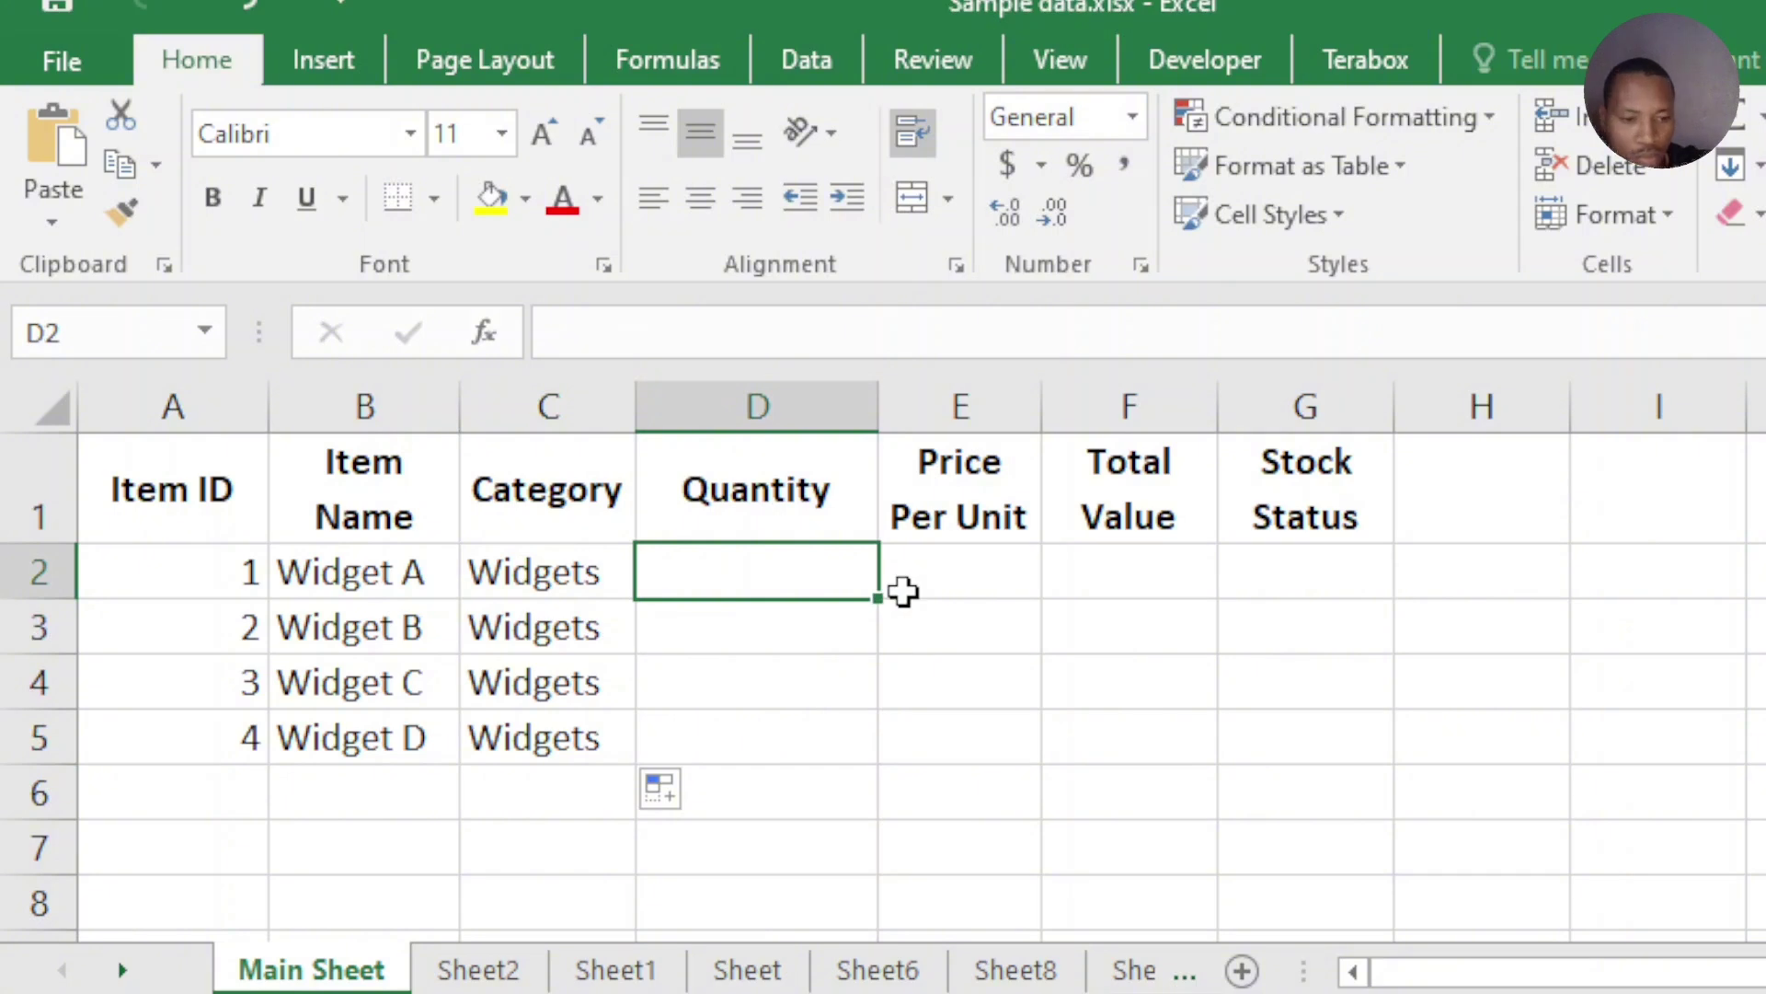
pyautogui.write('10')
pyautogui.press('Return')
pyautogui.write('0')
pyautogui.press('Return')
pyautogui.write('25')
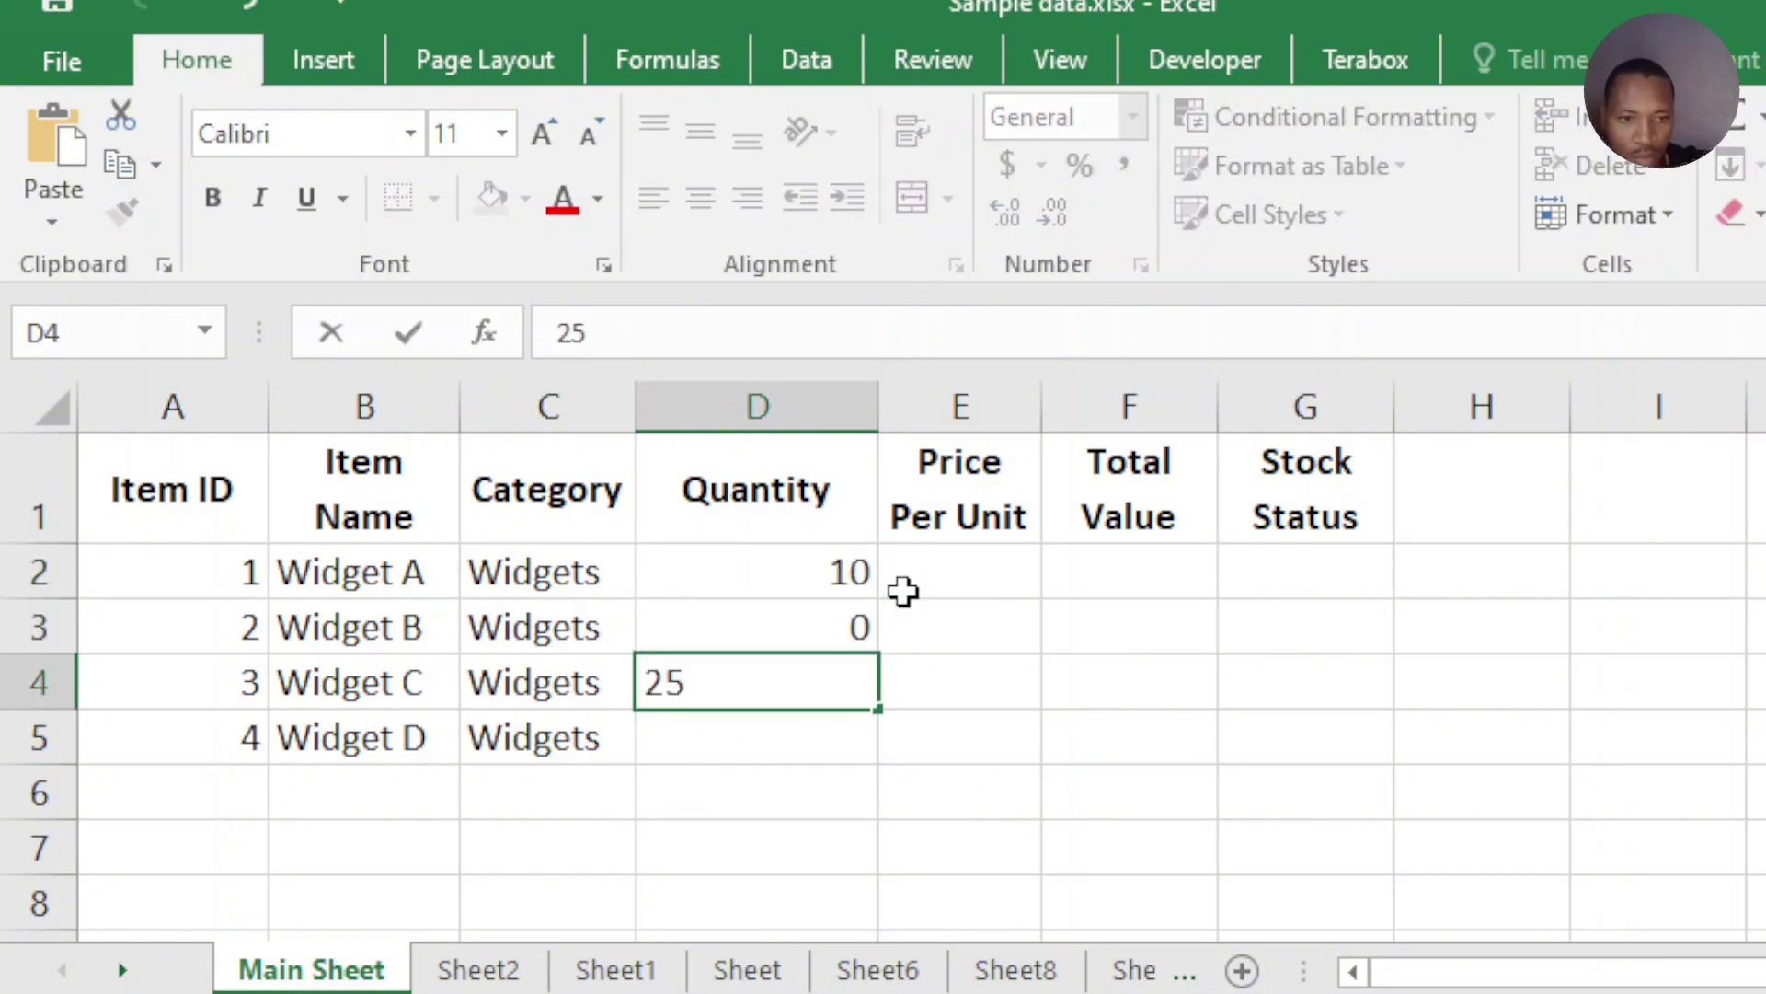
pyautogui.press('Return')
pyautogui.write('5')
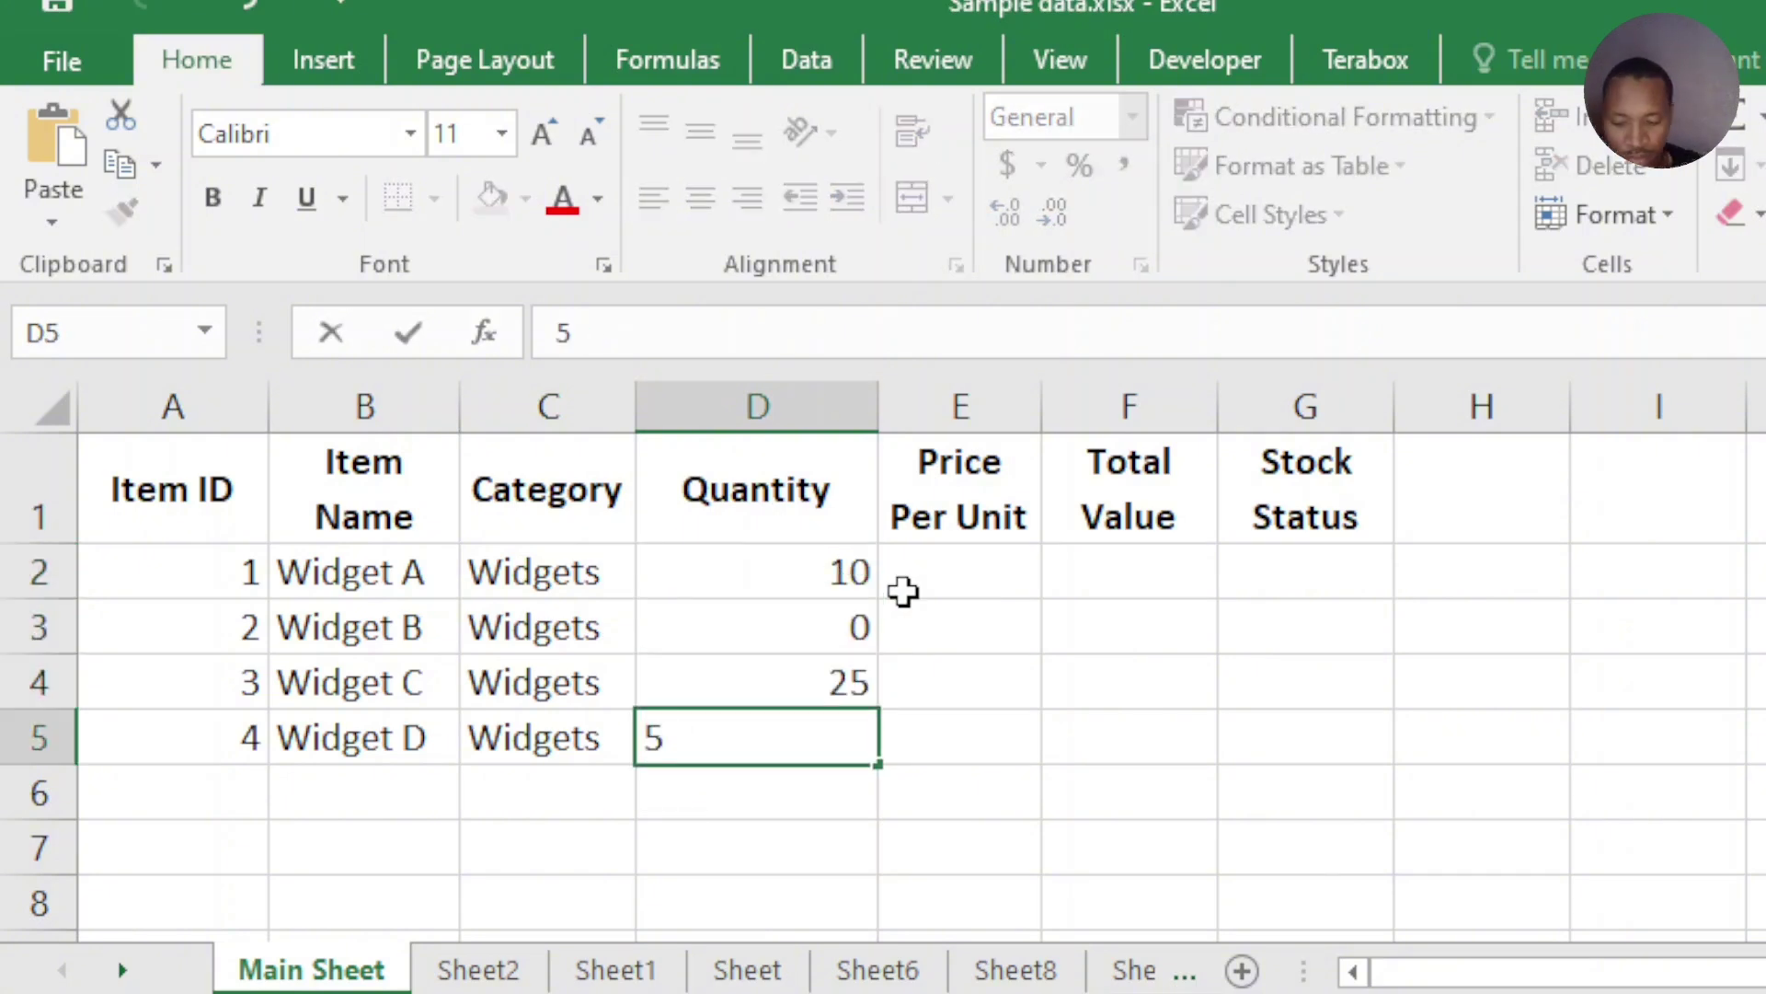
# Enter the unit prices $5.00, $7.50, $3.00 and $4.00 in cells E2 to E5.
pyautogui.click(996, 565)
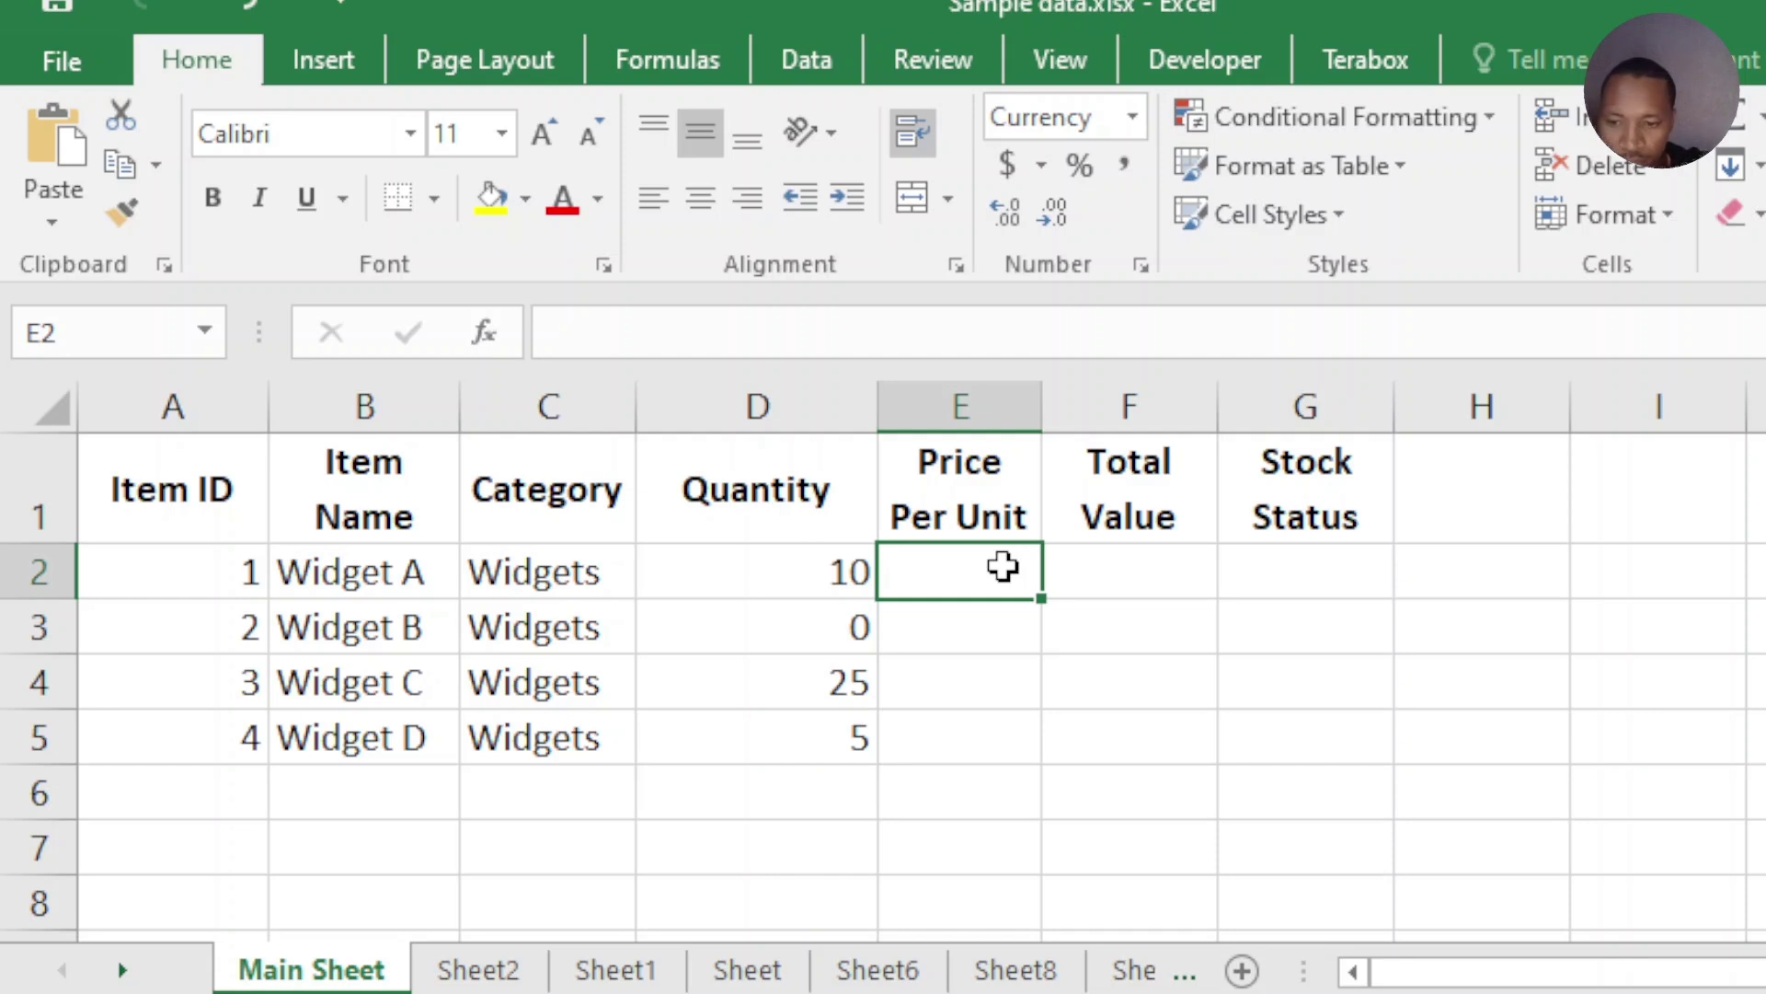
pyautogui.write('$5.00')
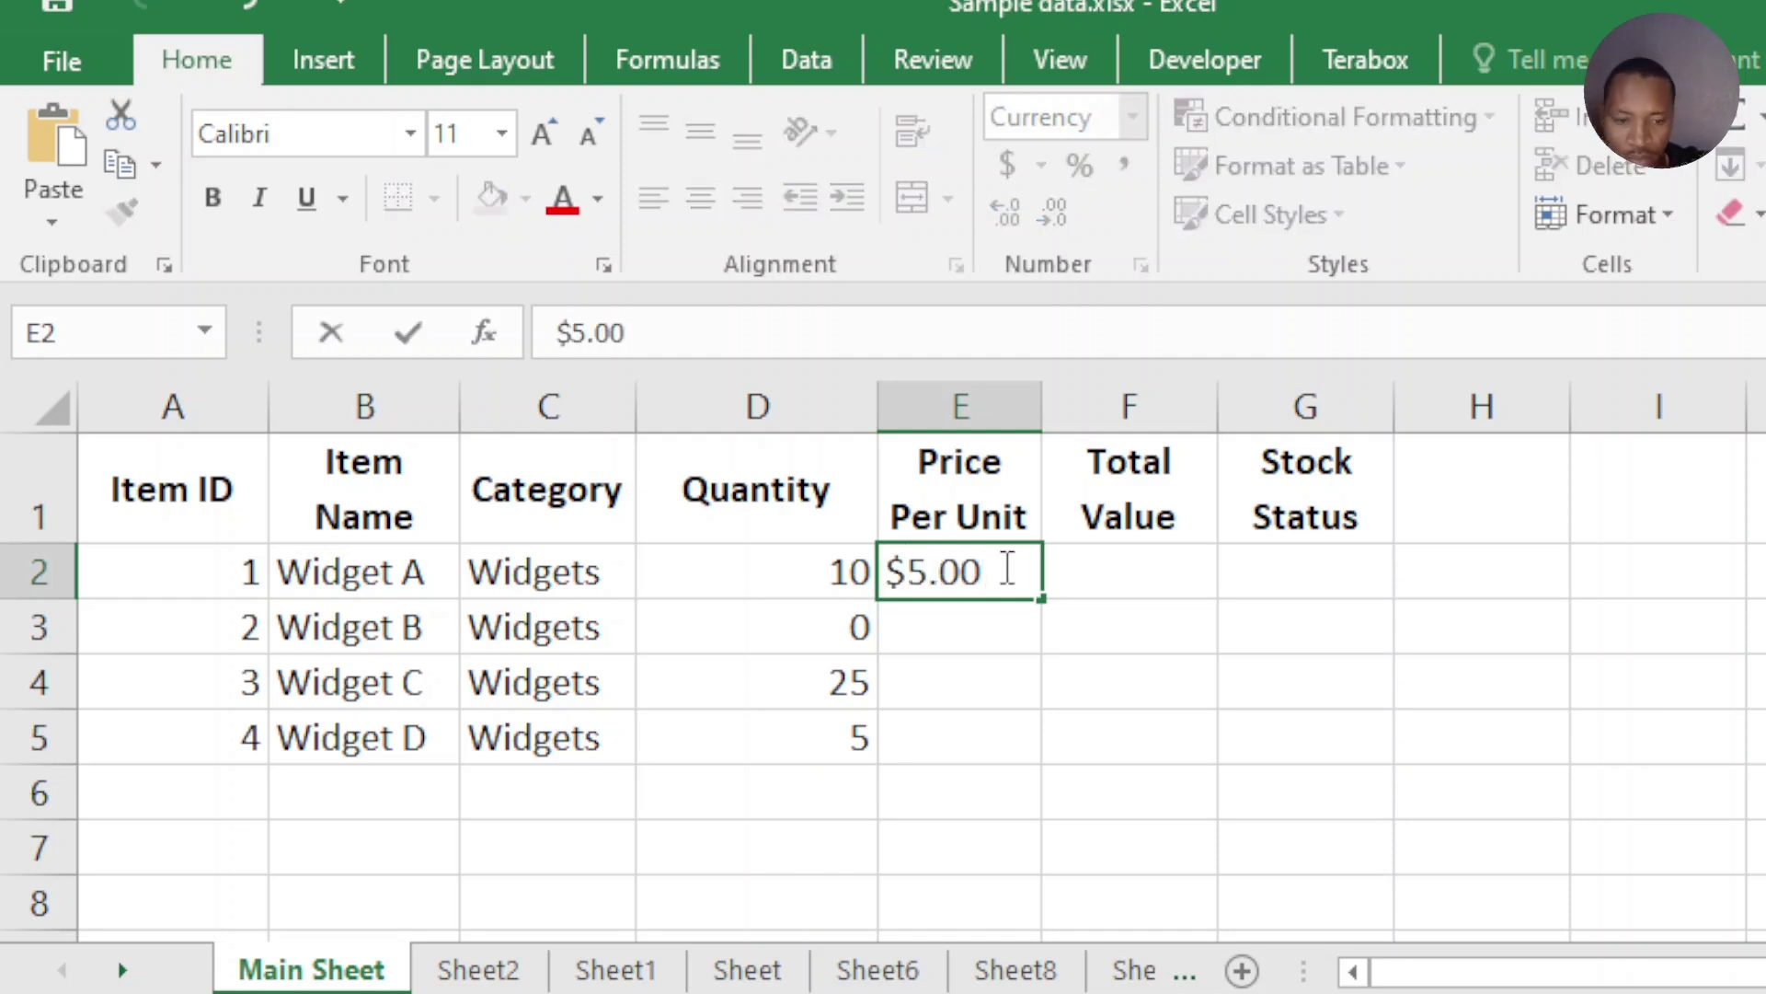
pyautogui.press('Return')
pyautogui.write('$')
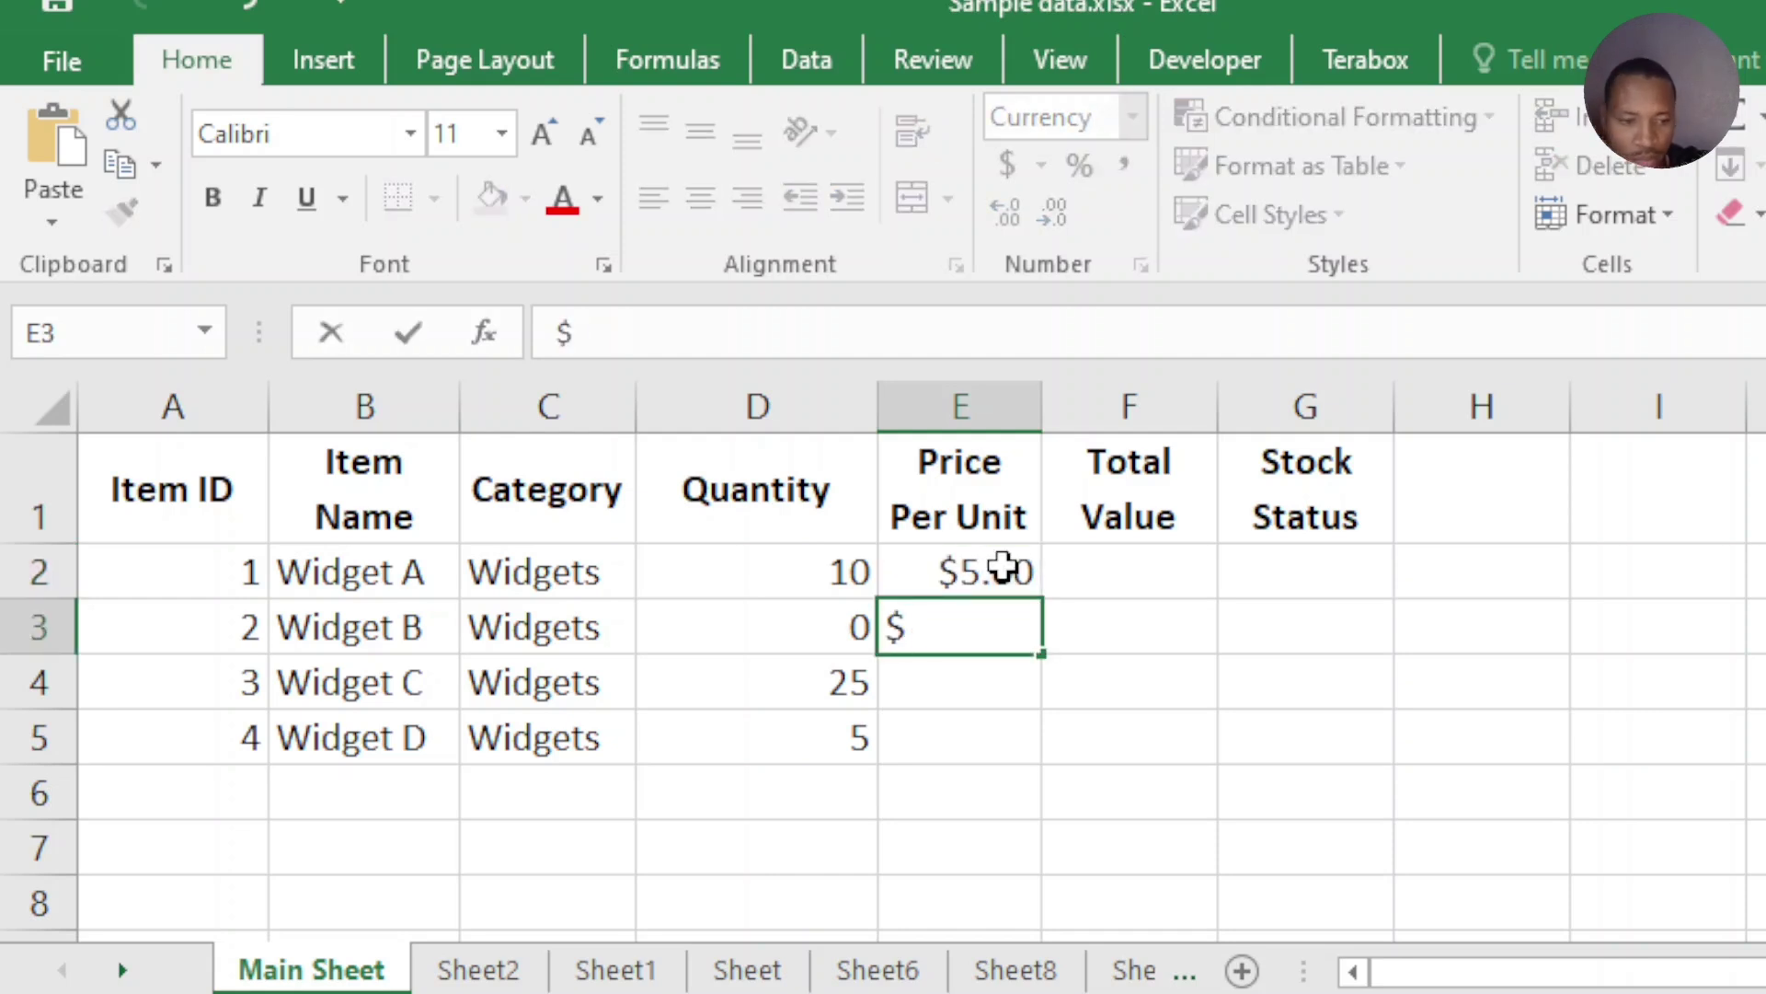
pyautogui.write('7.50')
pyautogui.press('Return')
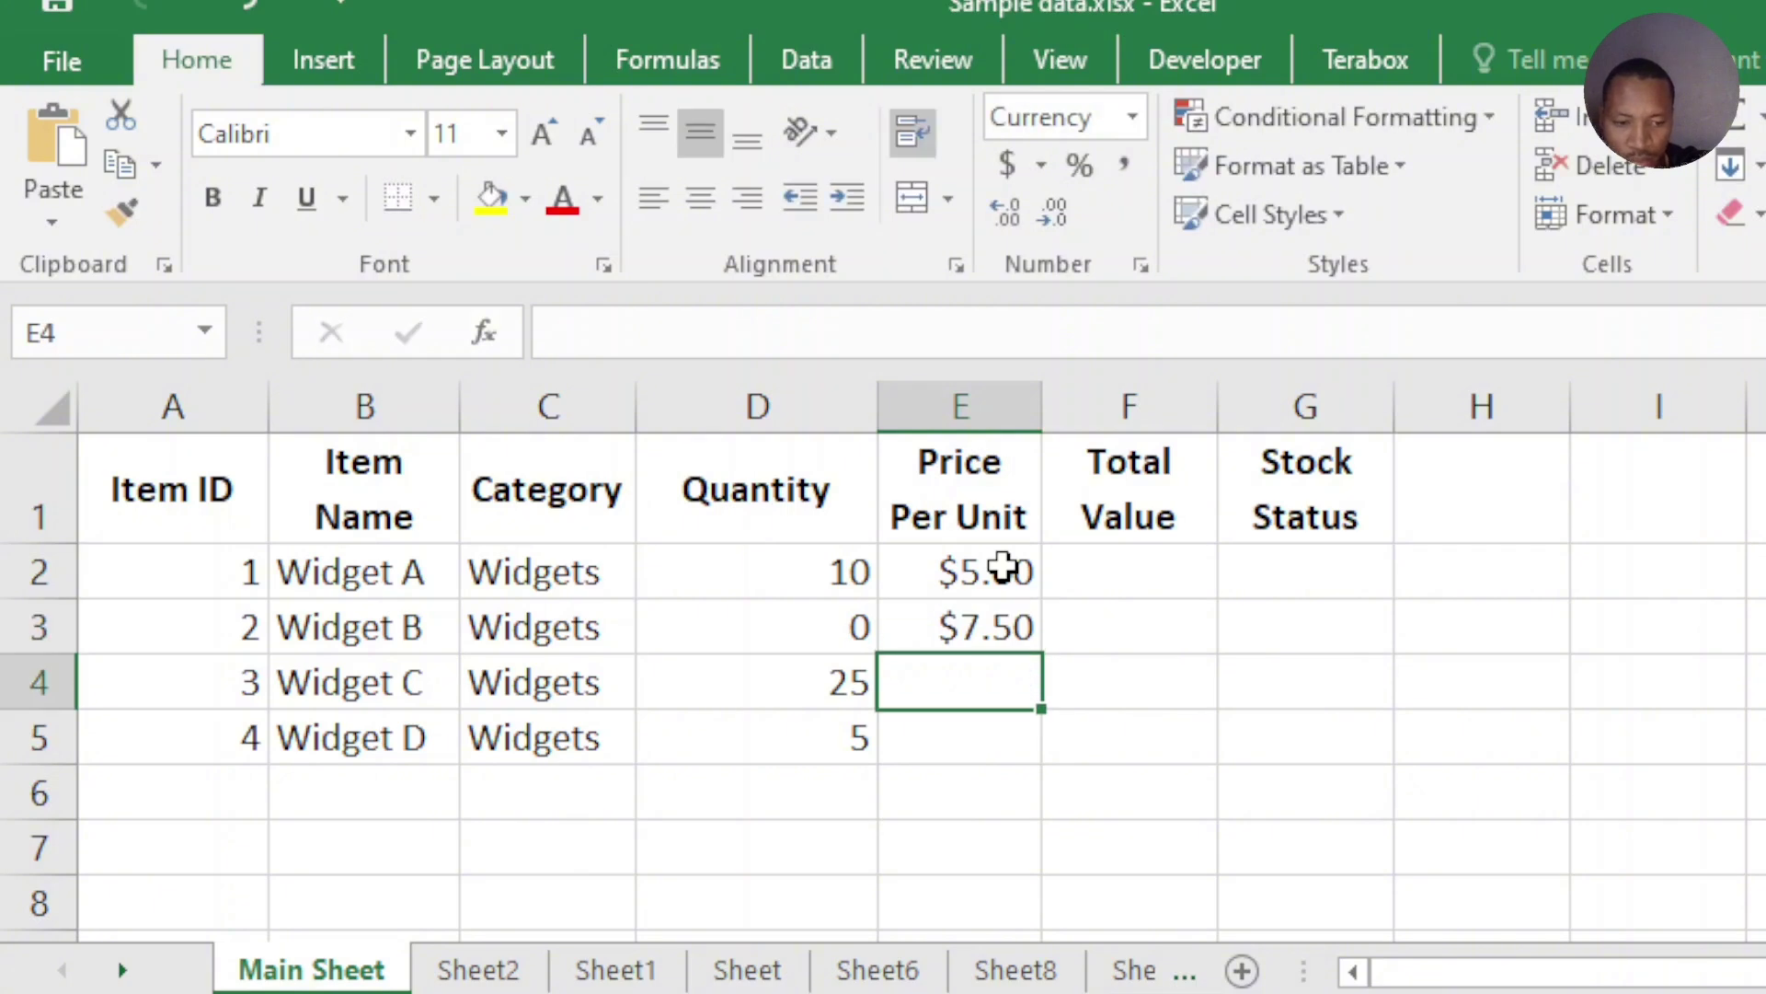
pyautogui.write('$3.00')
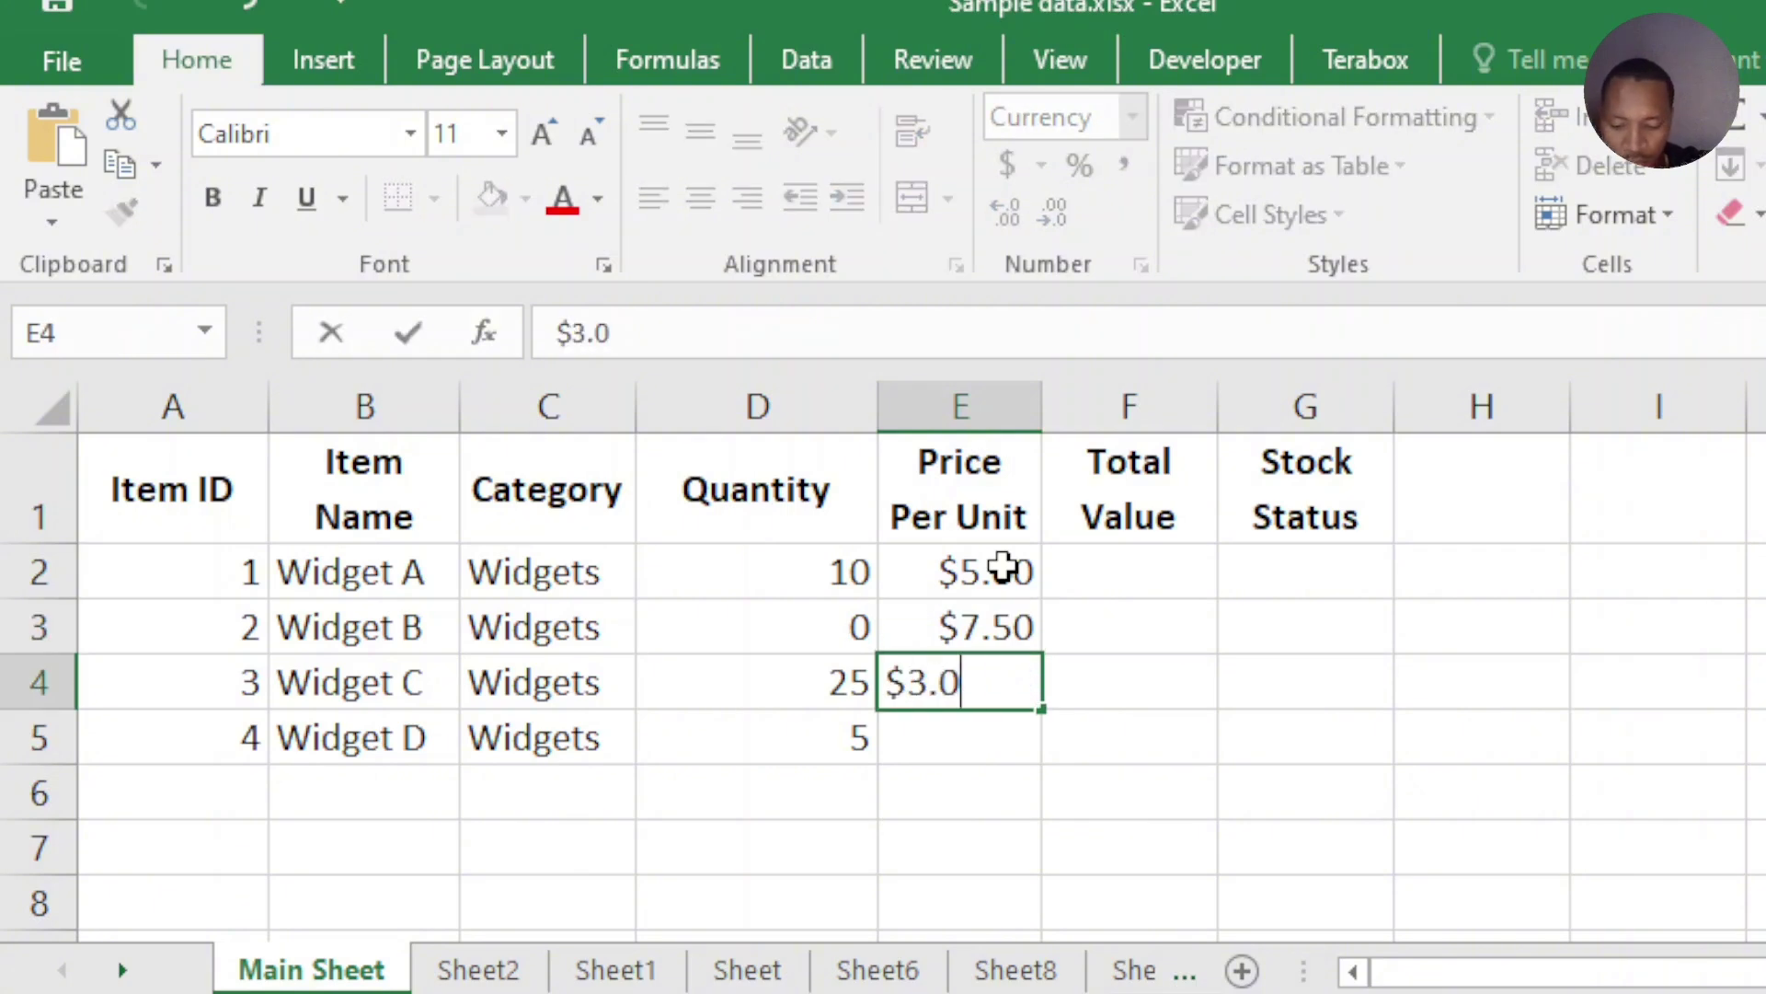
pyautogui.press('Return')
pyautogui.write('$4.00')
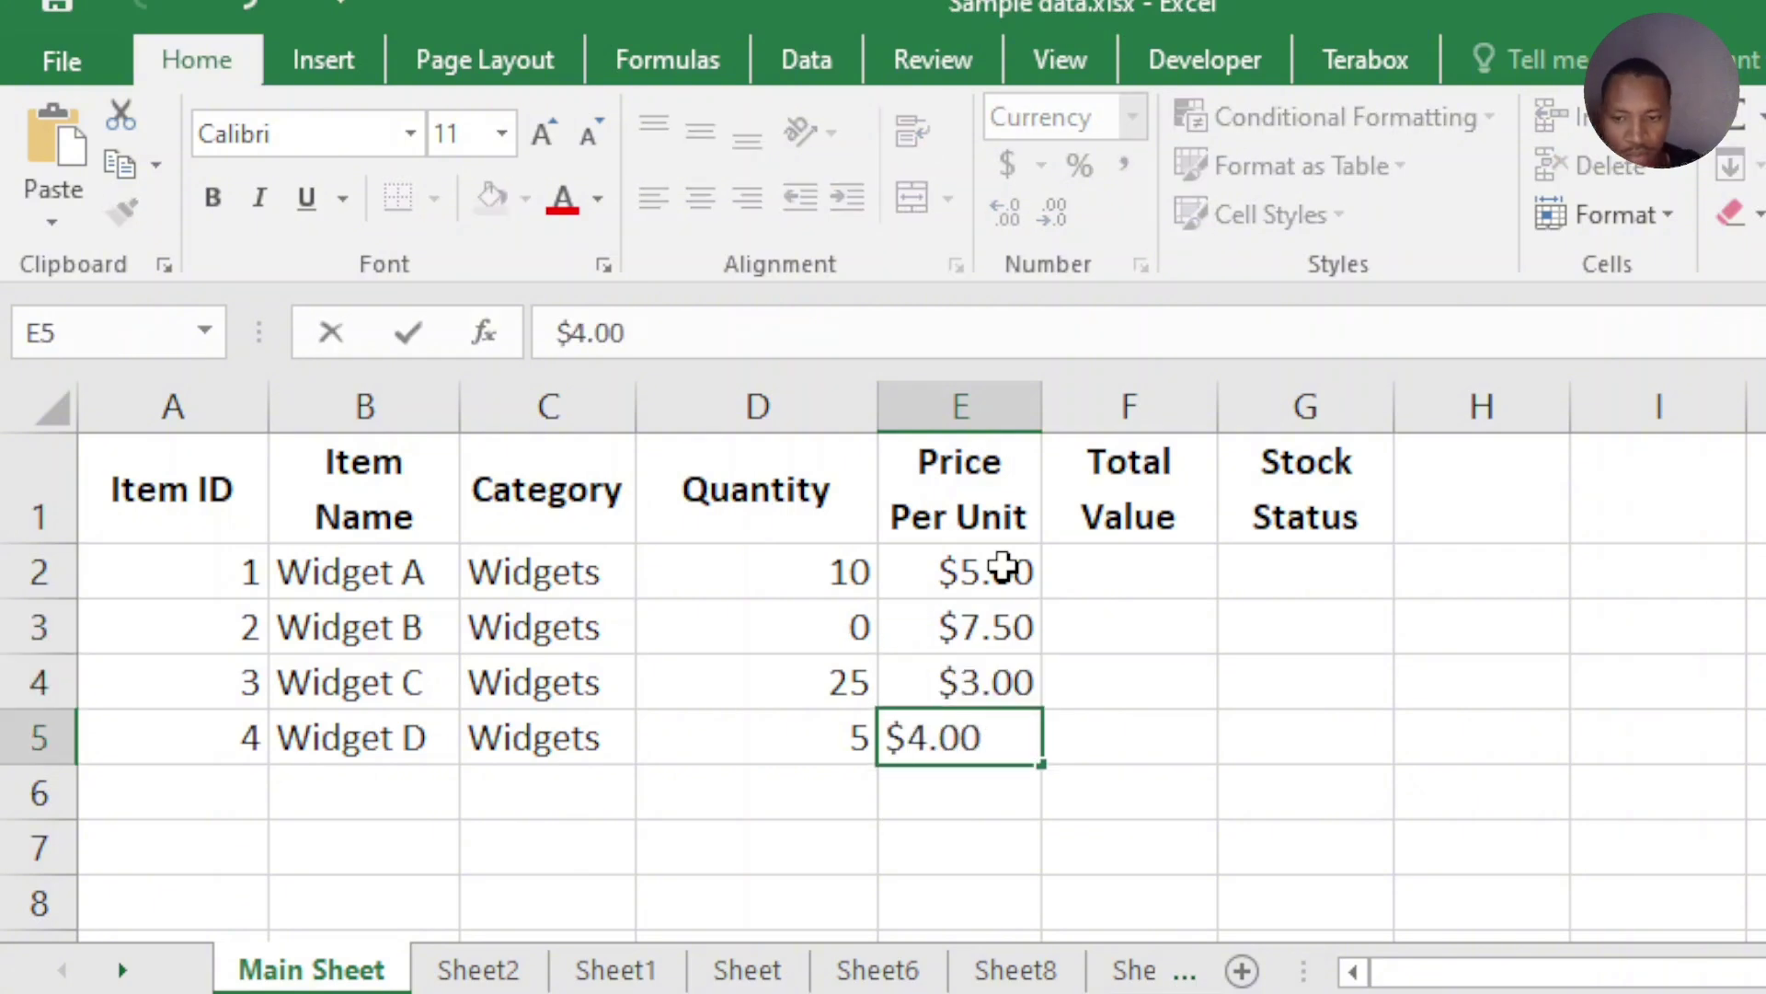
# Calculate the Total Value in F2 with the formula = D2 * E2 and fill it down to F5.
pyautogui.click(1138, 578)
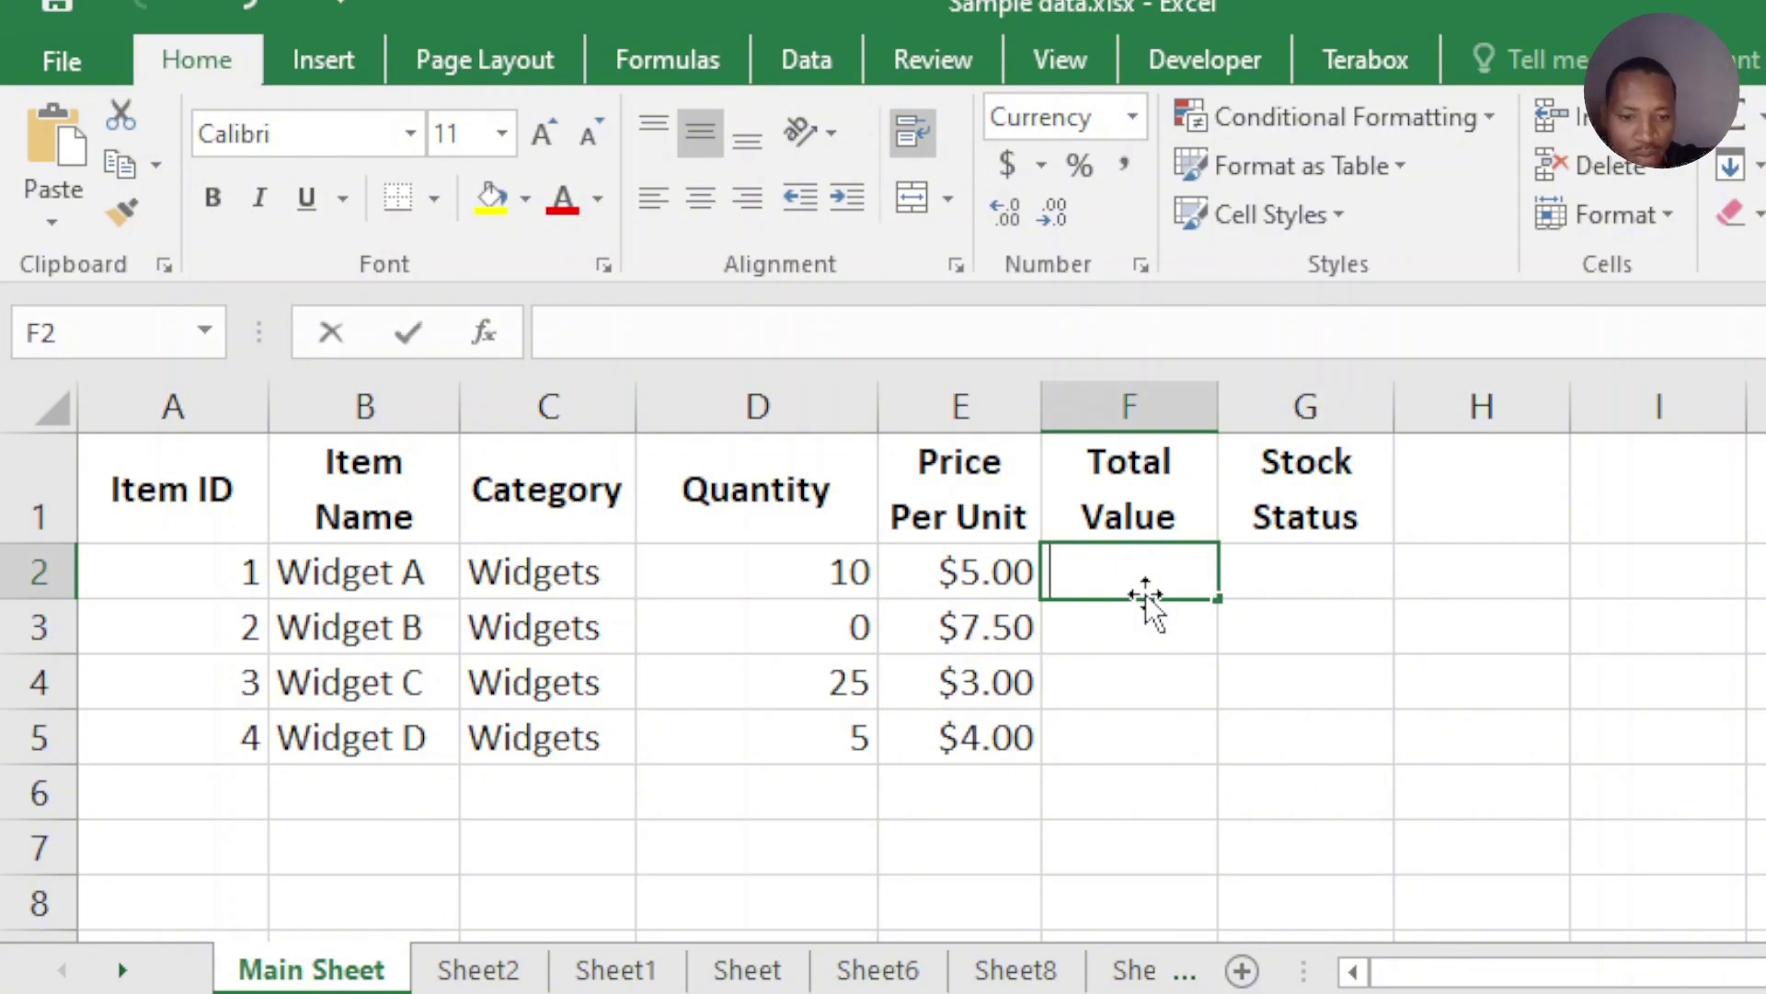
pyautogui.write('= D2')
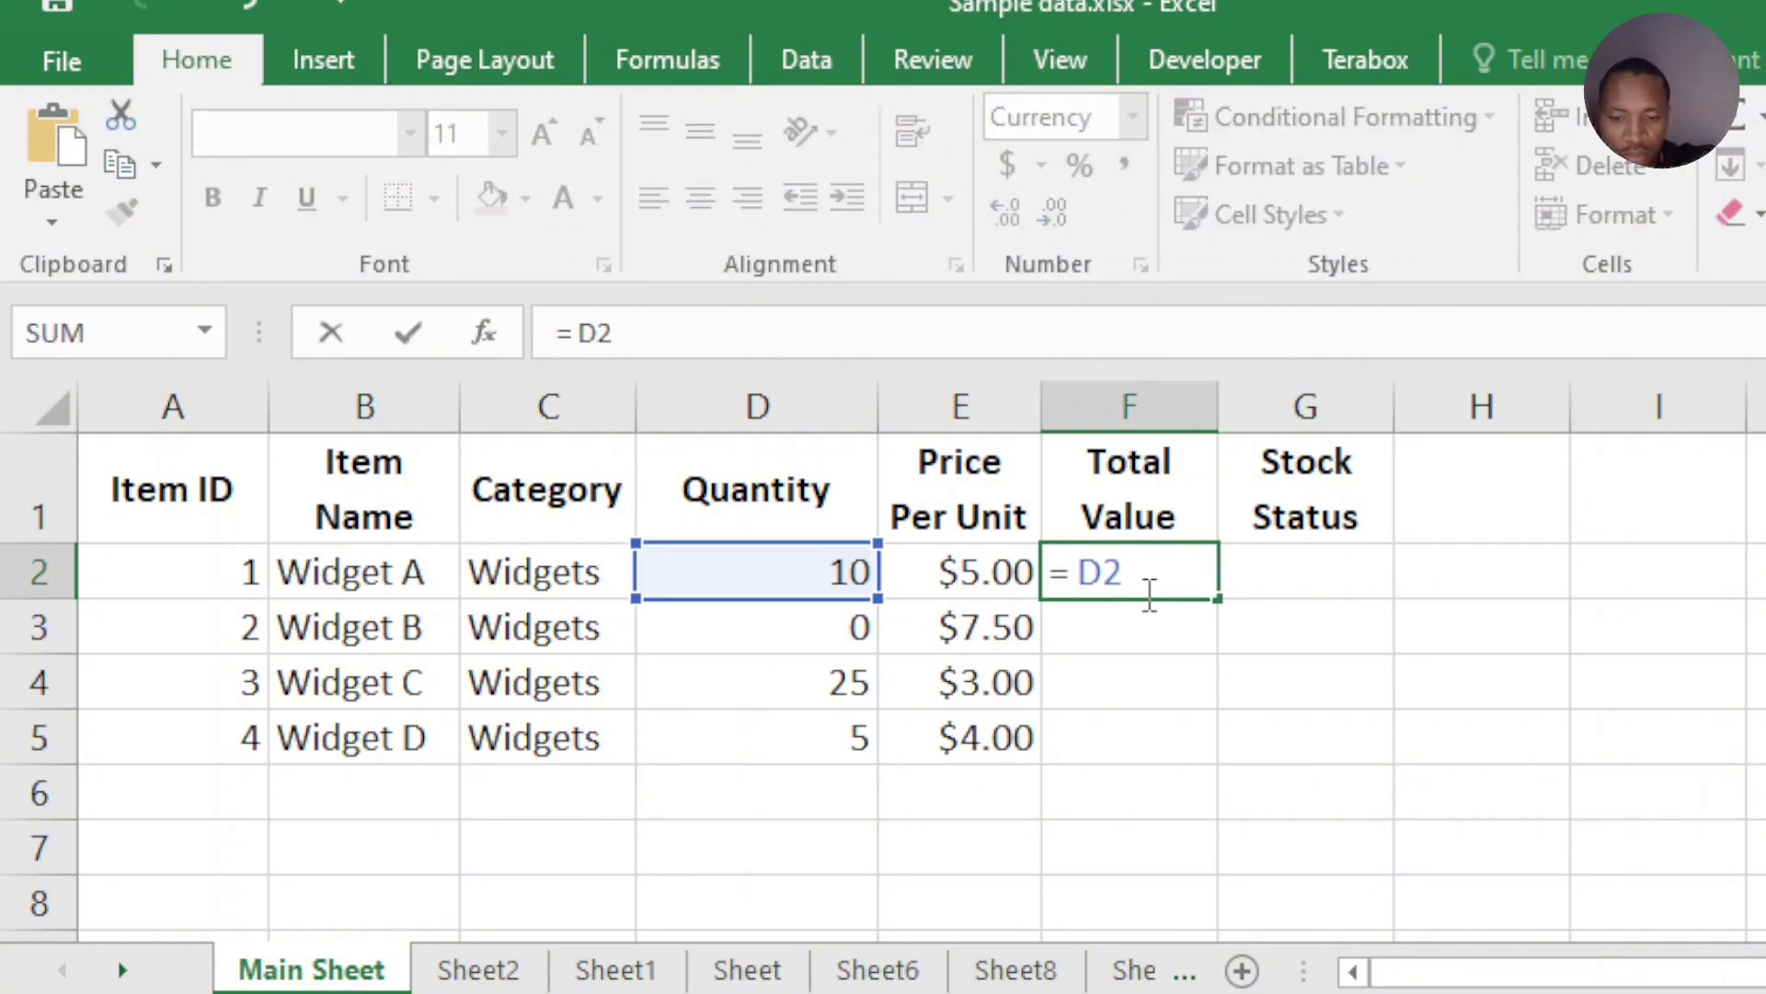
pyautogui.write(' * E2')
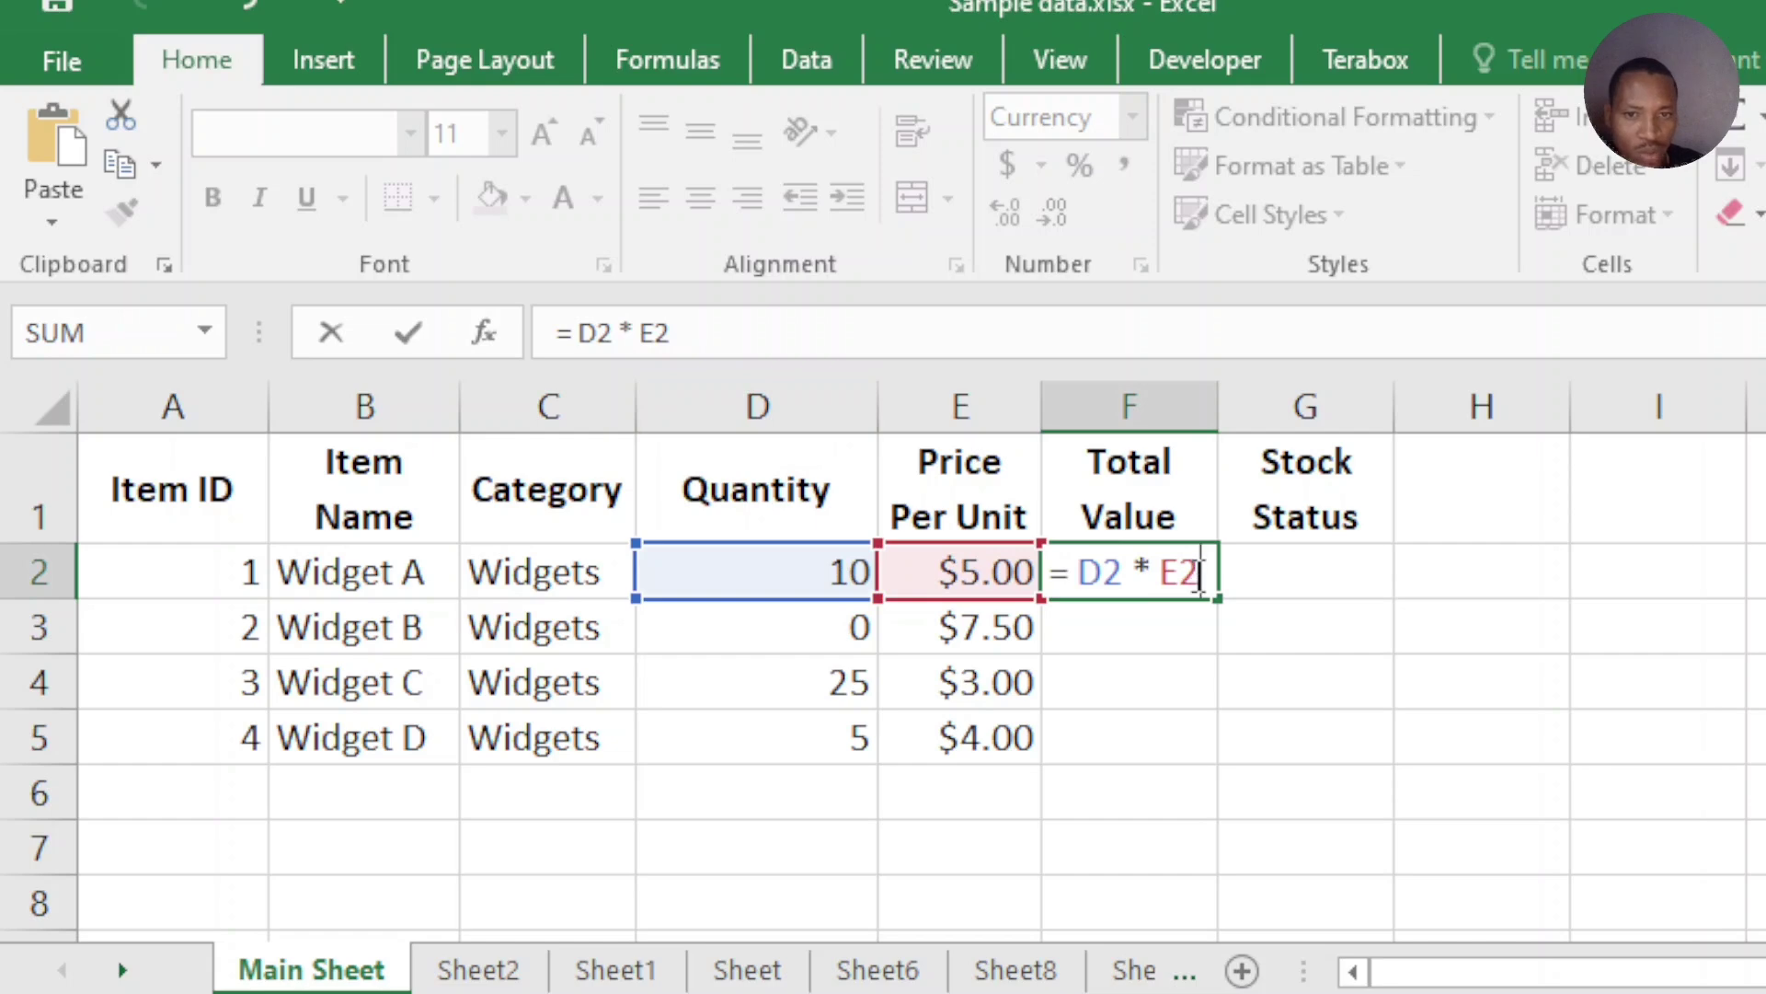
pyautogui.press('Return')
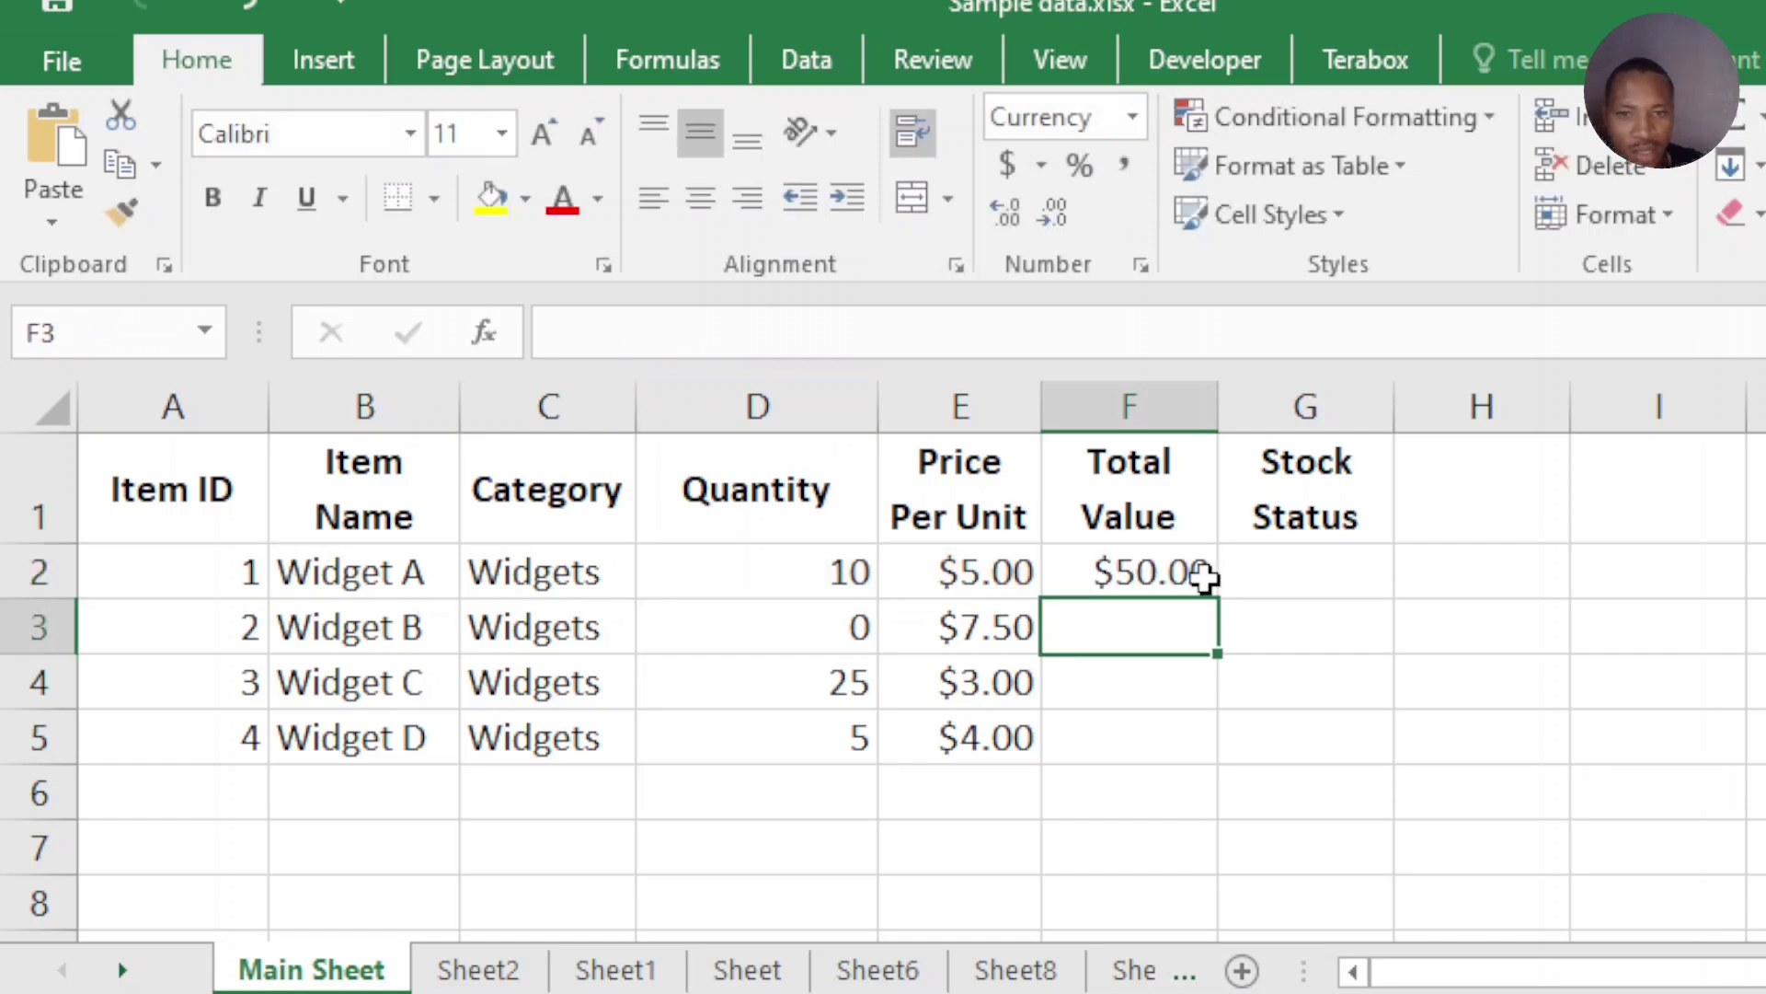
pyautogui.click(1201, 575)
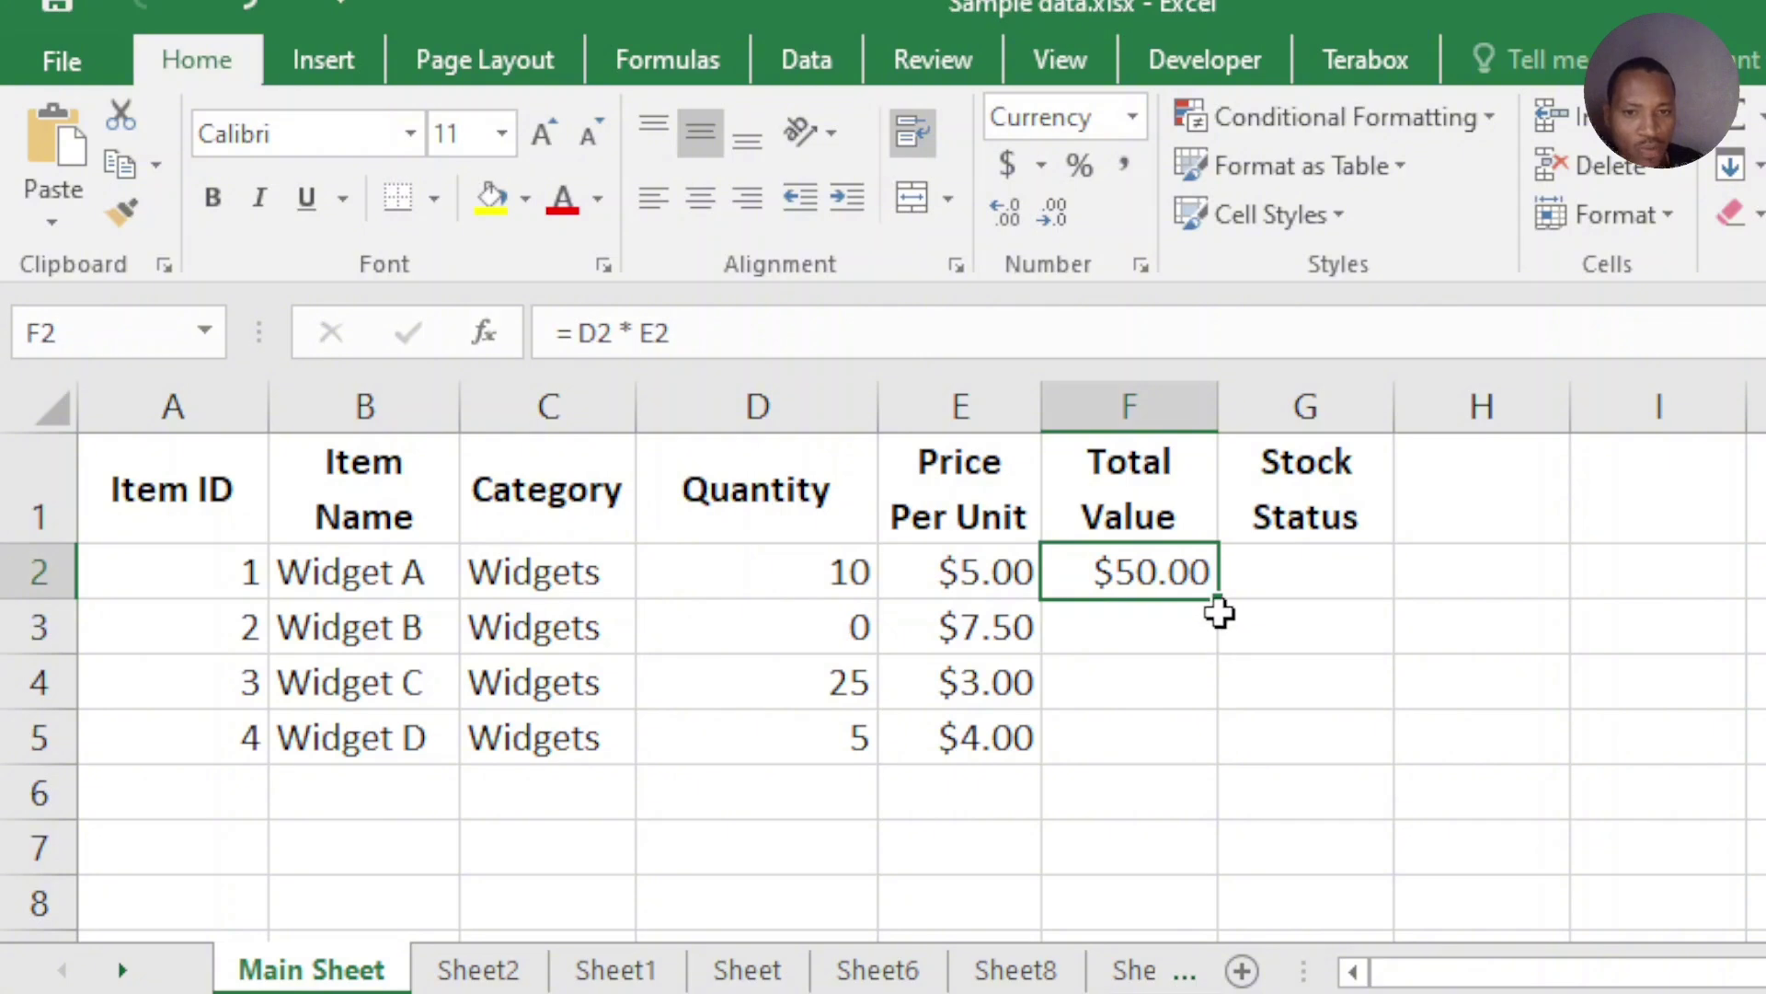
pyautogui.moveTo(1222, 603); pyautogui.dragTo(1220, 751)
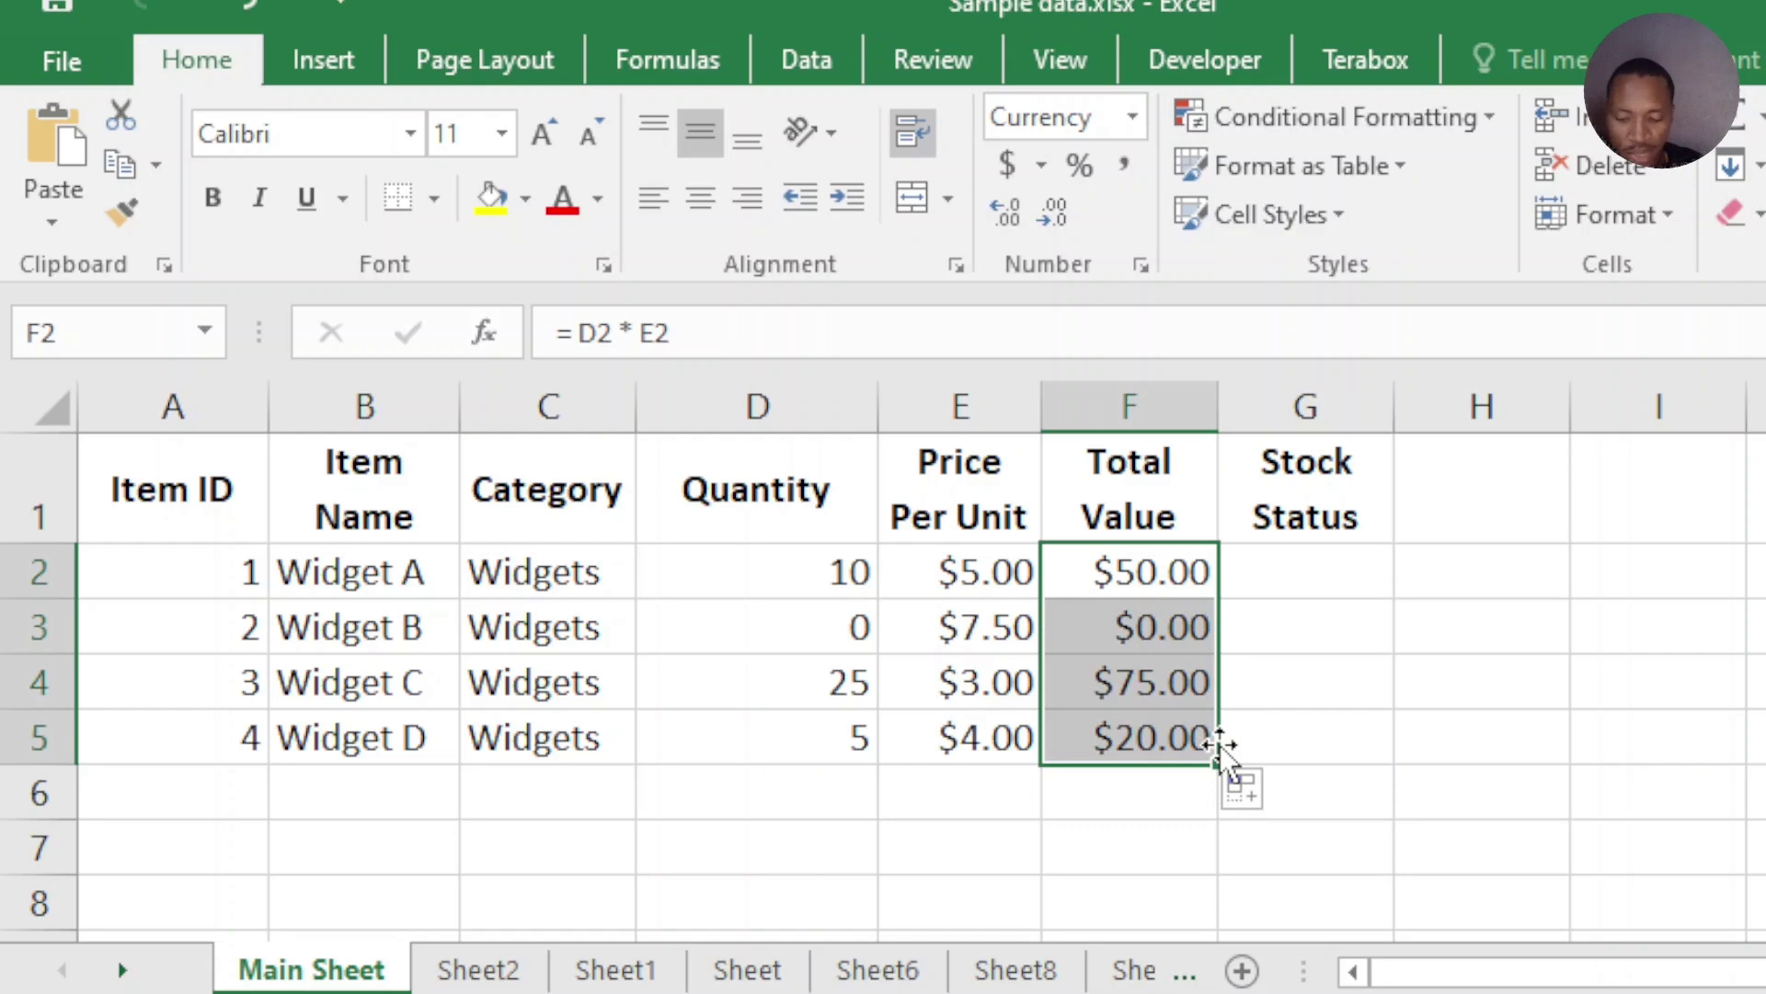
# Select cell G2, the first cell under the Stock Status heading.
pyautogui.click(1327, 584)
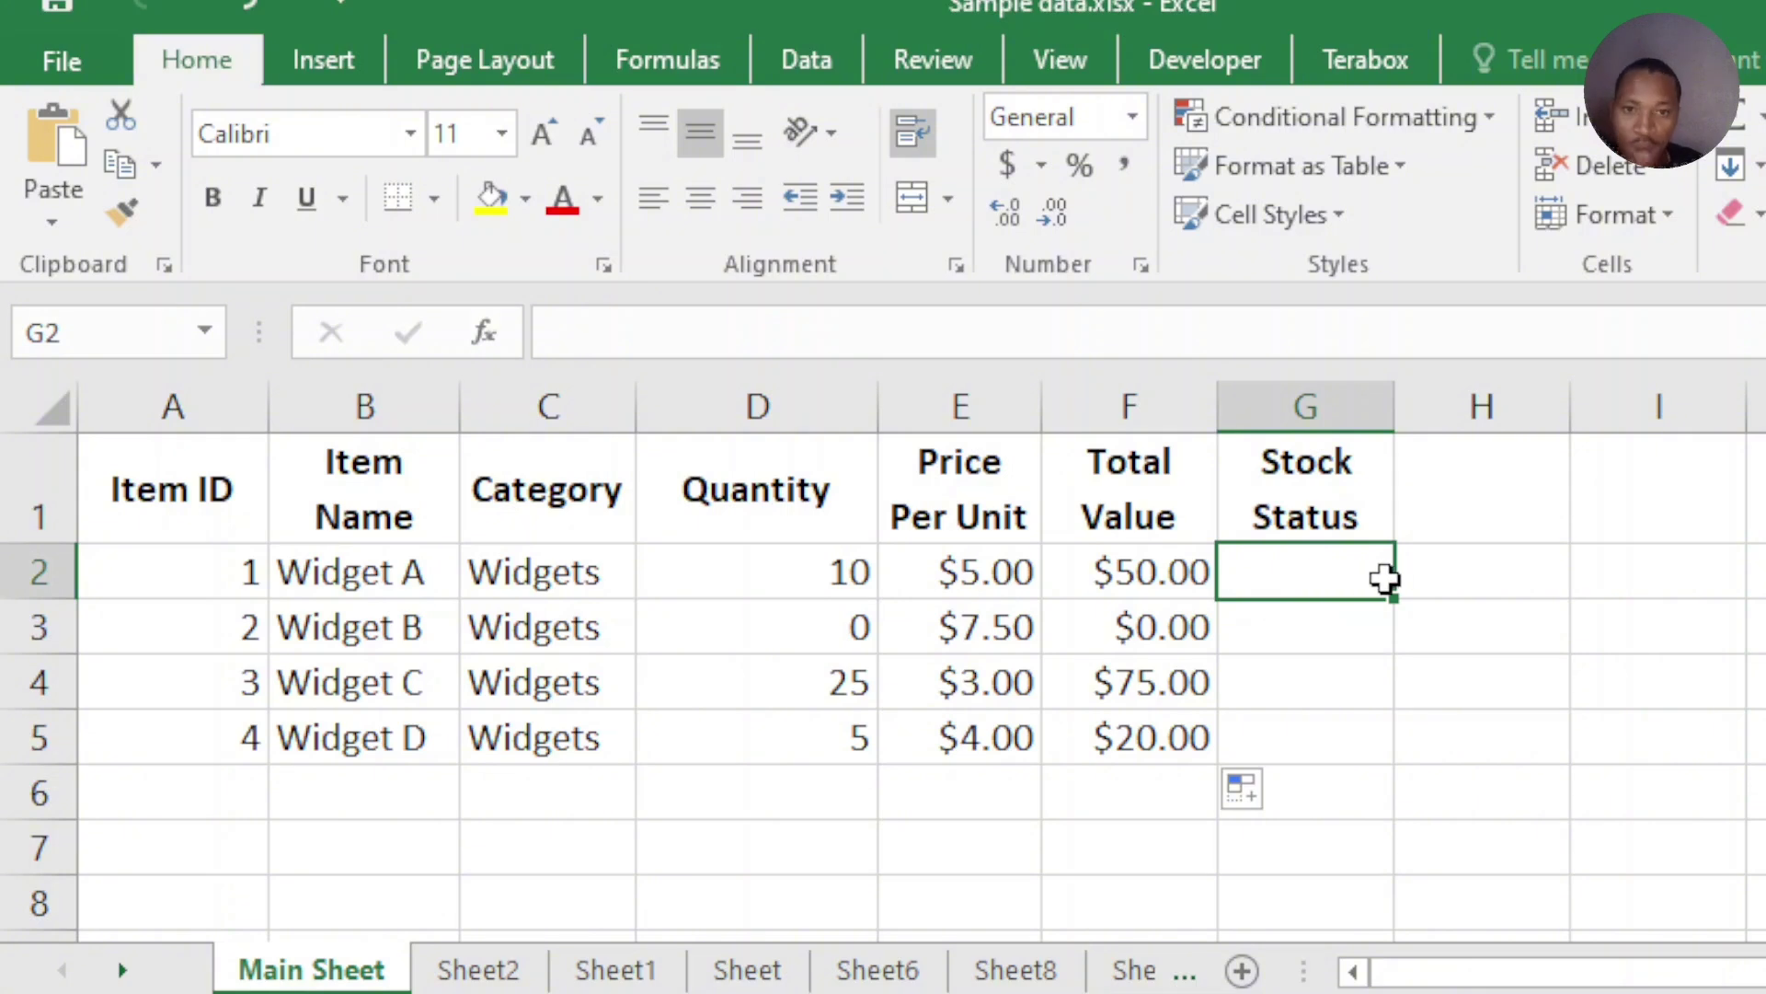
pyautogui.write('IF')
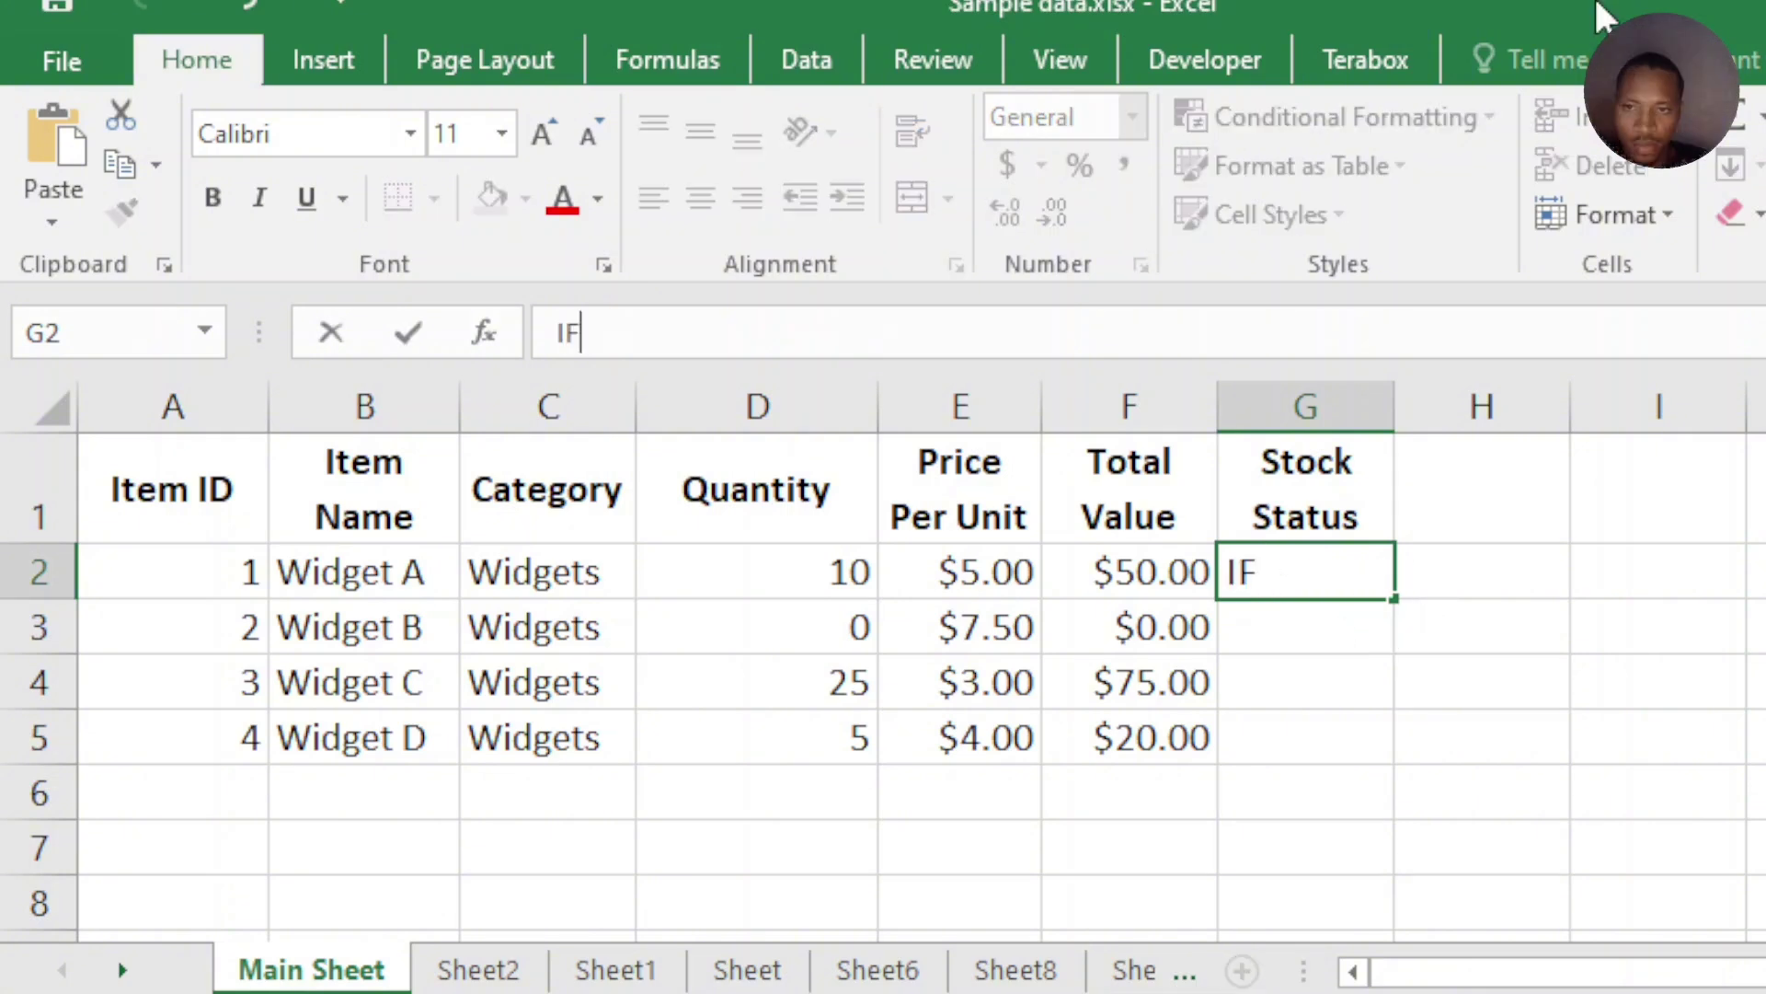
pyautogui.write('(')
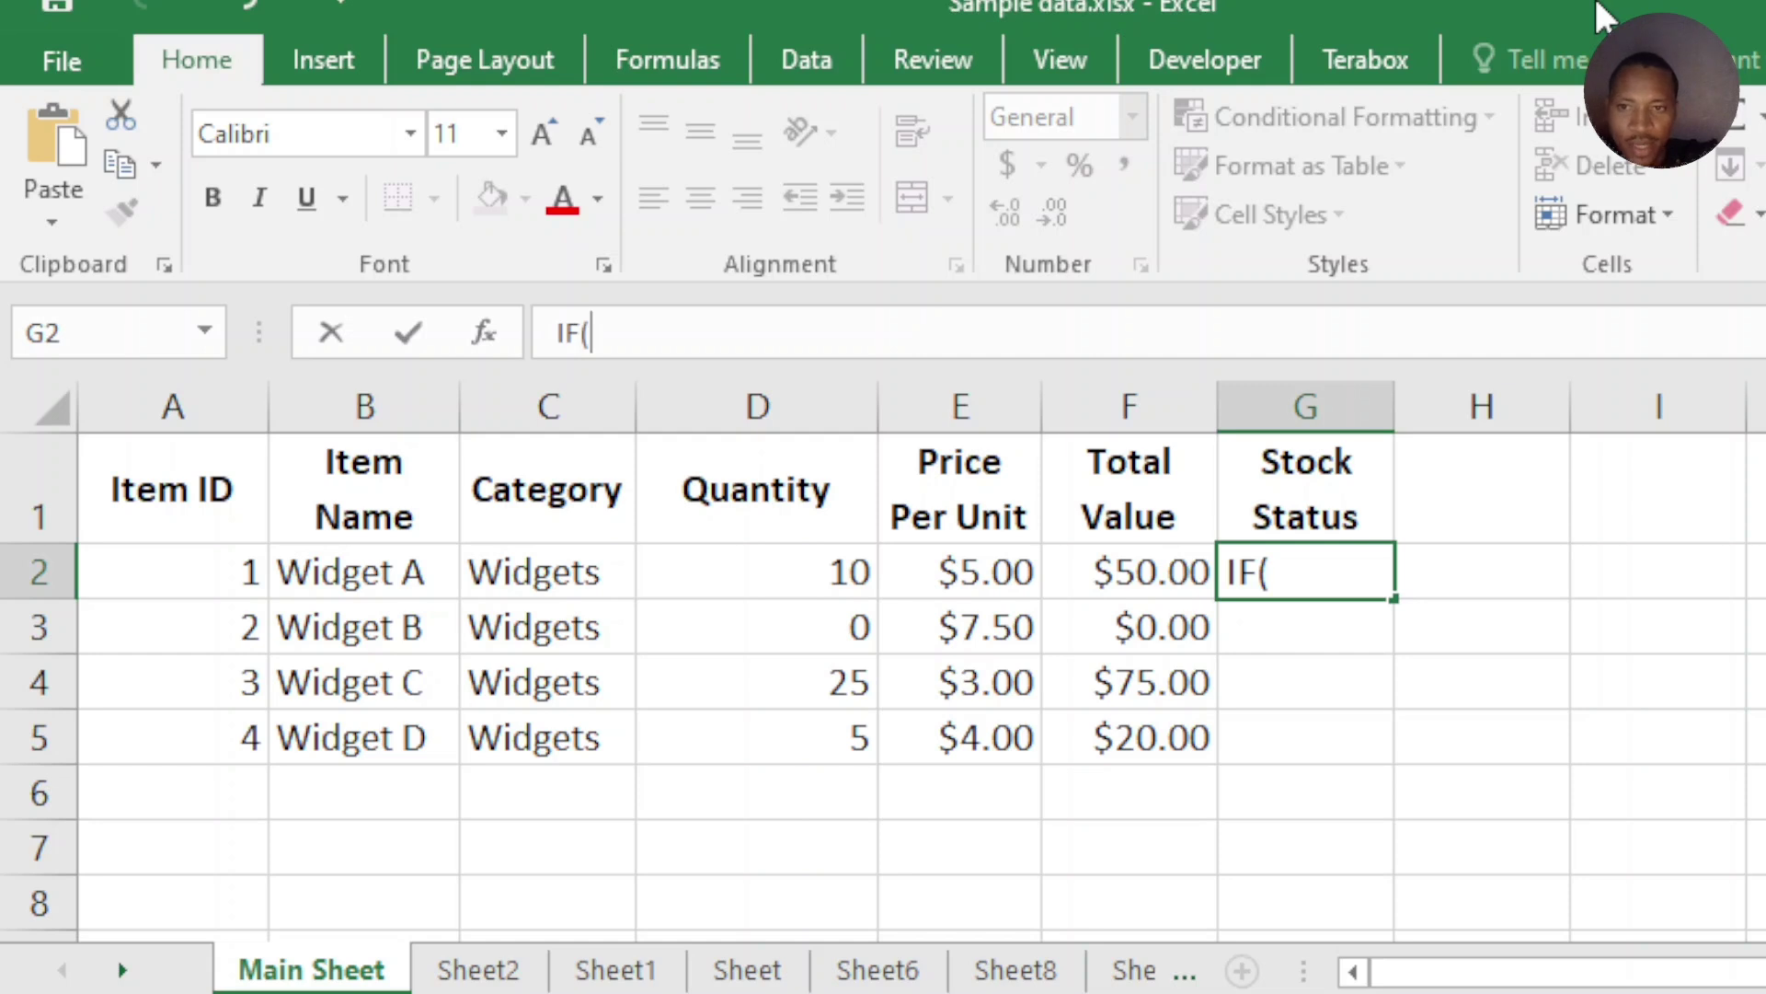
pyautogui.write(')')
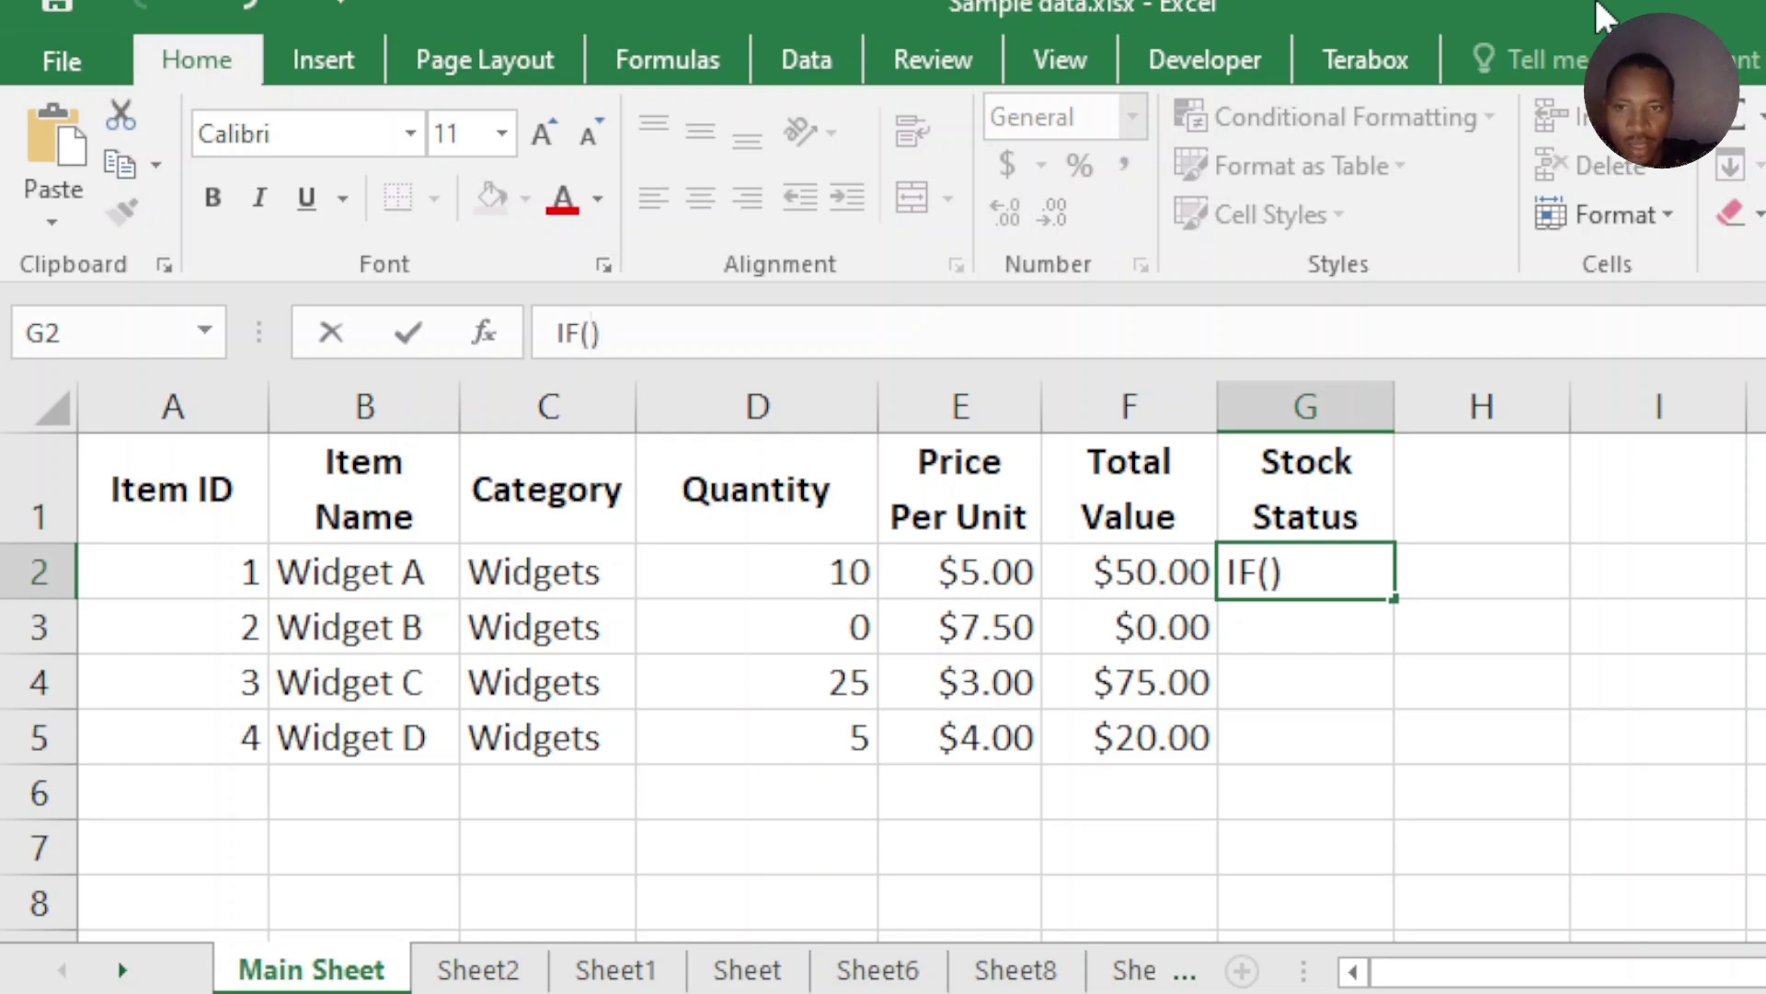
pyautogui.press('BackSpace')
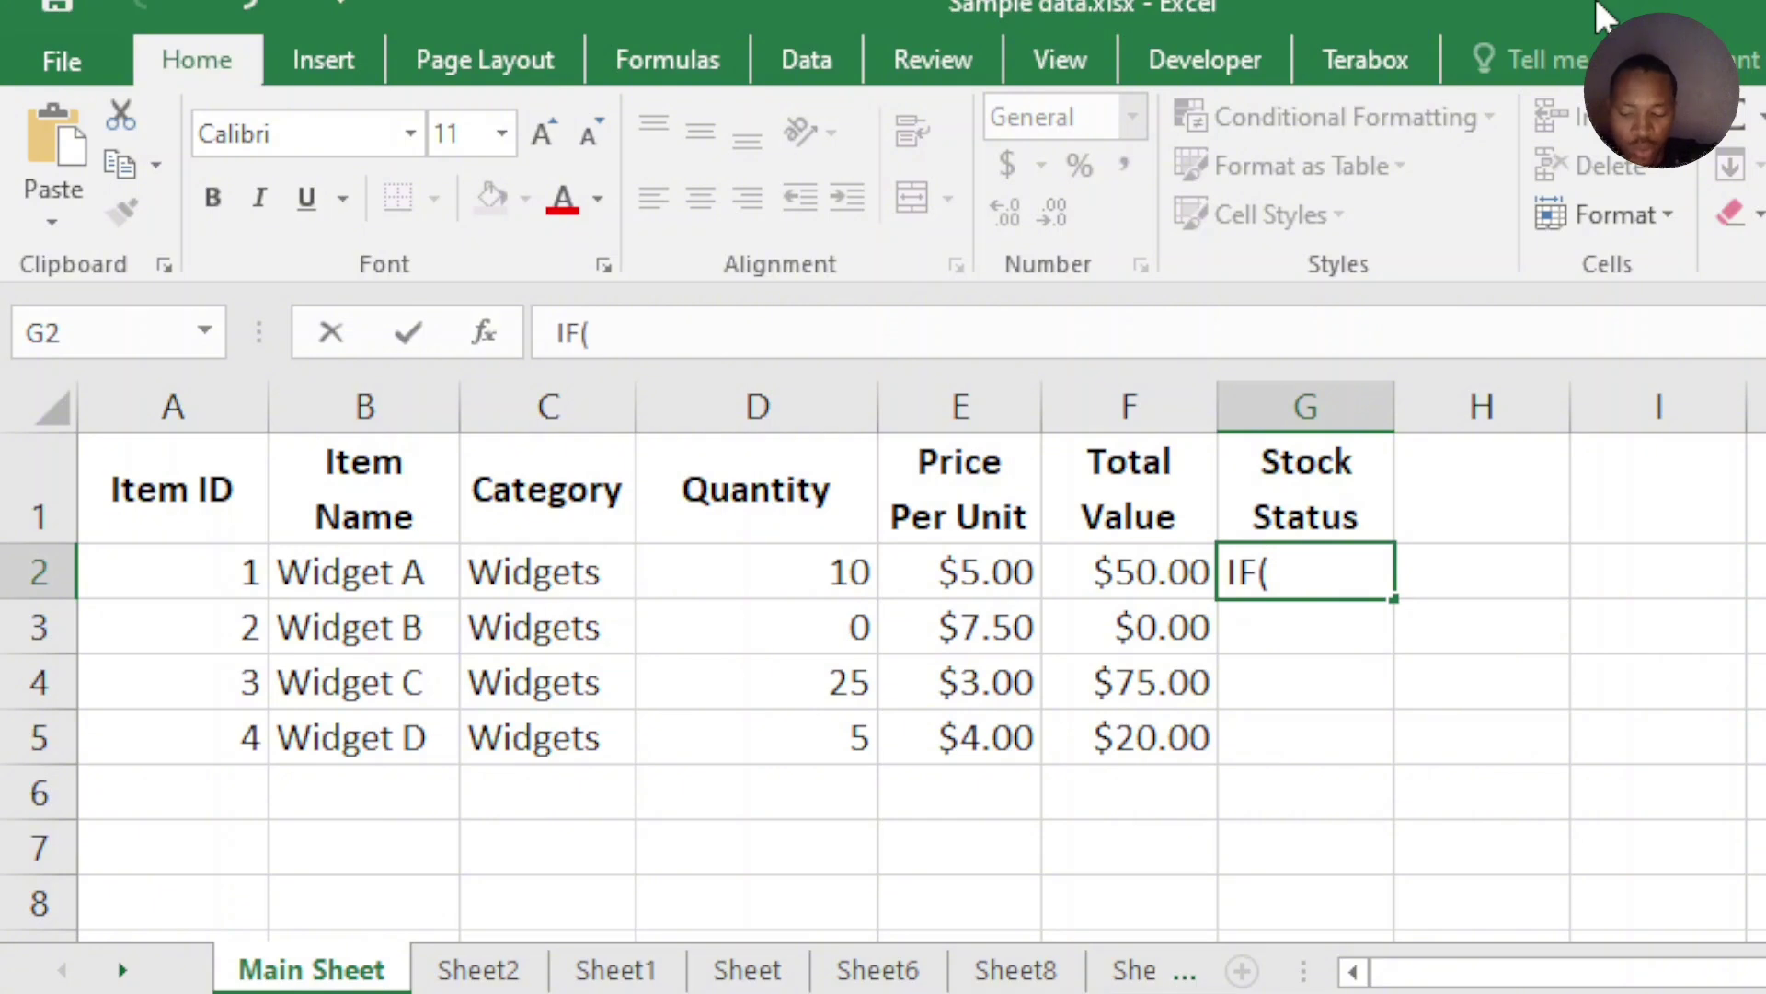
pyautogui.press('BackSpace')
pyautogui.press('BackSpace')
pyautogui.press('BackSpace')
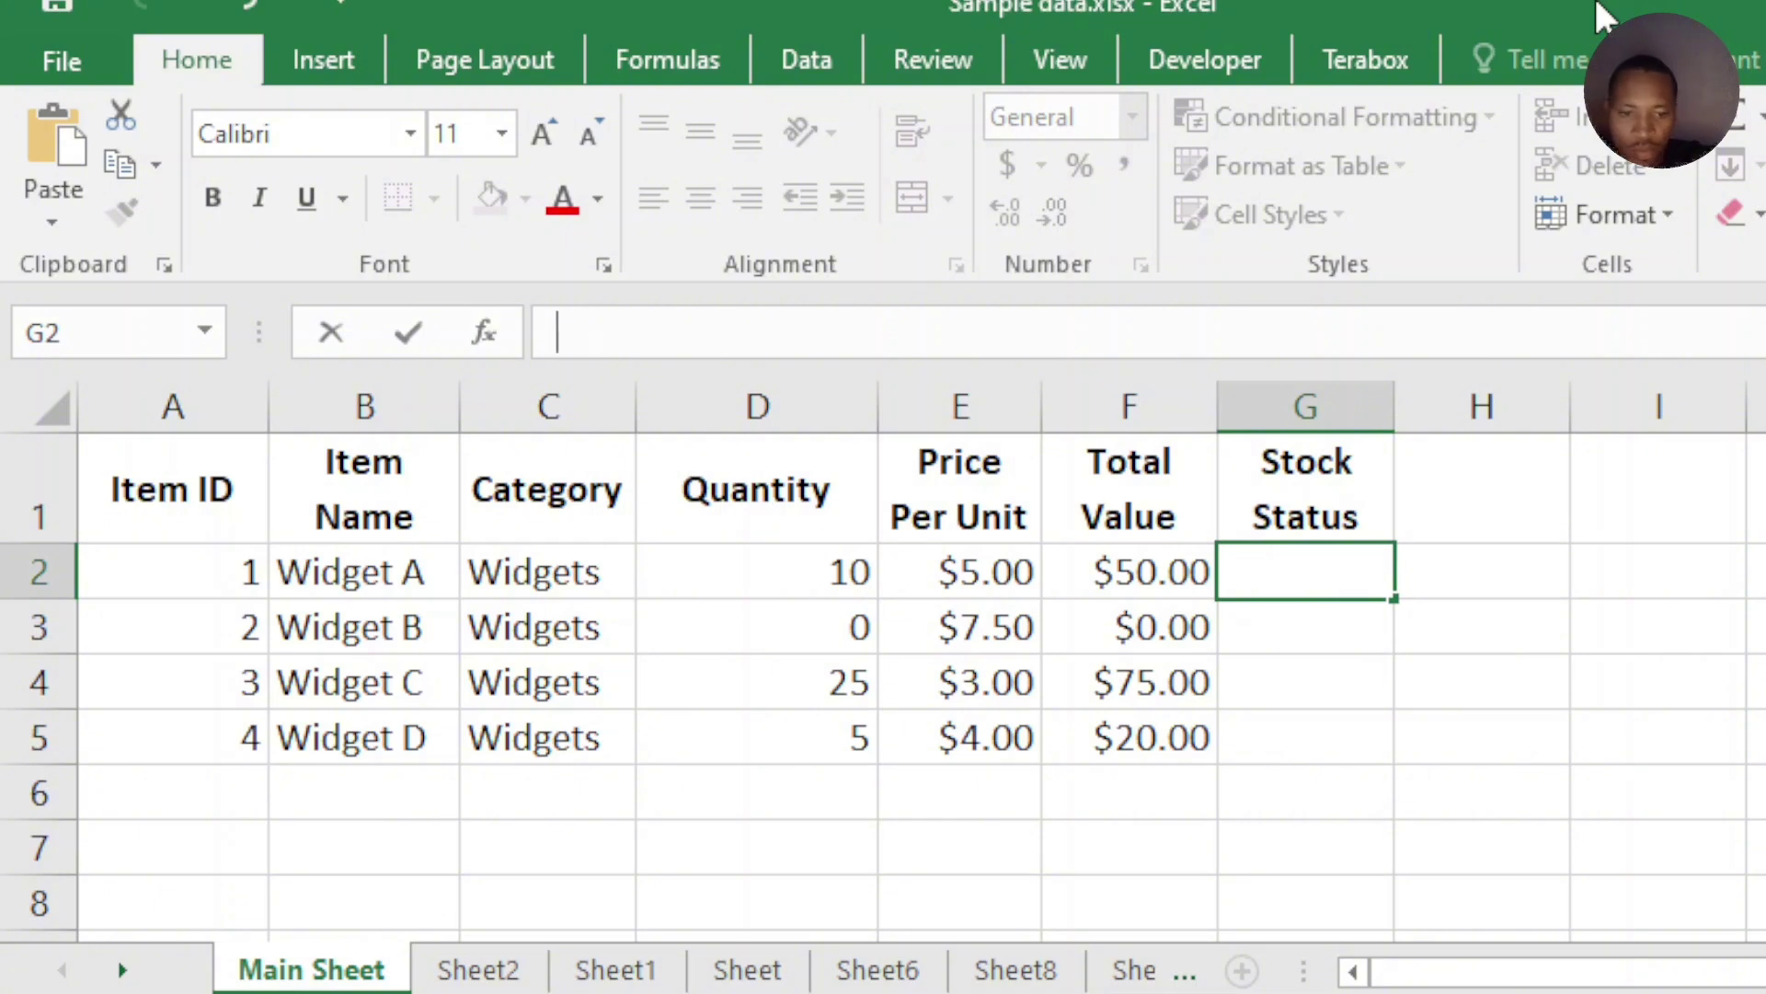
# Begin the Stock Status formula in G2 with =IF(D2=0, "Out of stock", as its first condition.
pyautogui.write('=IF')
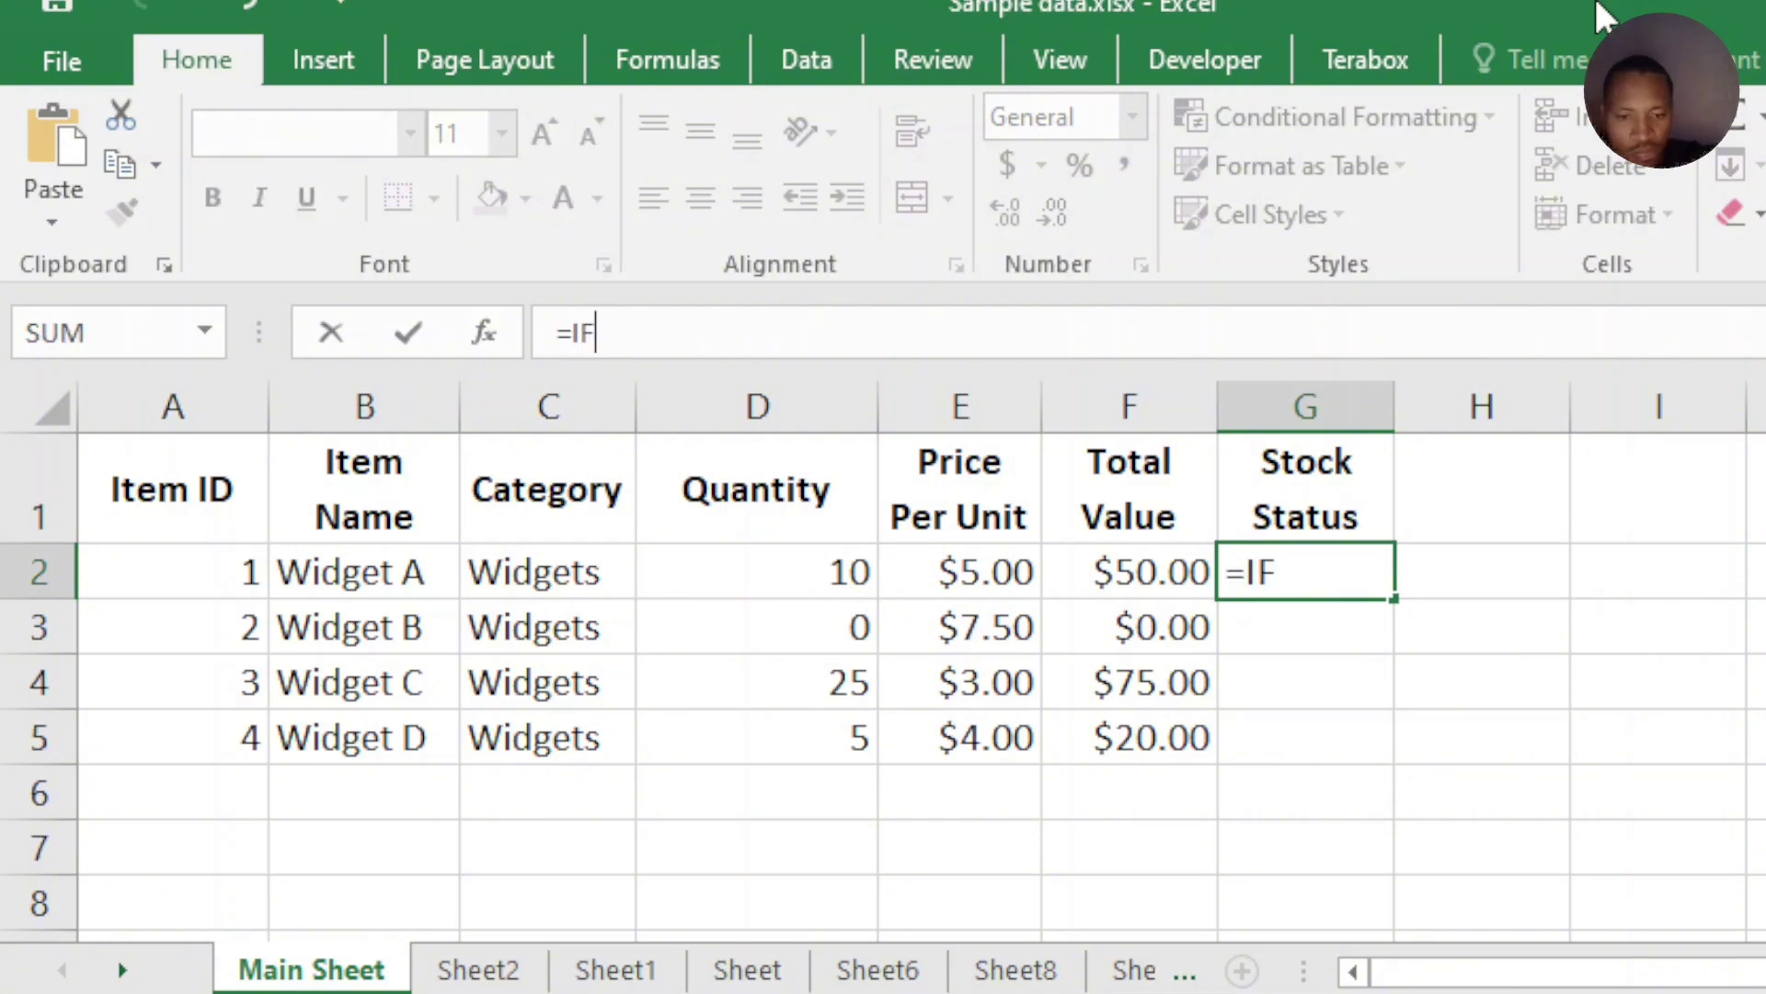
pyautogui.write(')(')
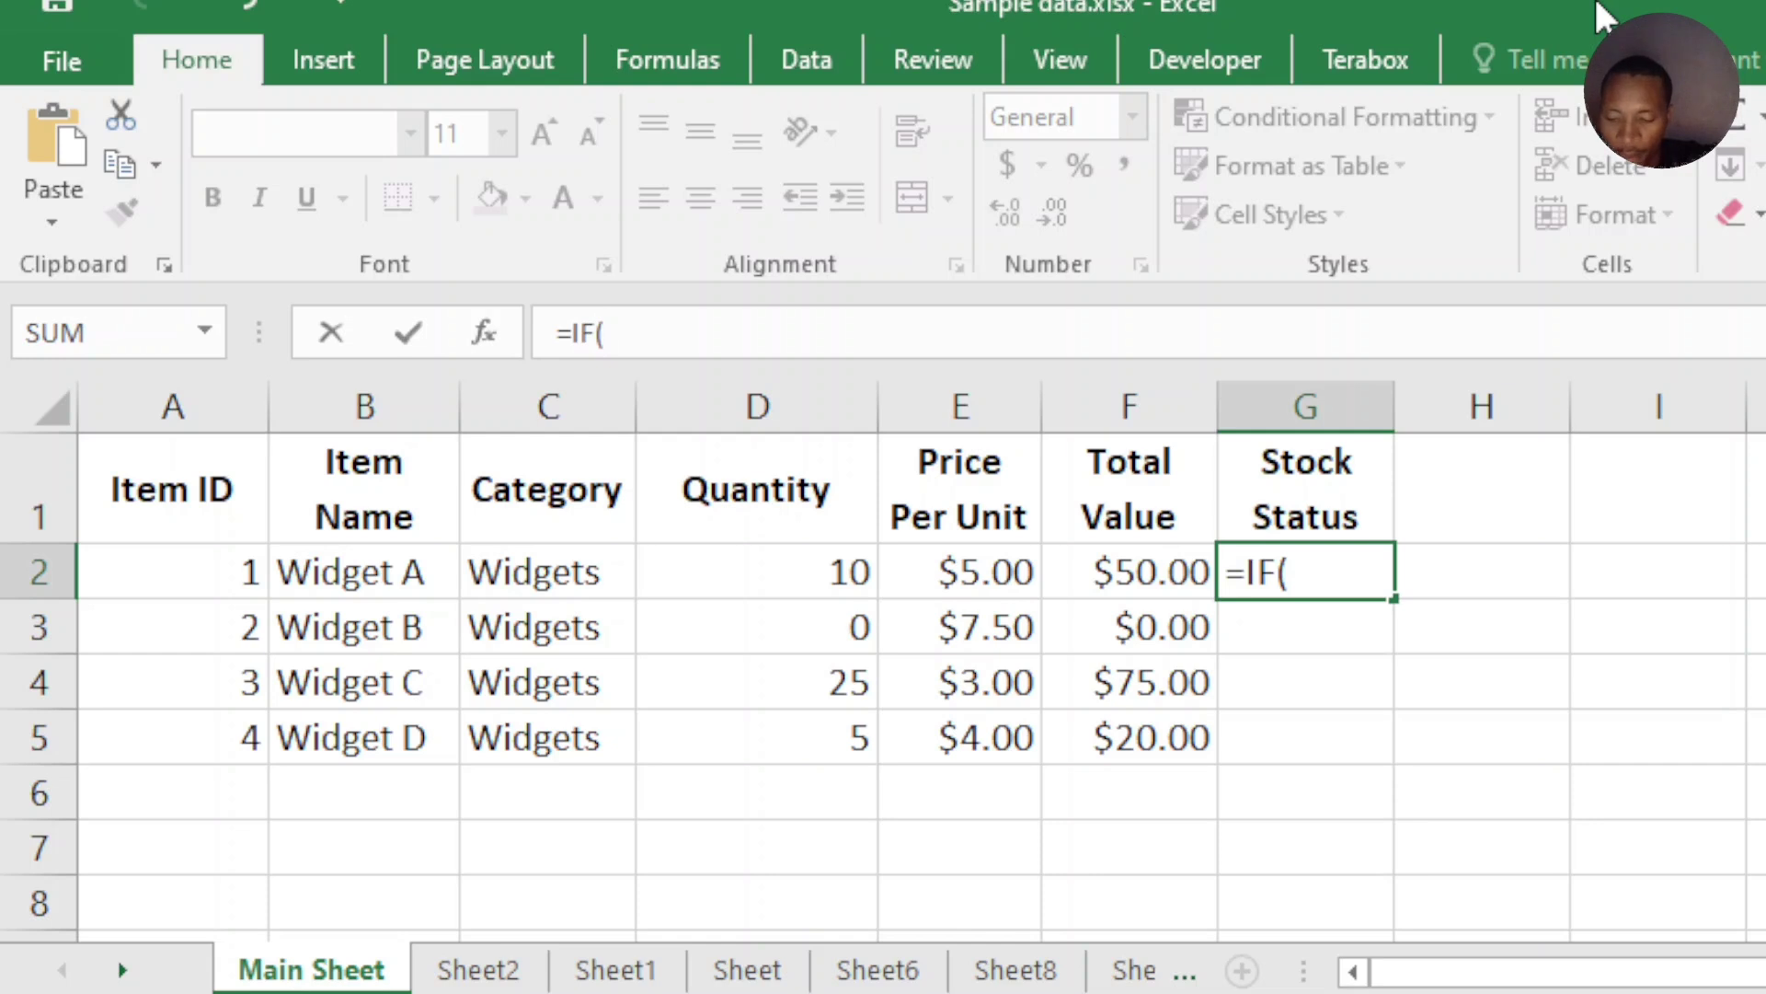
pyautogui.write('D2=')
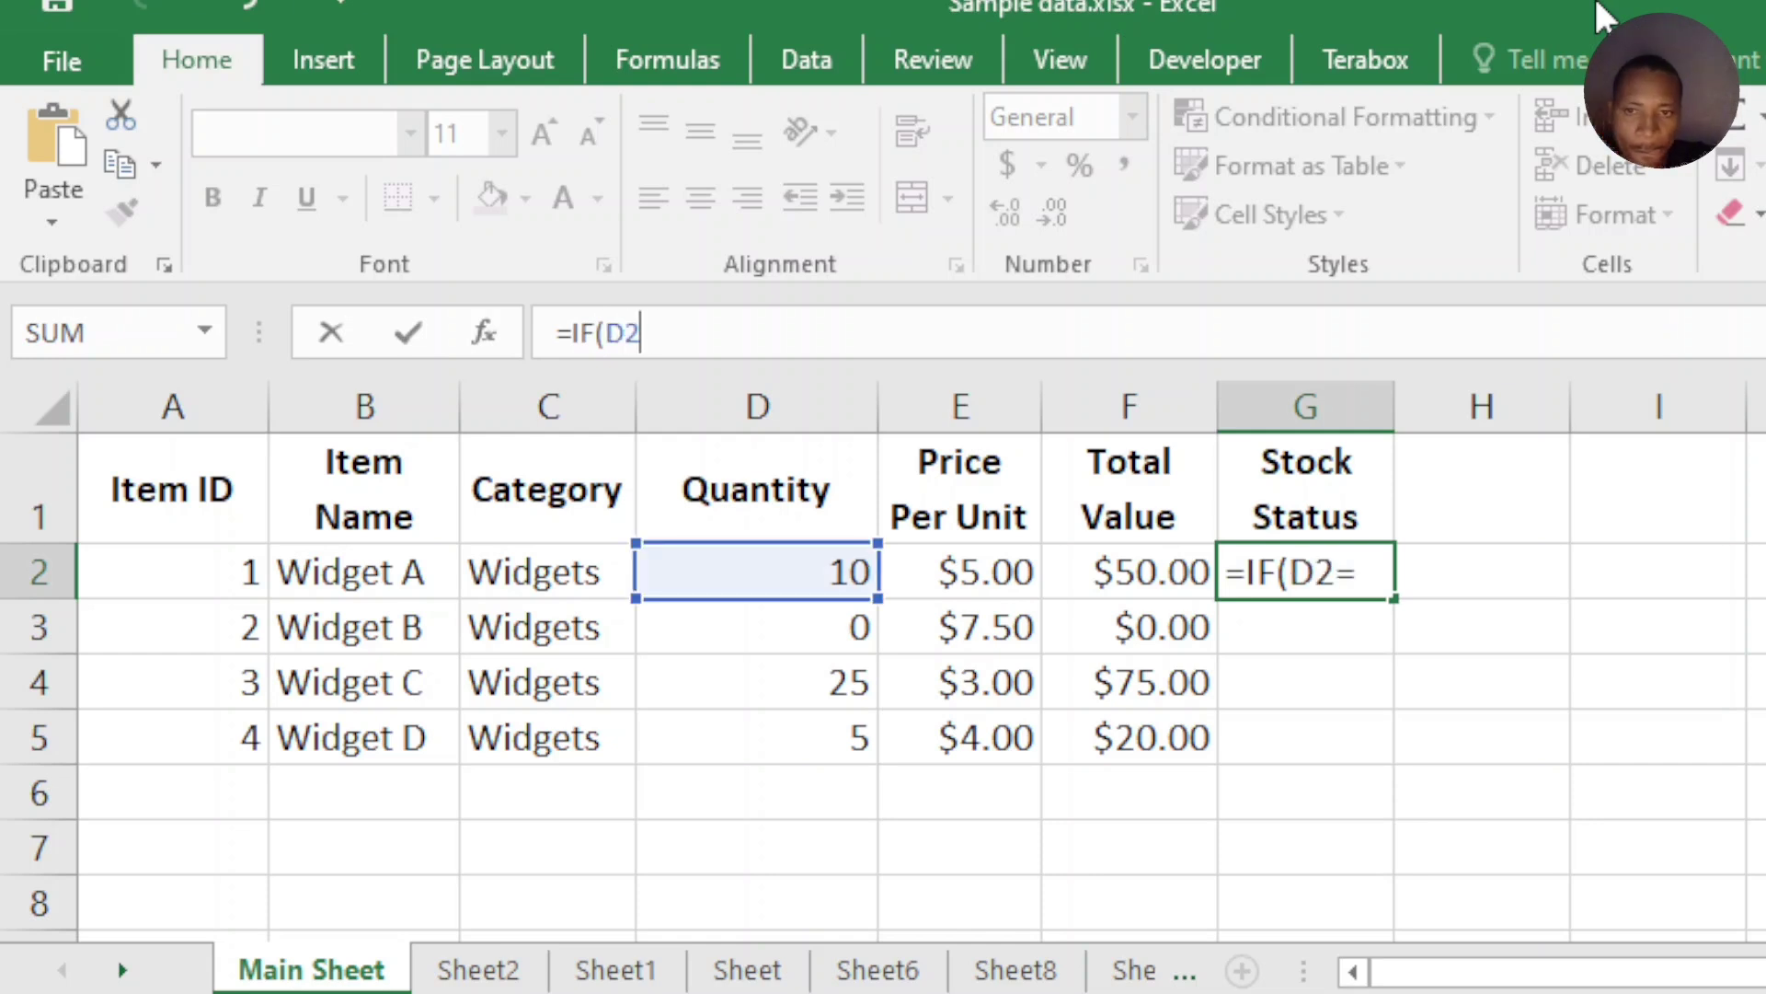
pyautogui.write('0,')
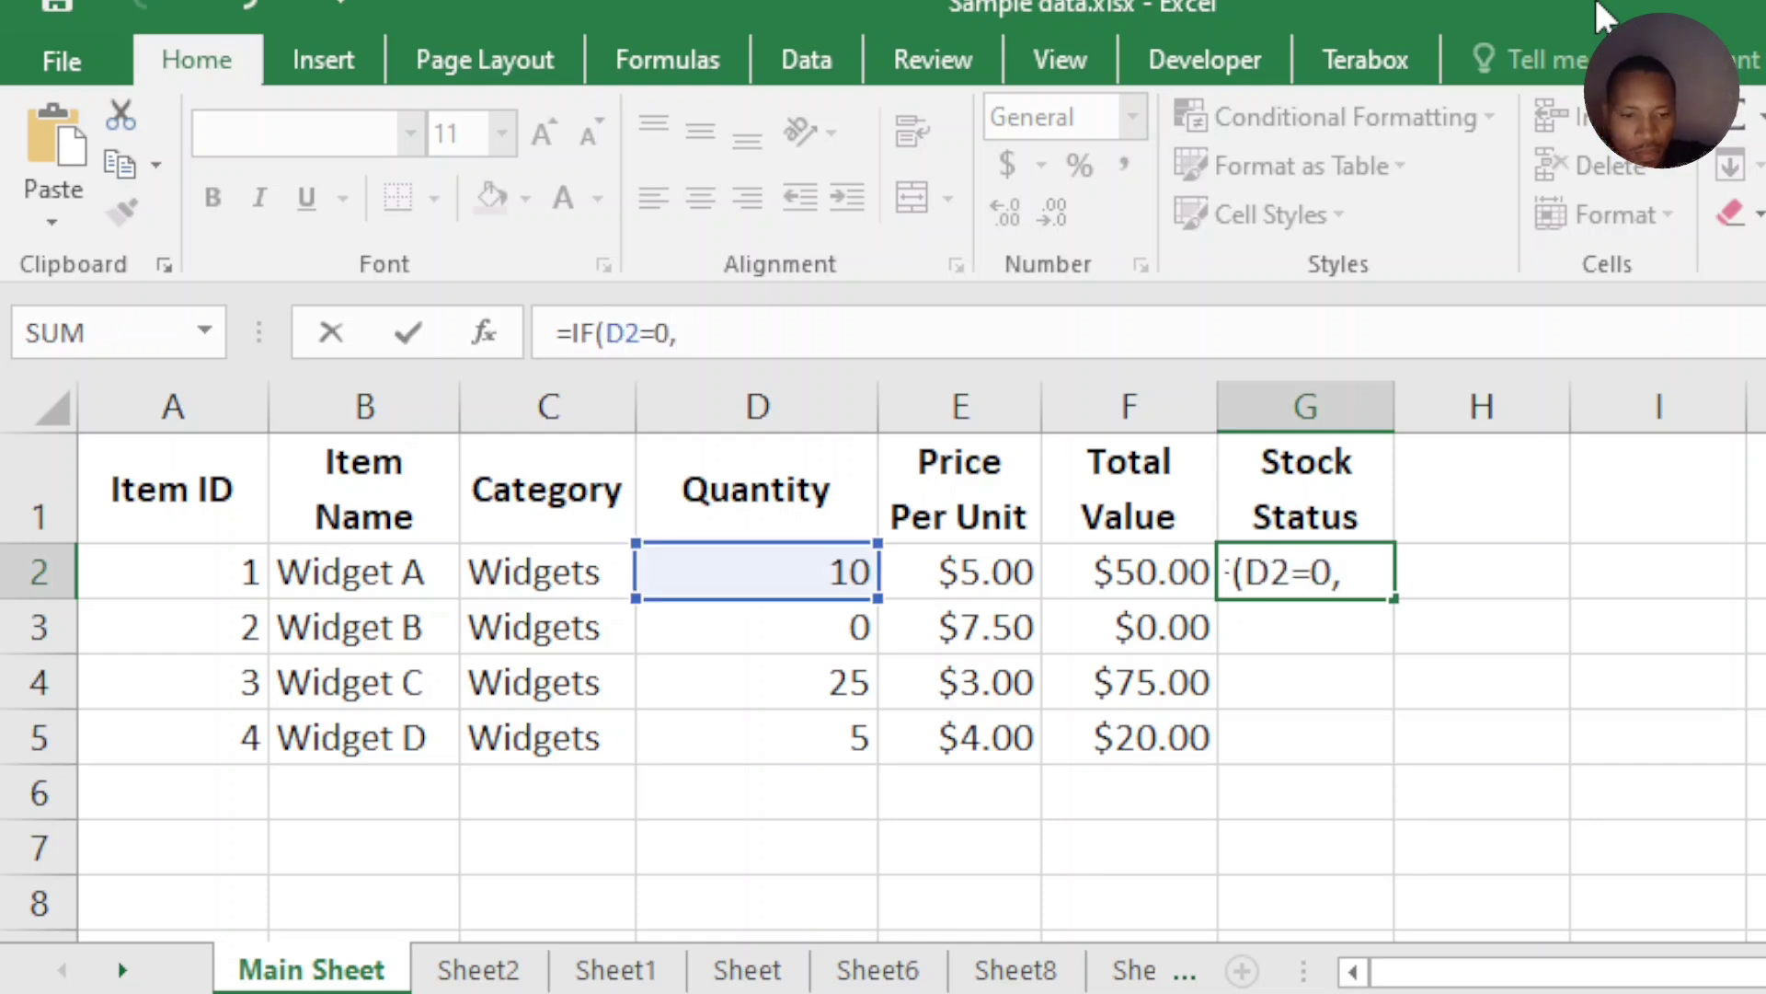
pyautogui.write(' "Out of')
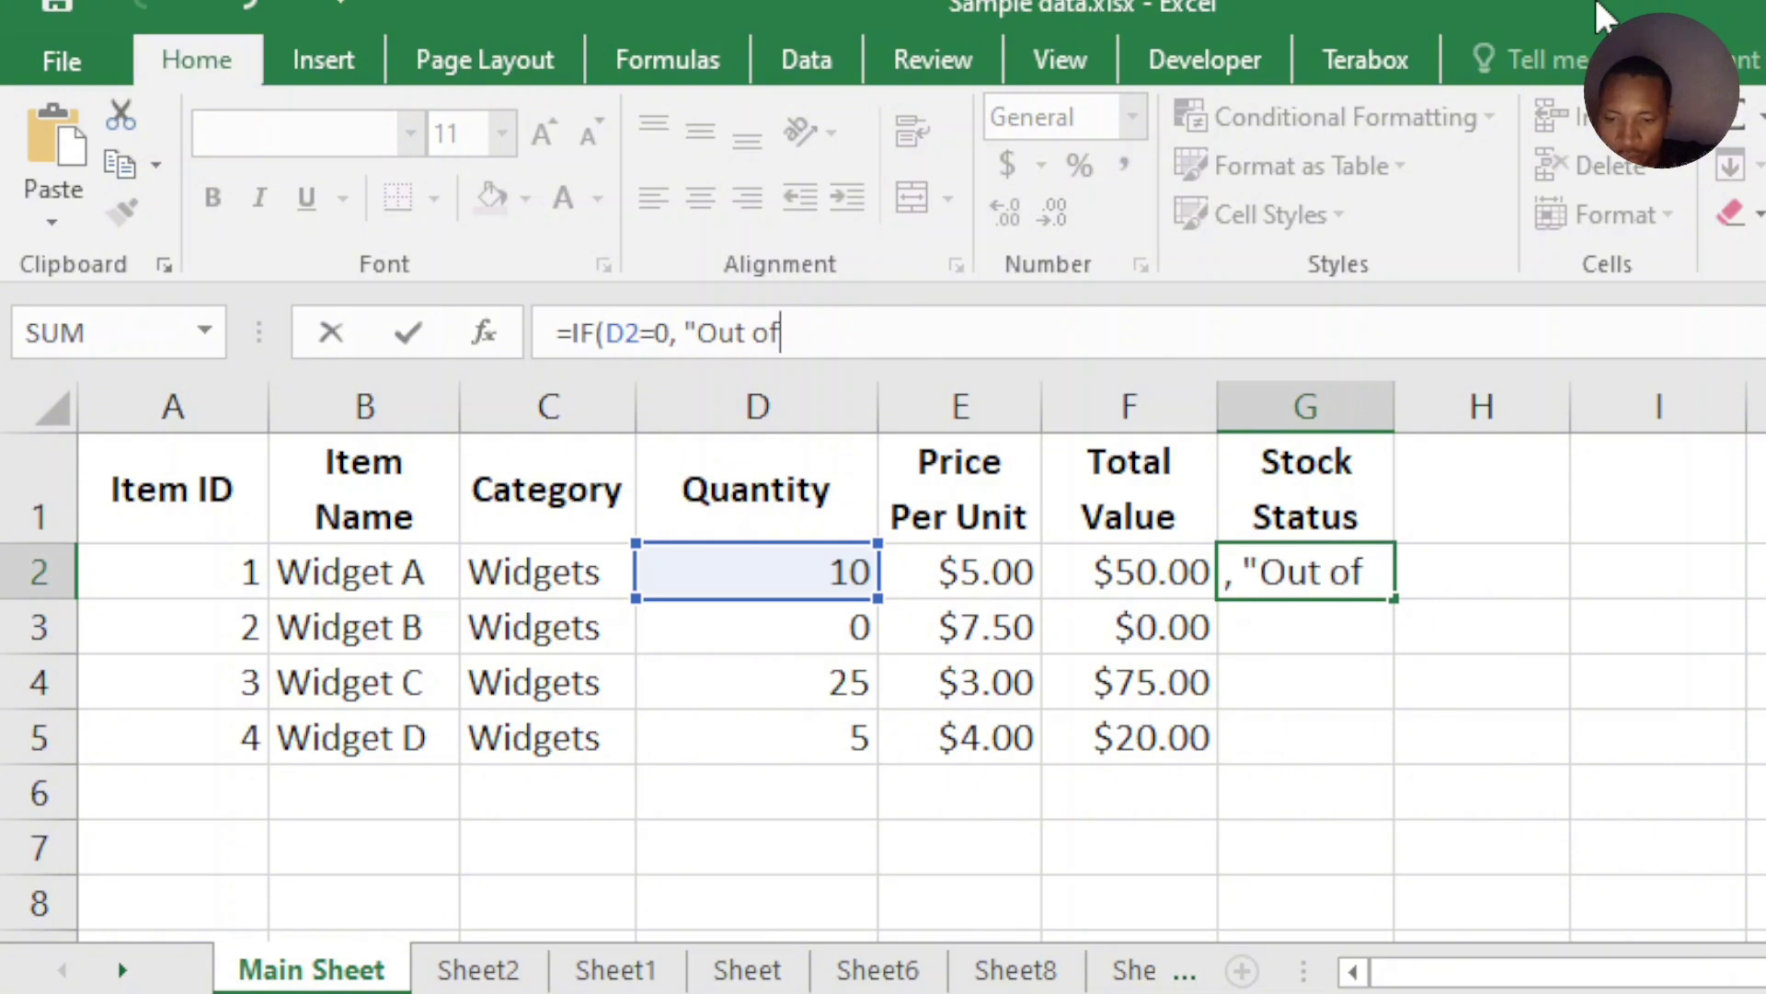
pyautogui.write(' stock",')
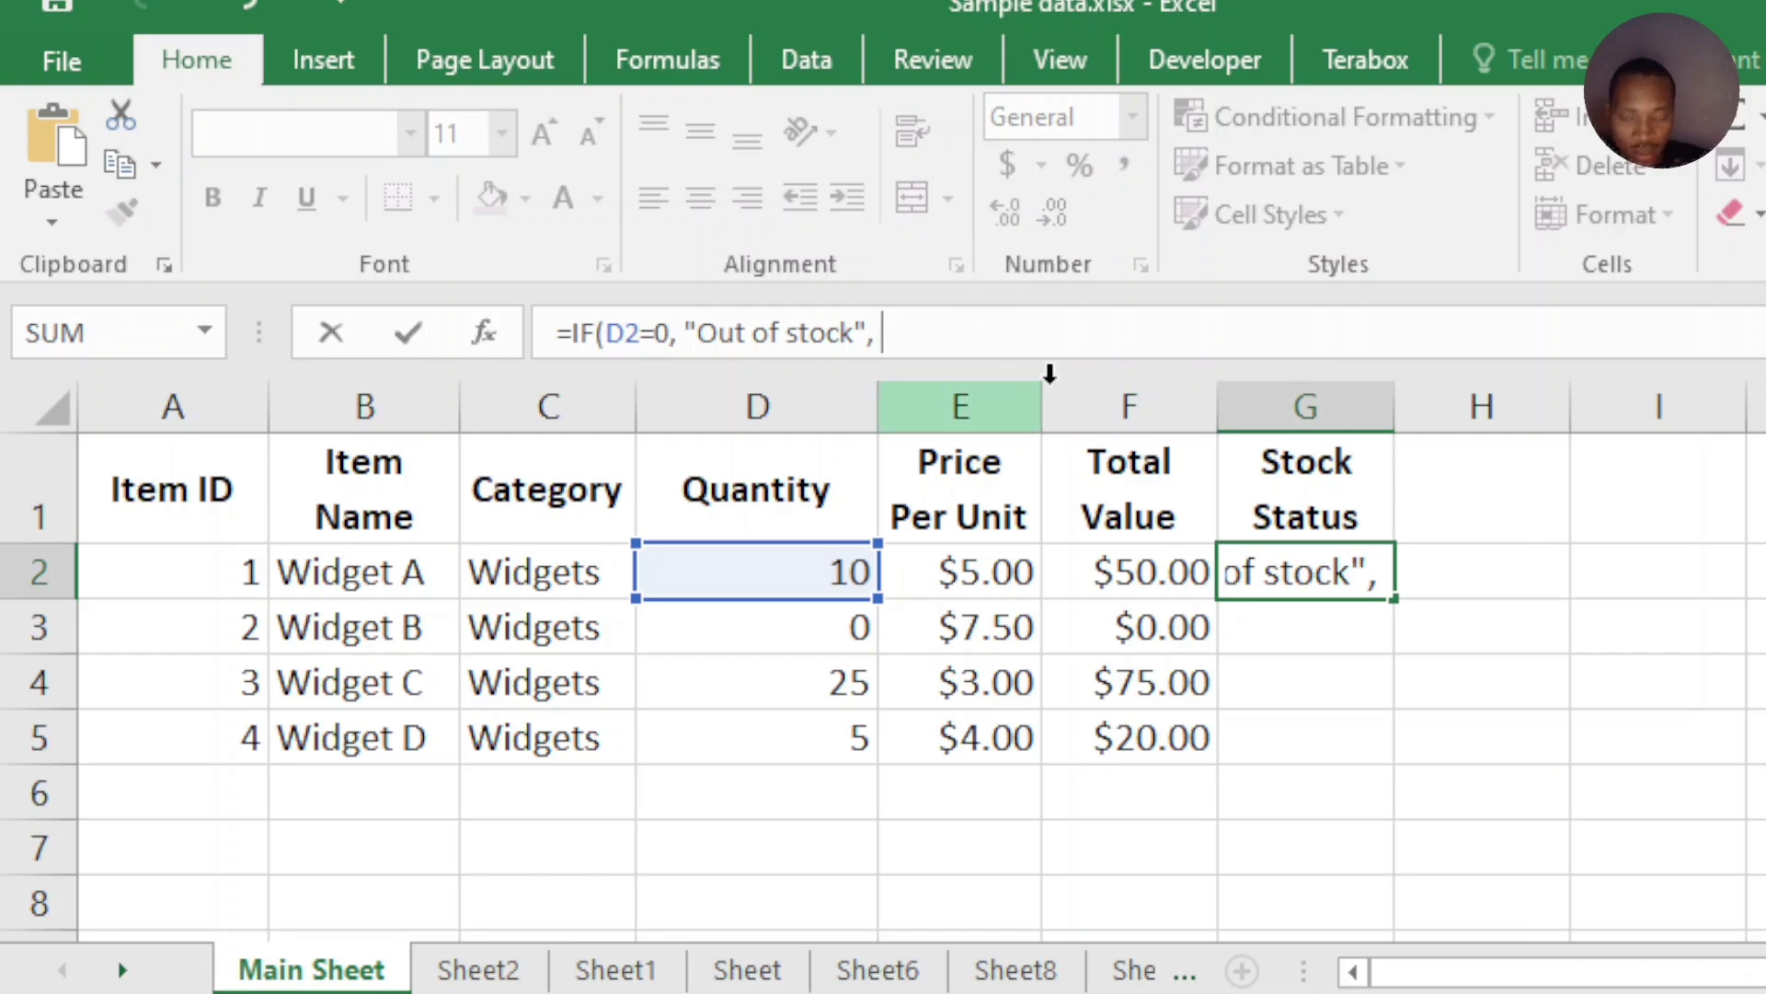
# Add a nested condition to the G2 formula, IF(D2<5, "Low Stock", for low quantities.
pyautogui.write('IF()')
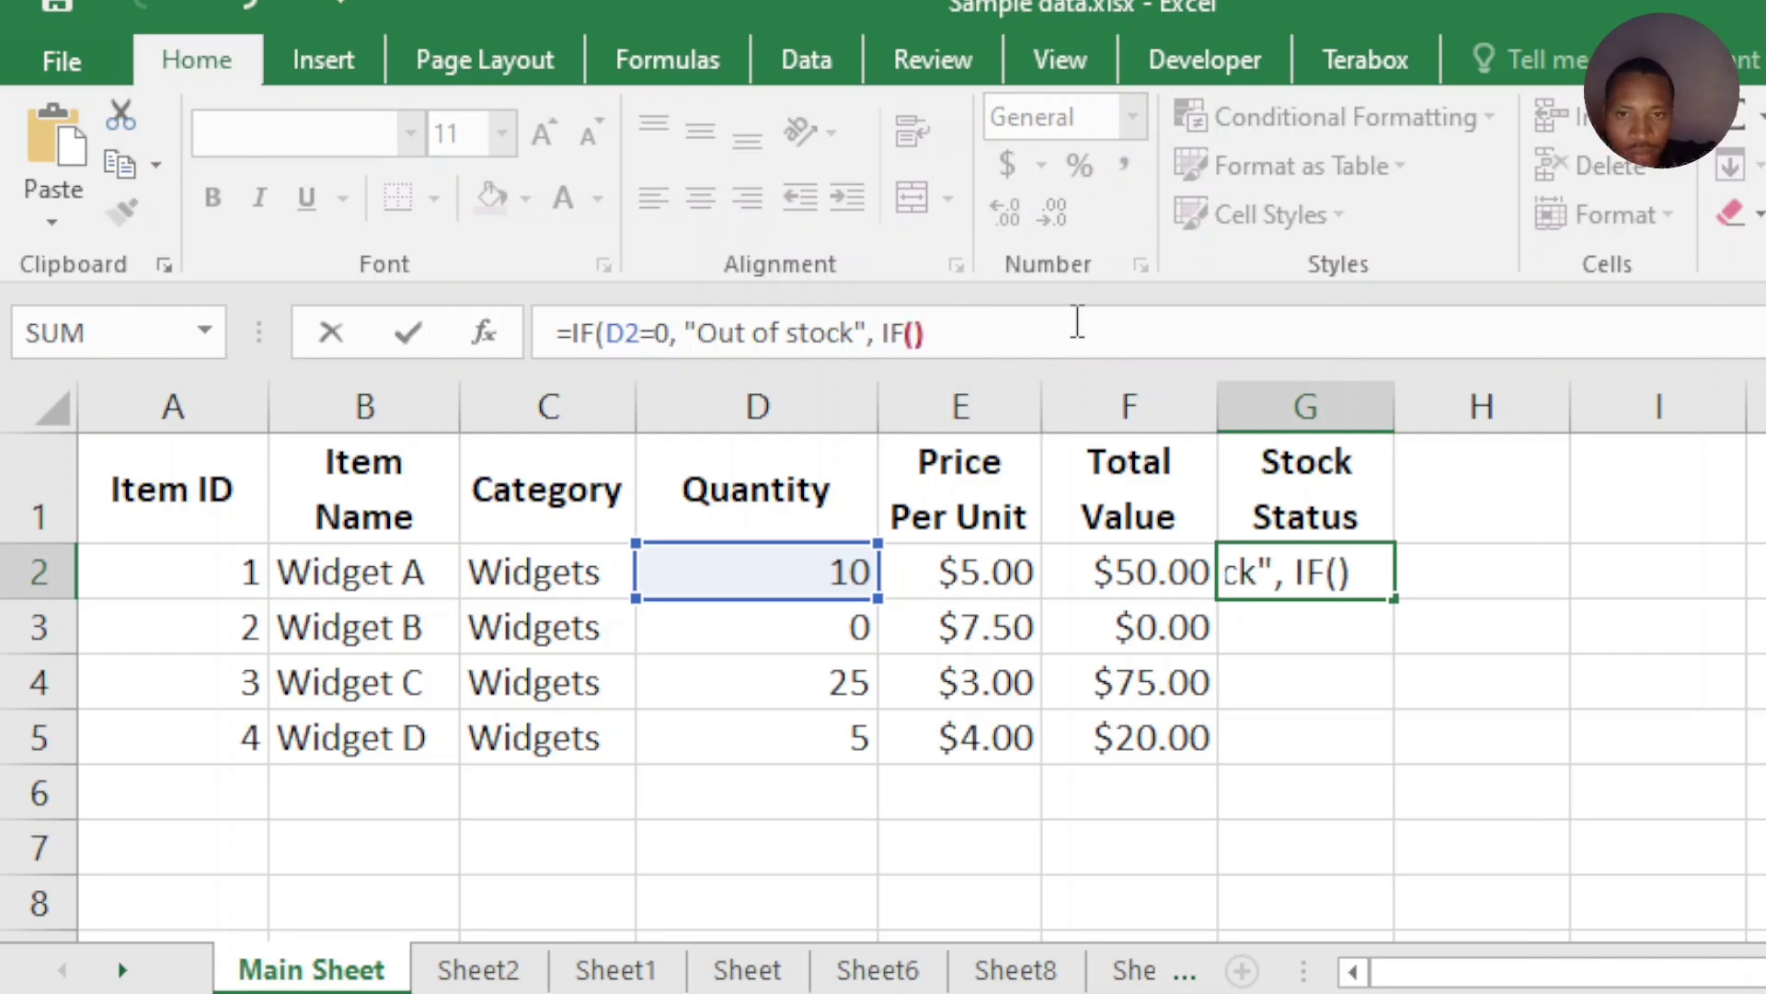
pyautogui.press('BackSpace')
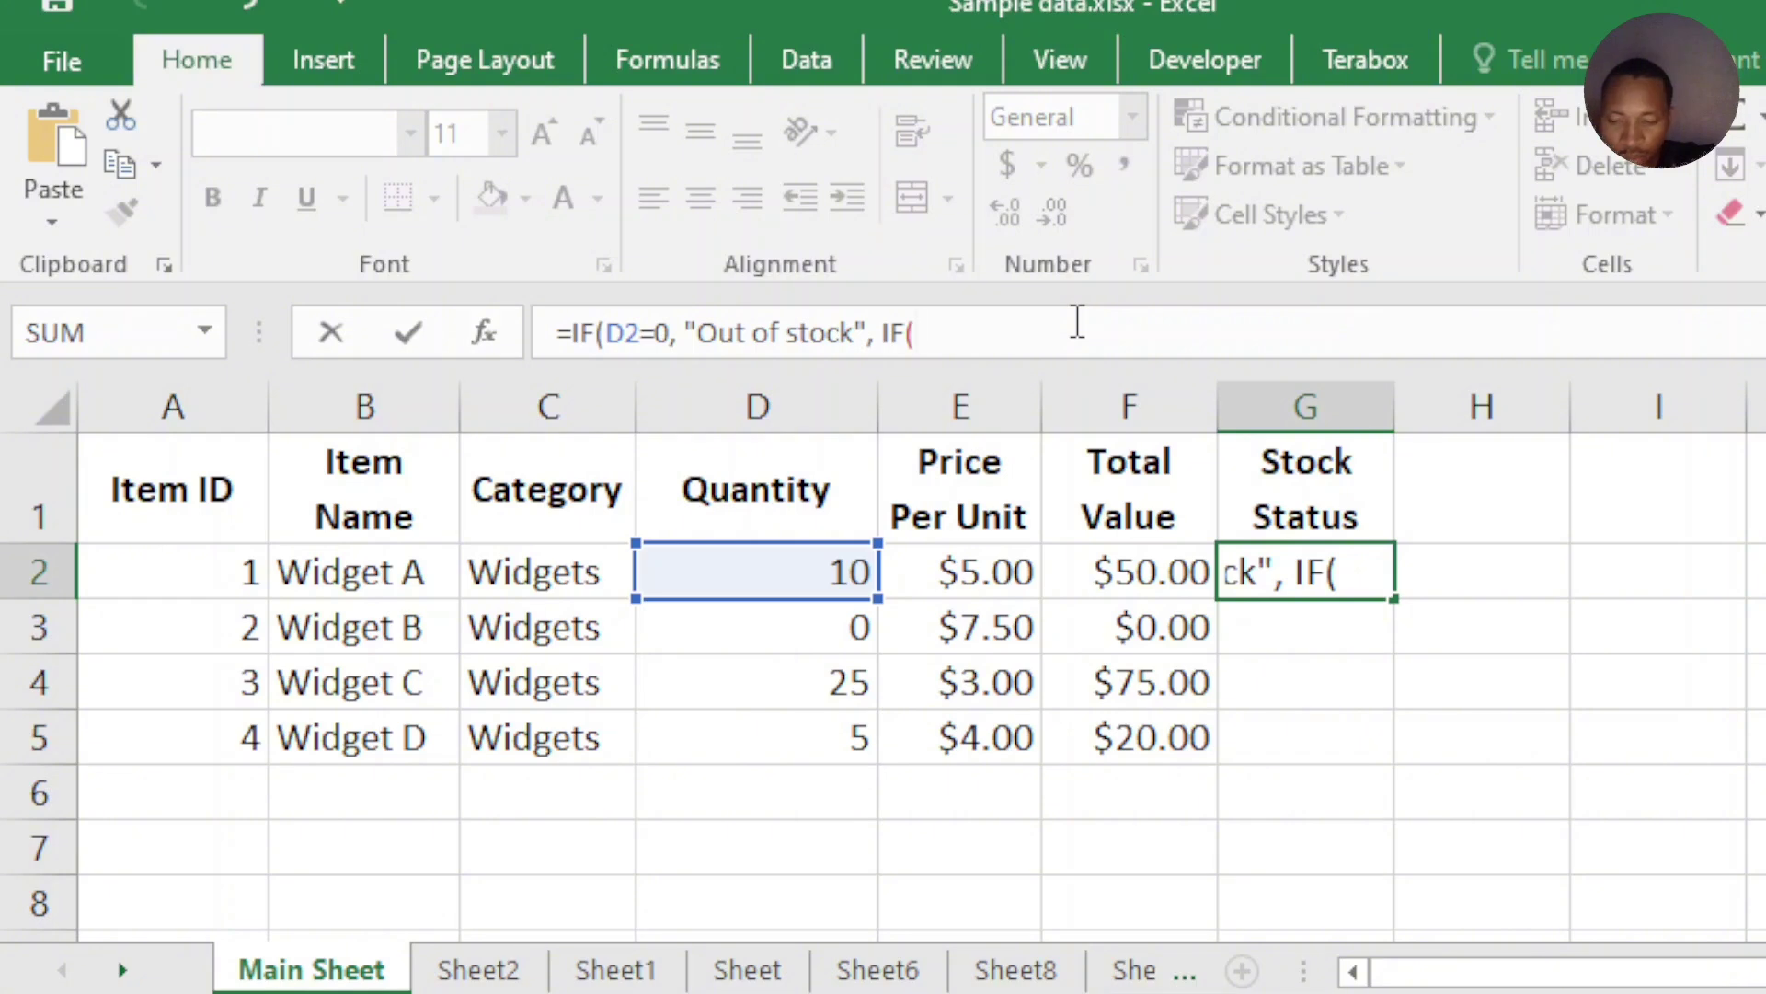
pyautogui.write('D2<5')
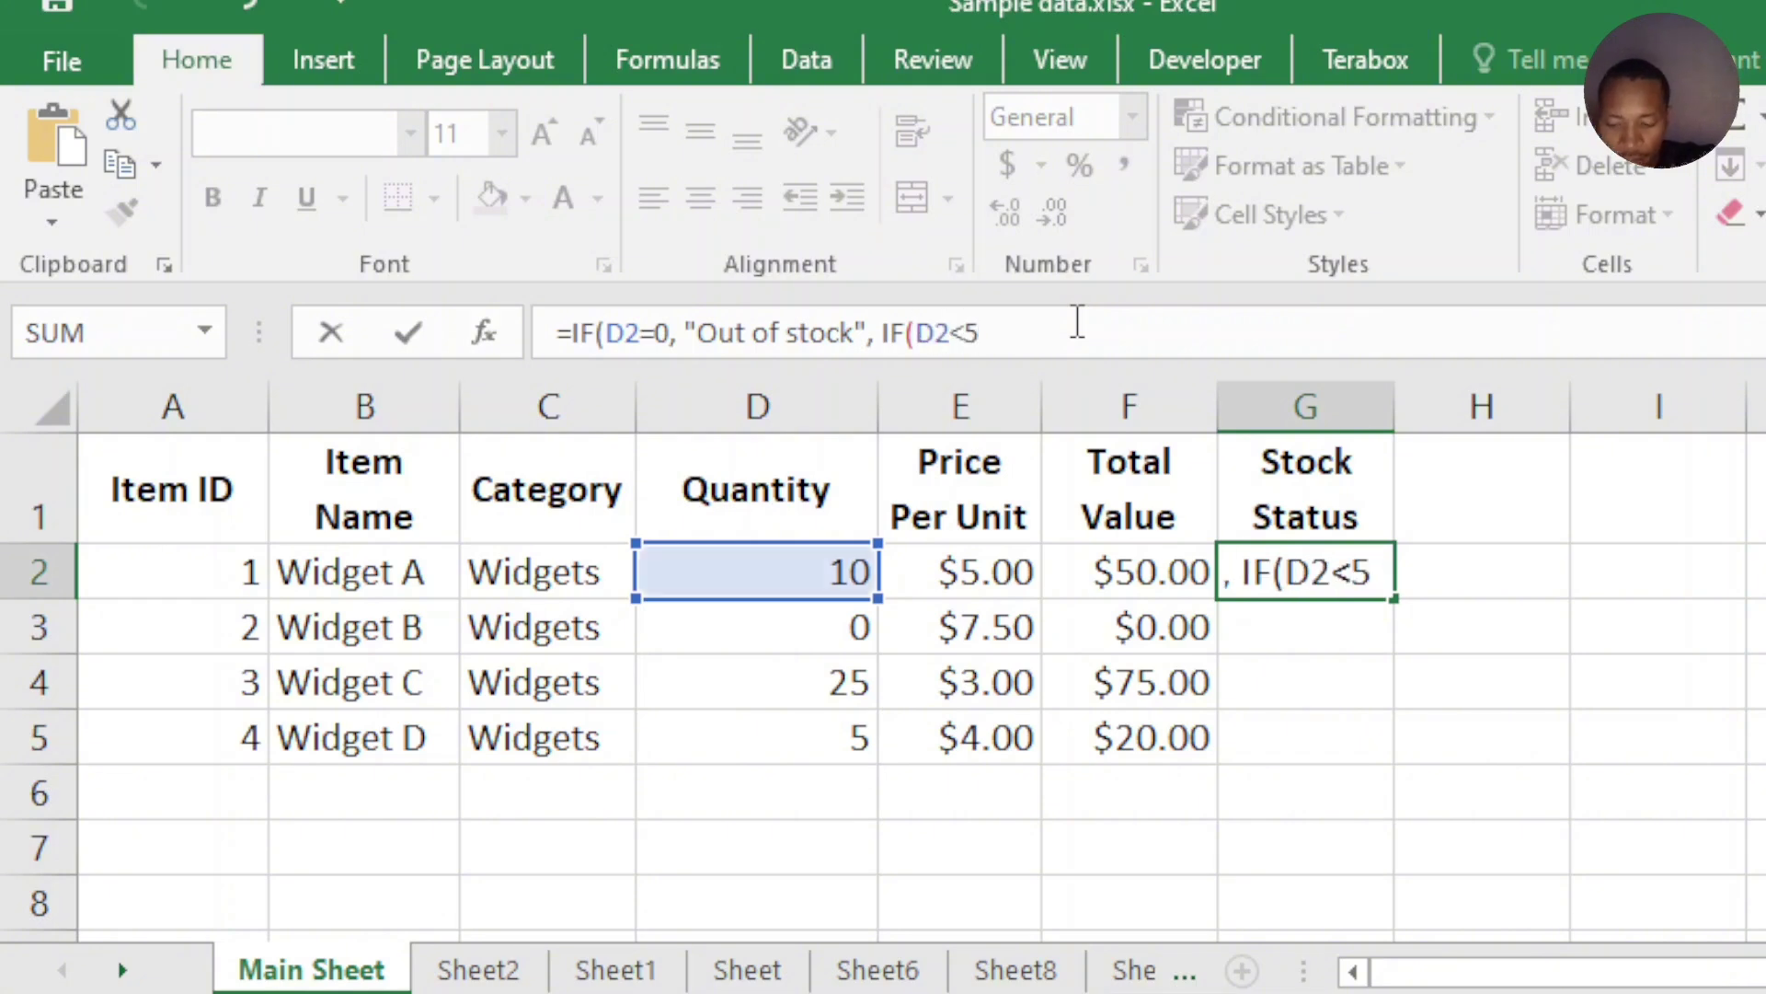
pyautogui.write(', ""')
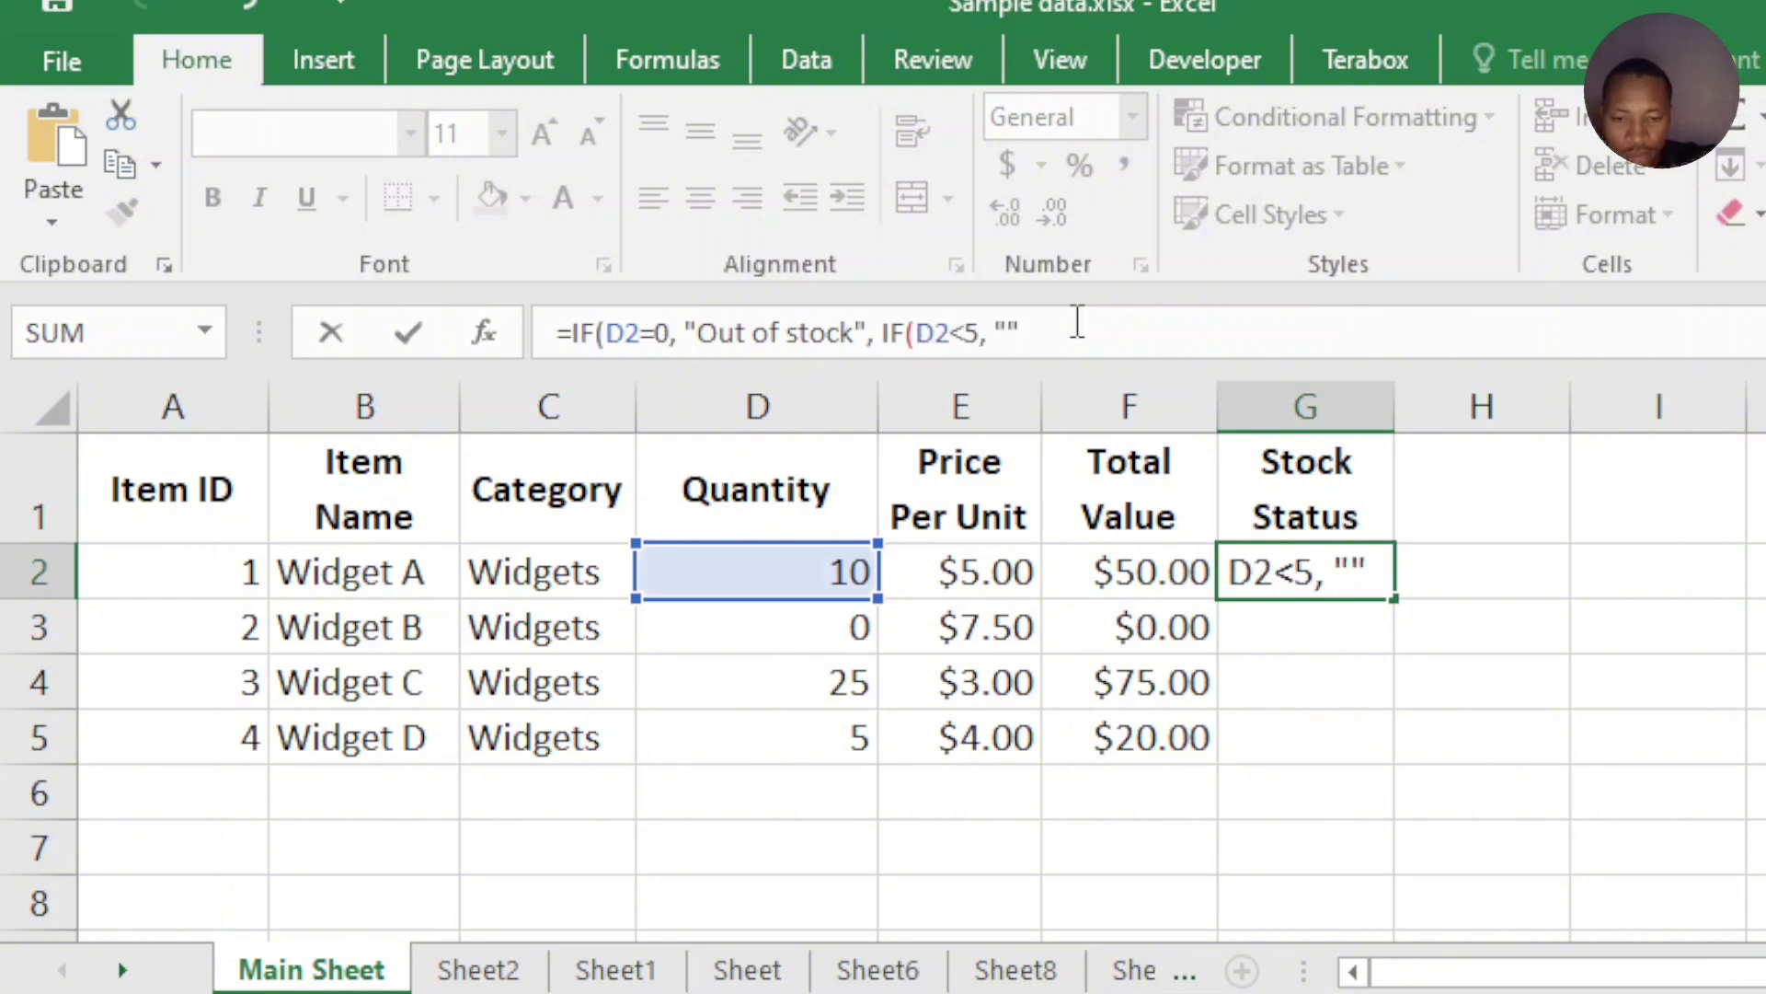
pyautogui.press('Left')
pyautogui.write('Low Stock')
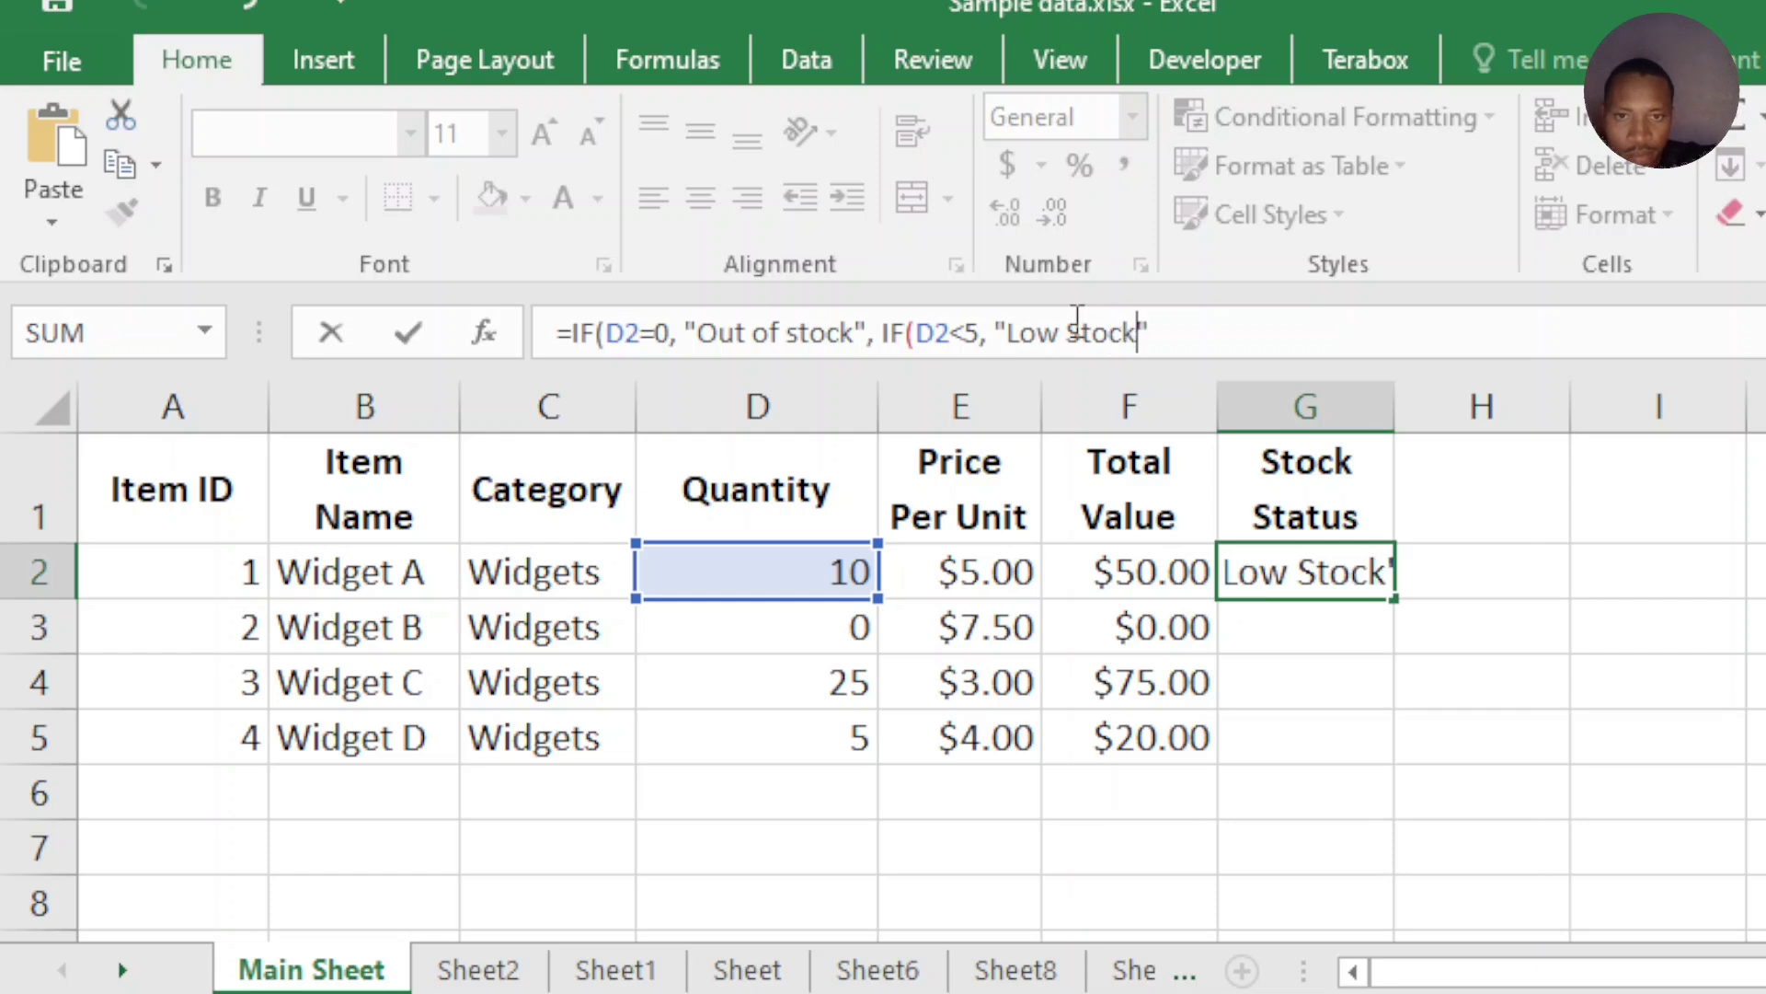
pyautogui.press('Right')
pyautogui.write(',')
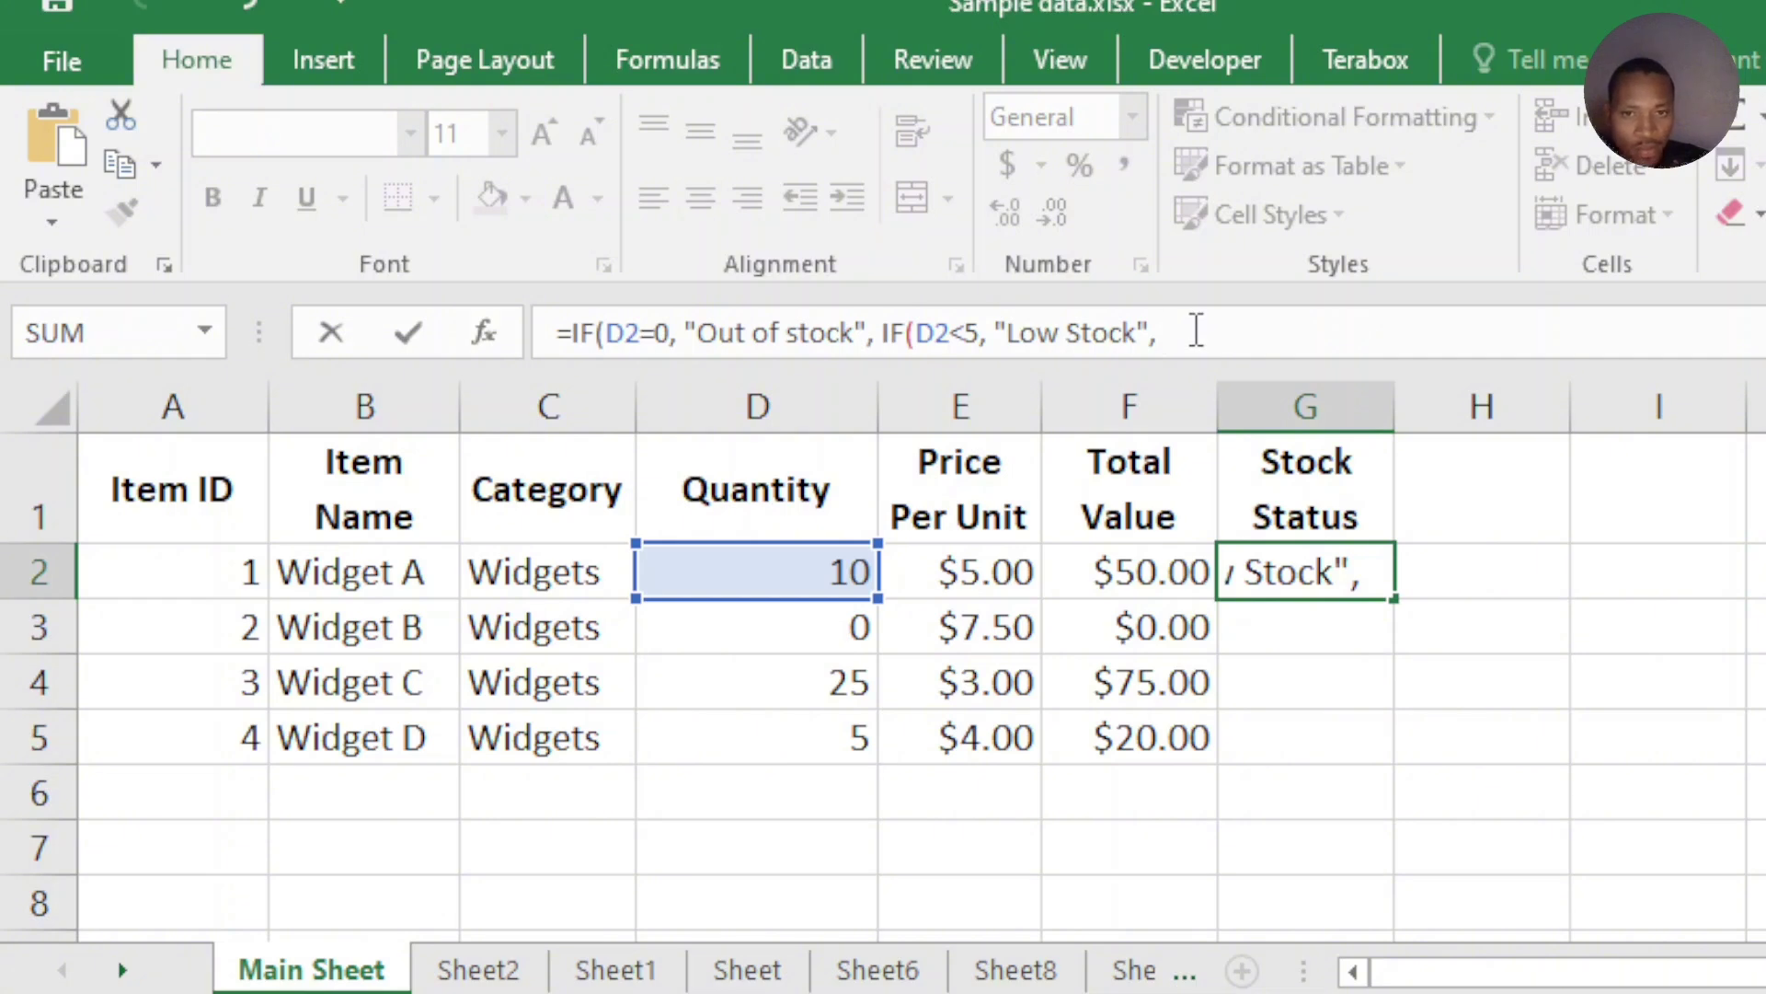
# Complete the G2 formula as =IF(D2=0, "Out of Stock", IF(D2<5, "Low Stock", IF(D2<=10, "In Stock", "Plenty"))) and commit it.
pyautogui.write('IF(D')
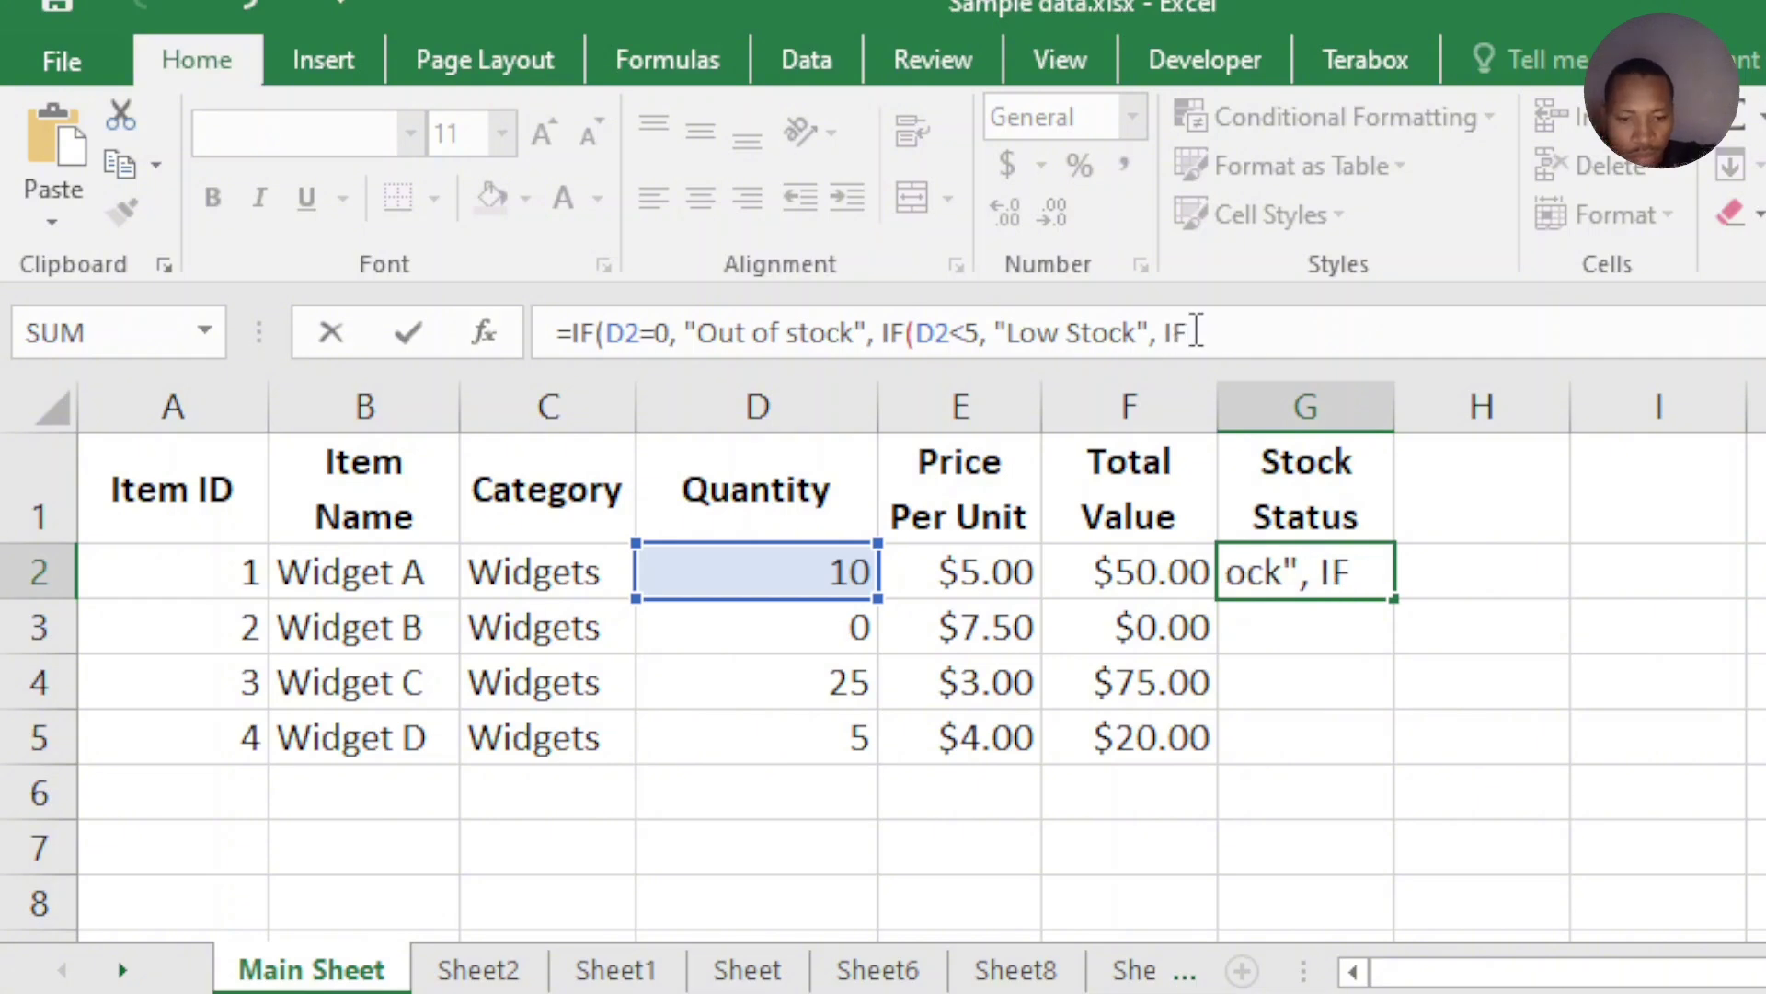
pyautogui.write('2')
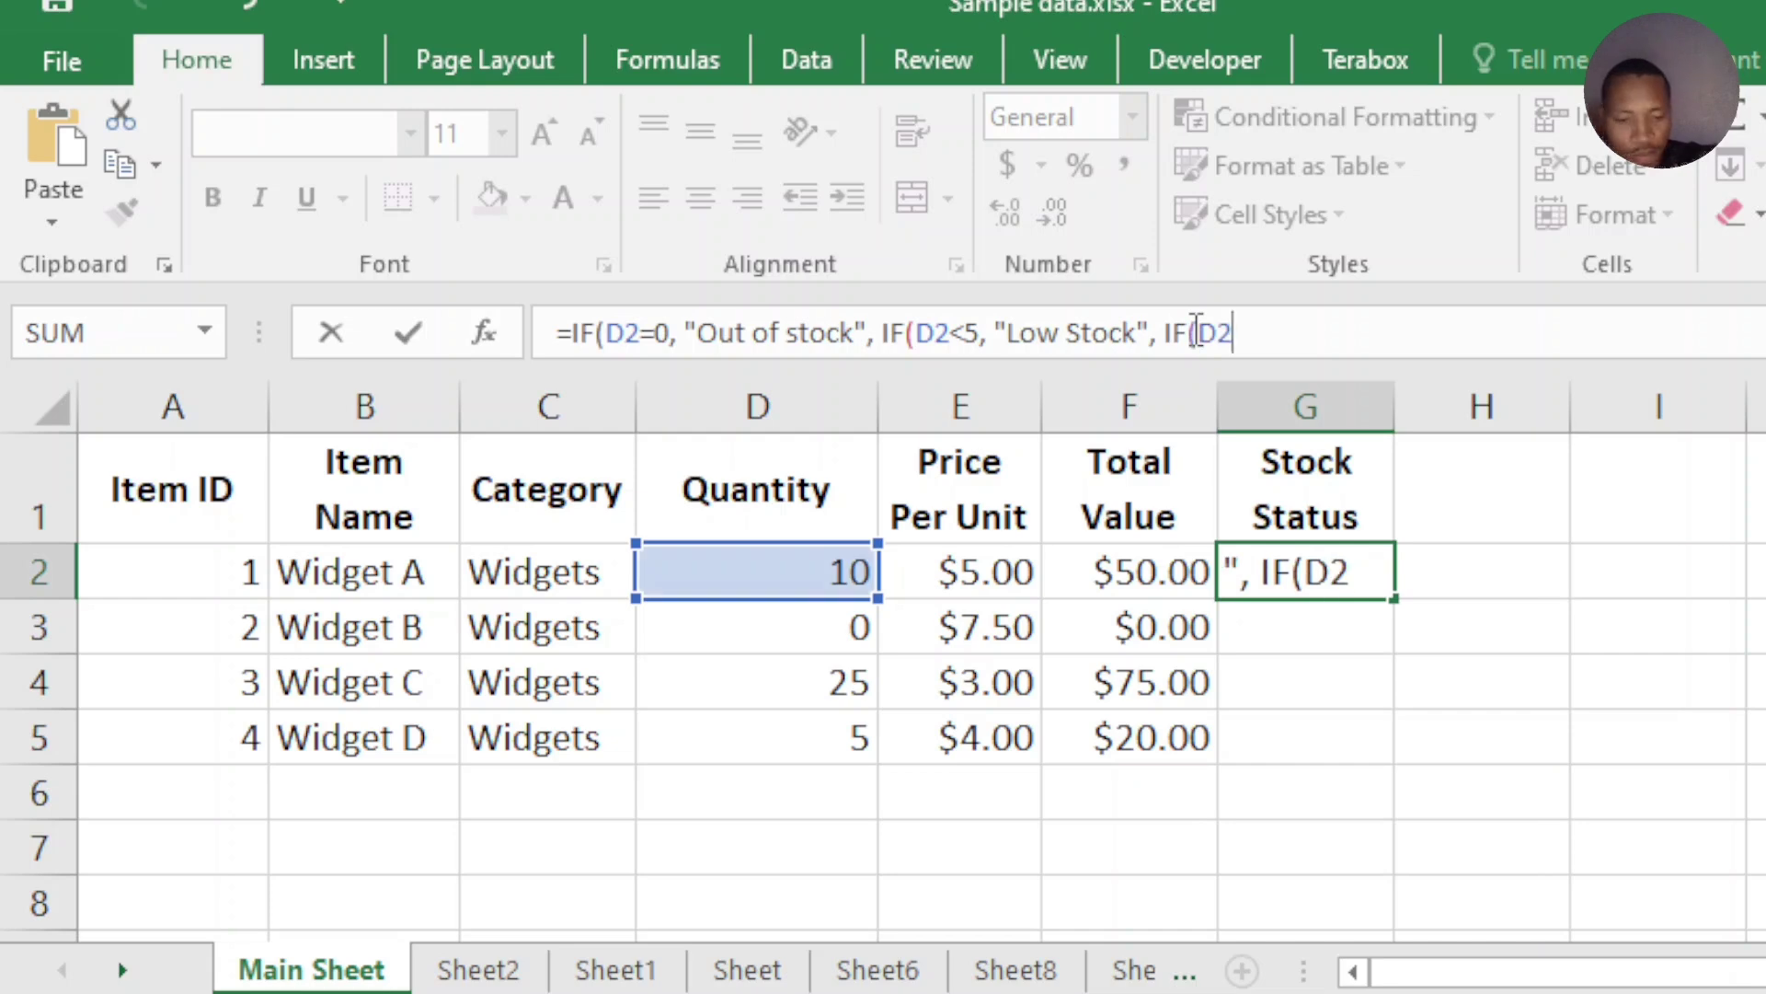
pyautogui.write('<=10')
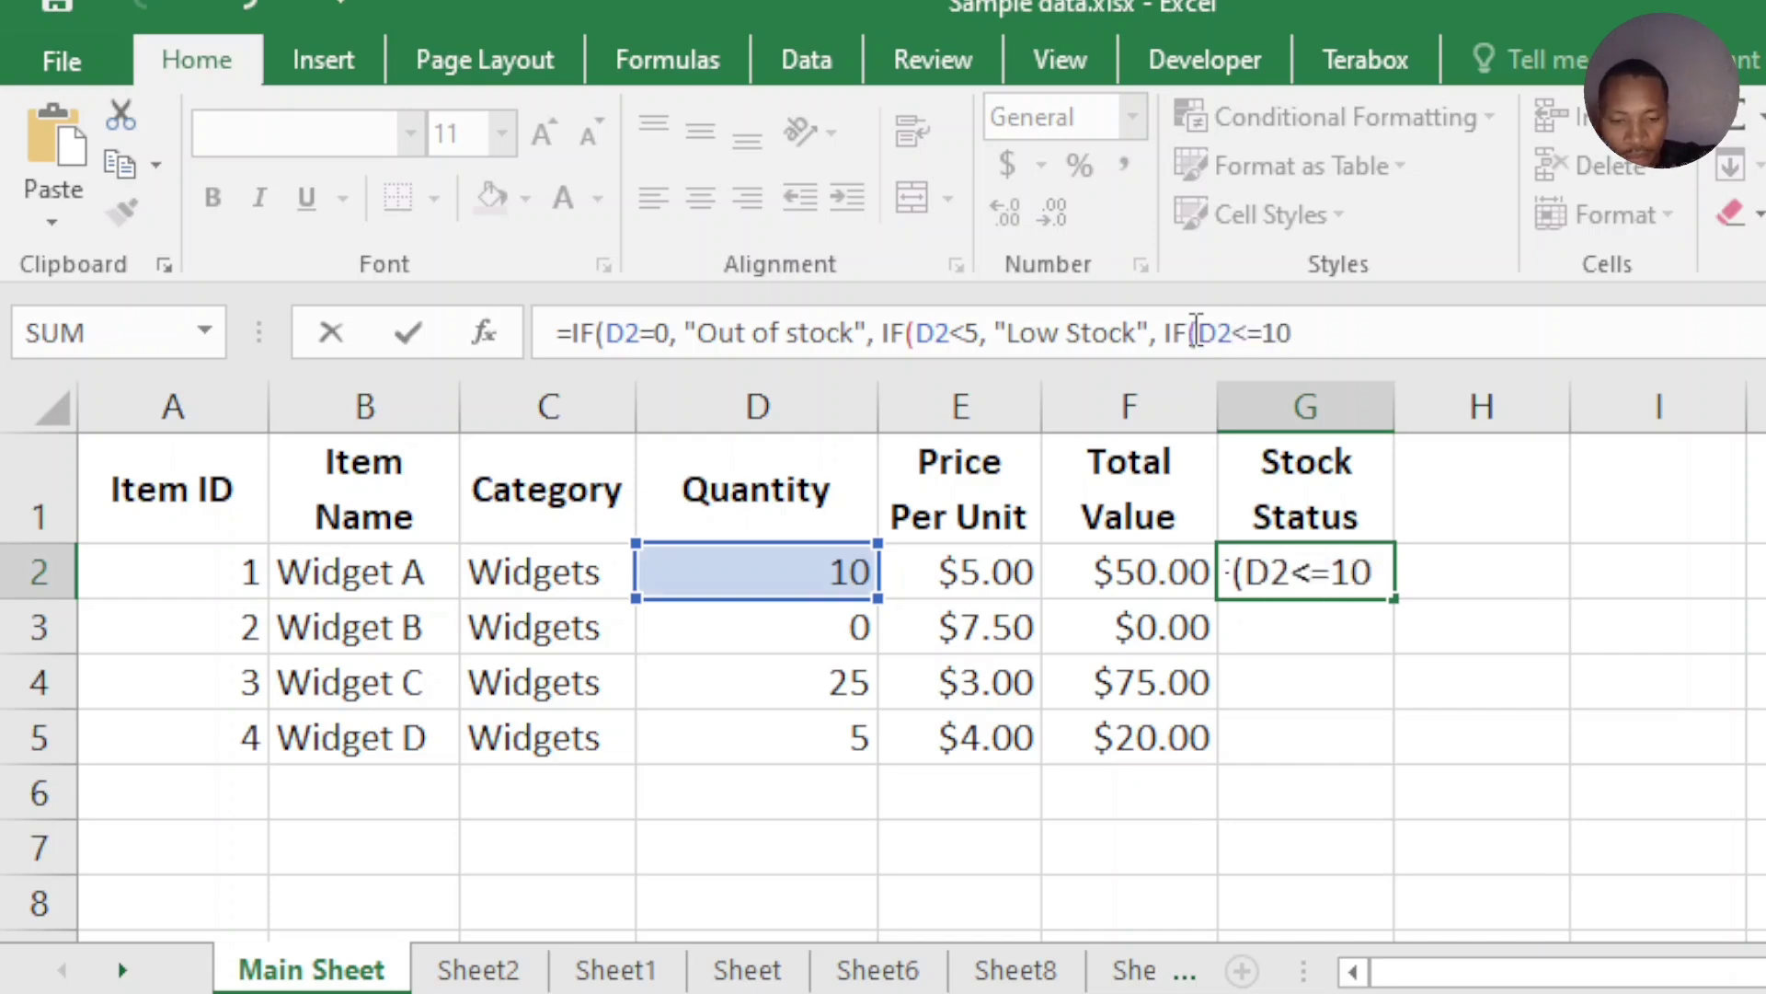
pyautogui.write('. "In St')
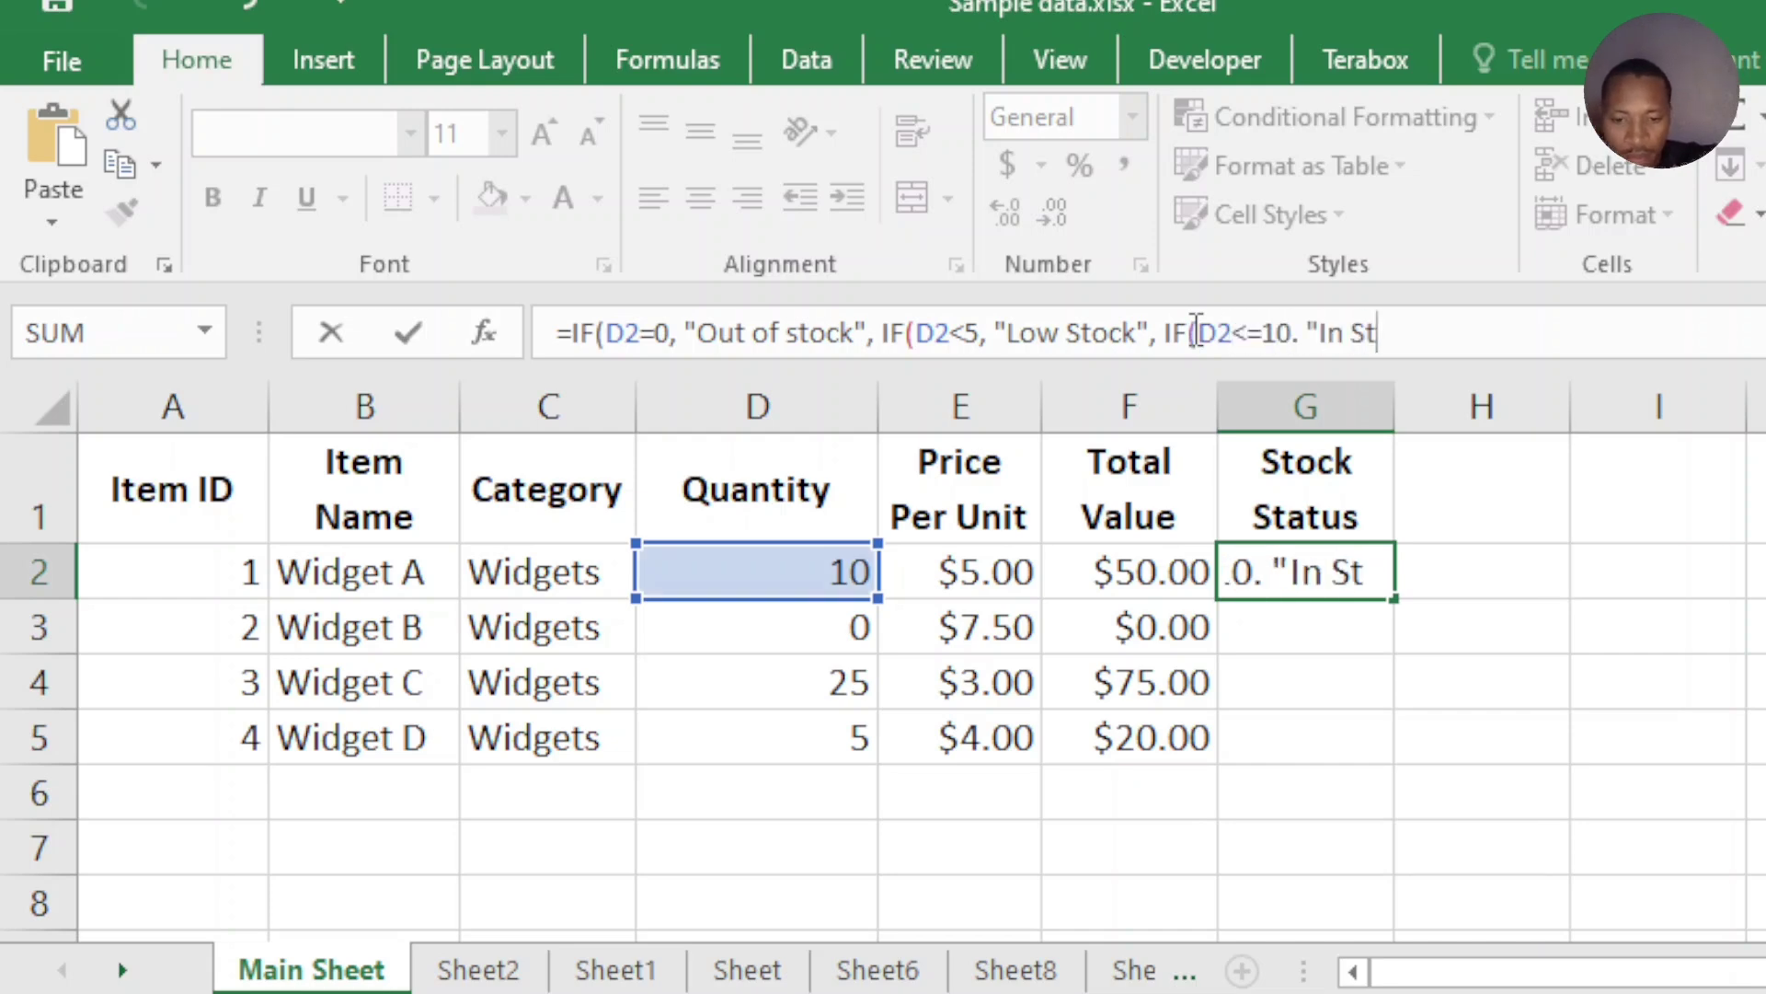
pyautogui.write('ock", "Ple')
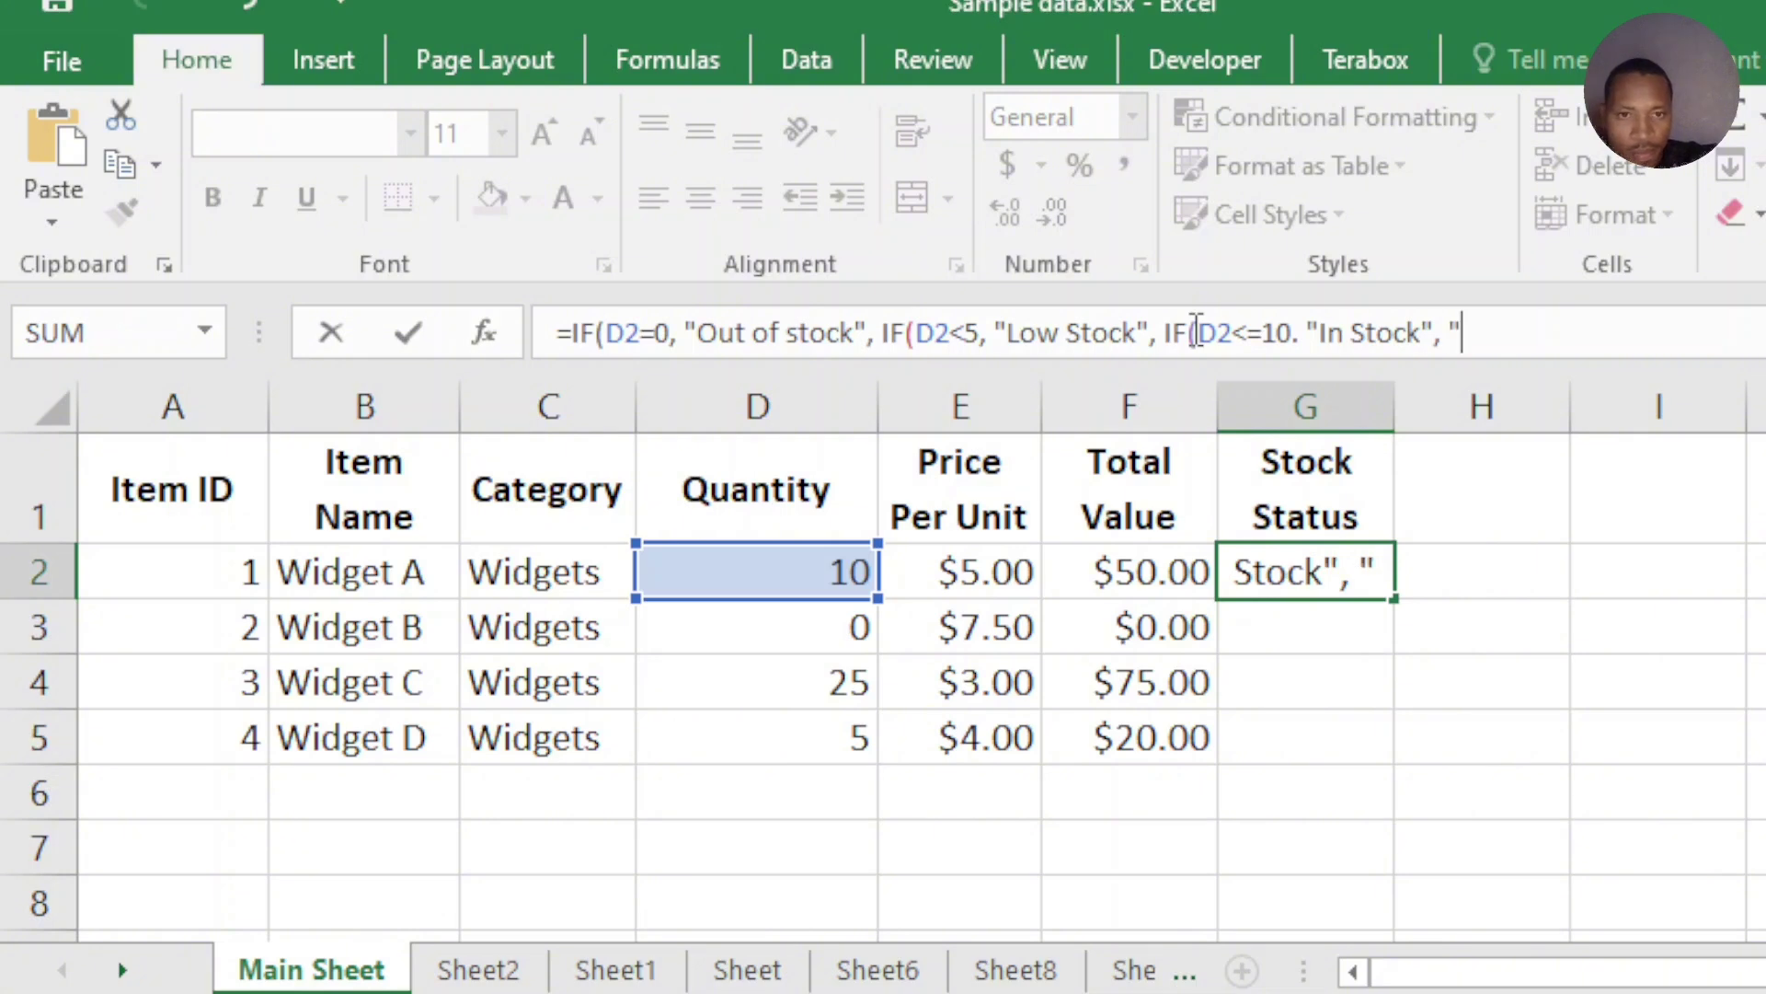
pyautogui.write('nty"')
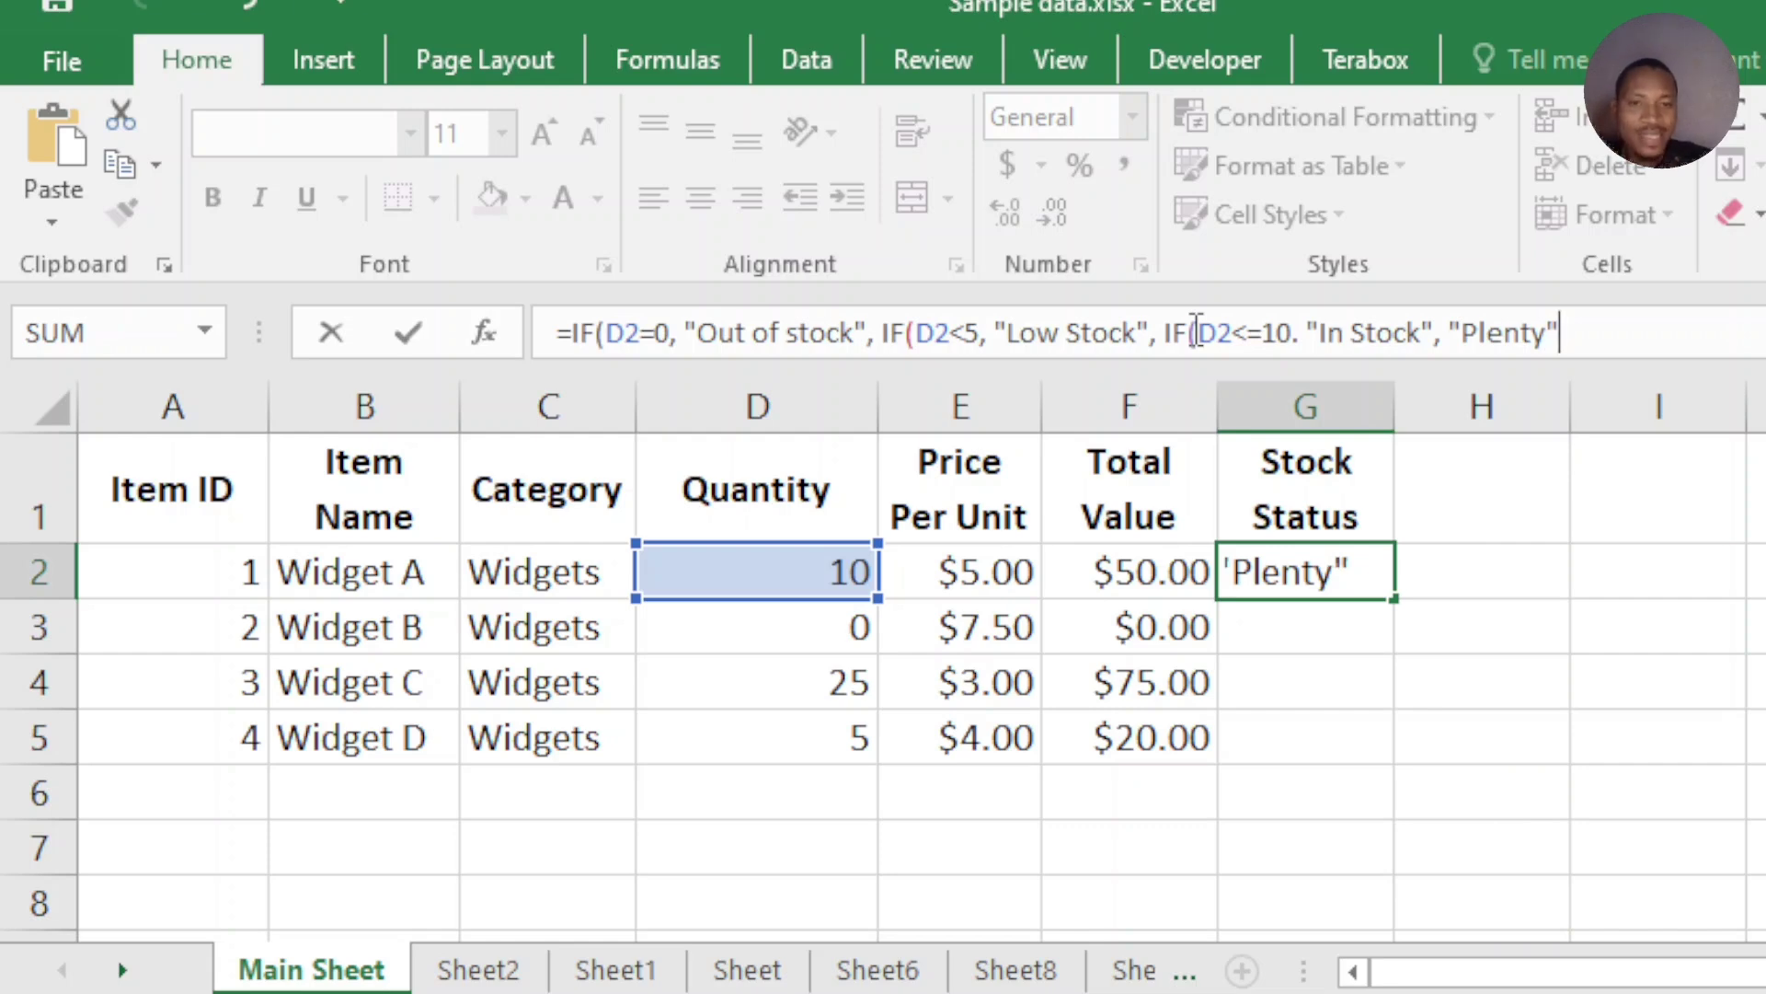
pyautogui.doubleClick(1470, 330)
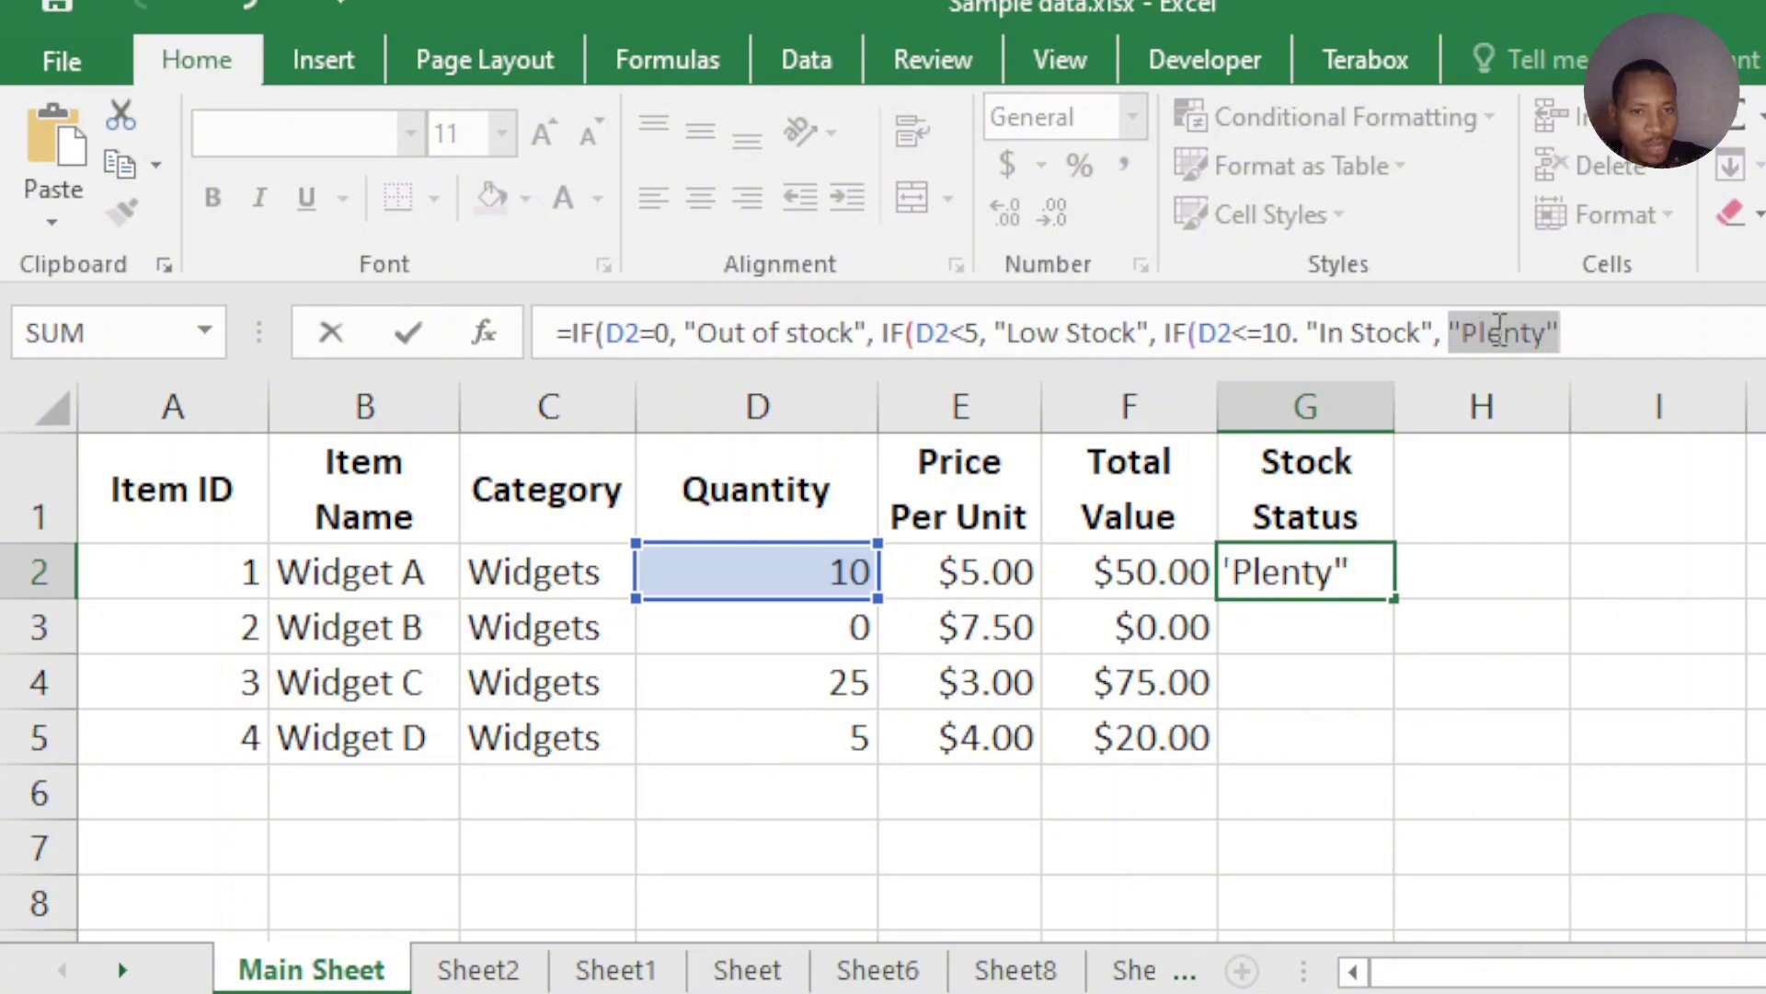
pyautogui.click(1587, 333)
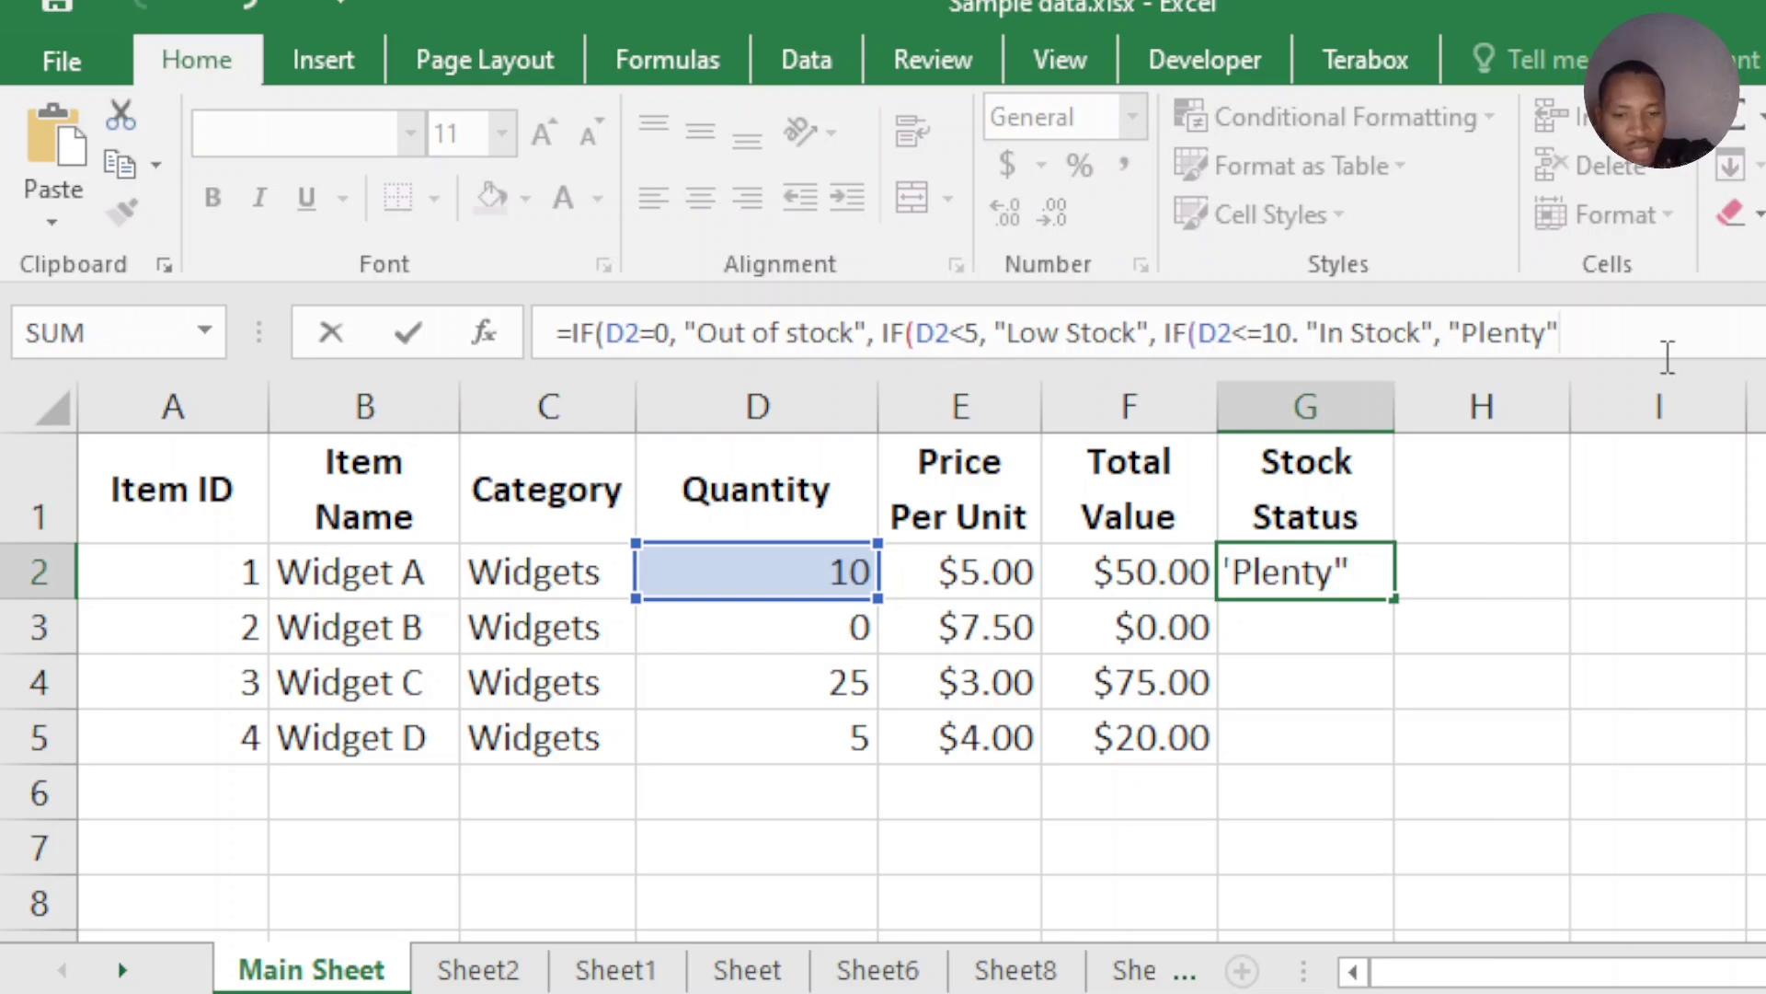
pyautogui.write(')))')
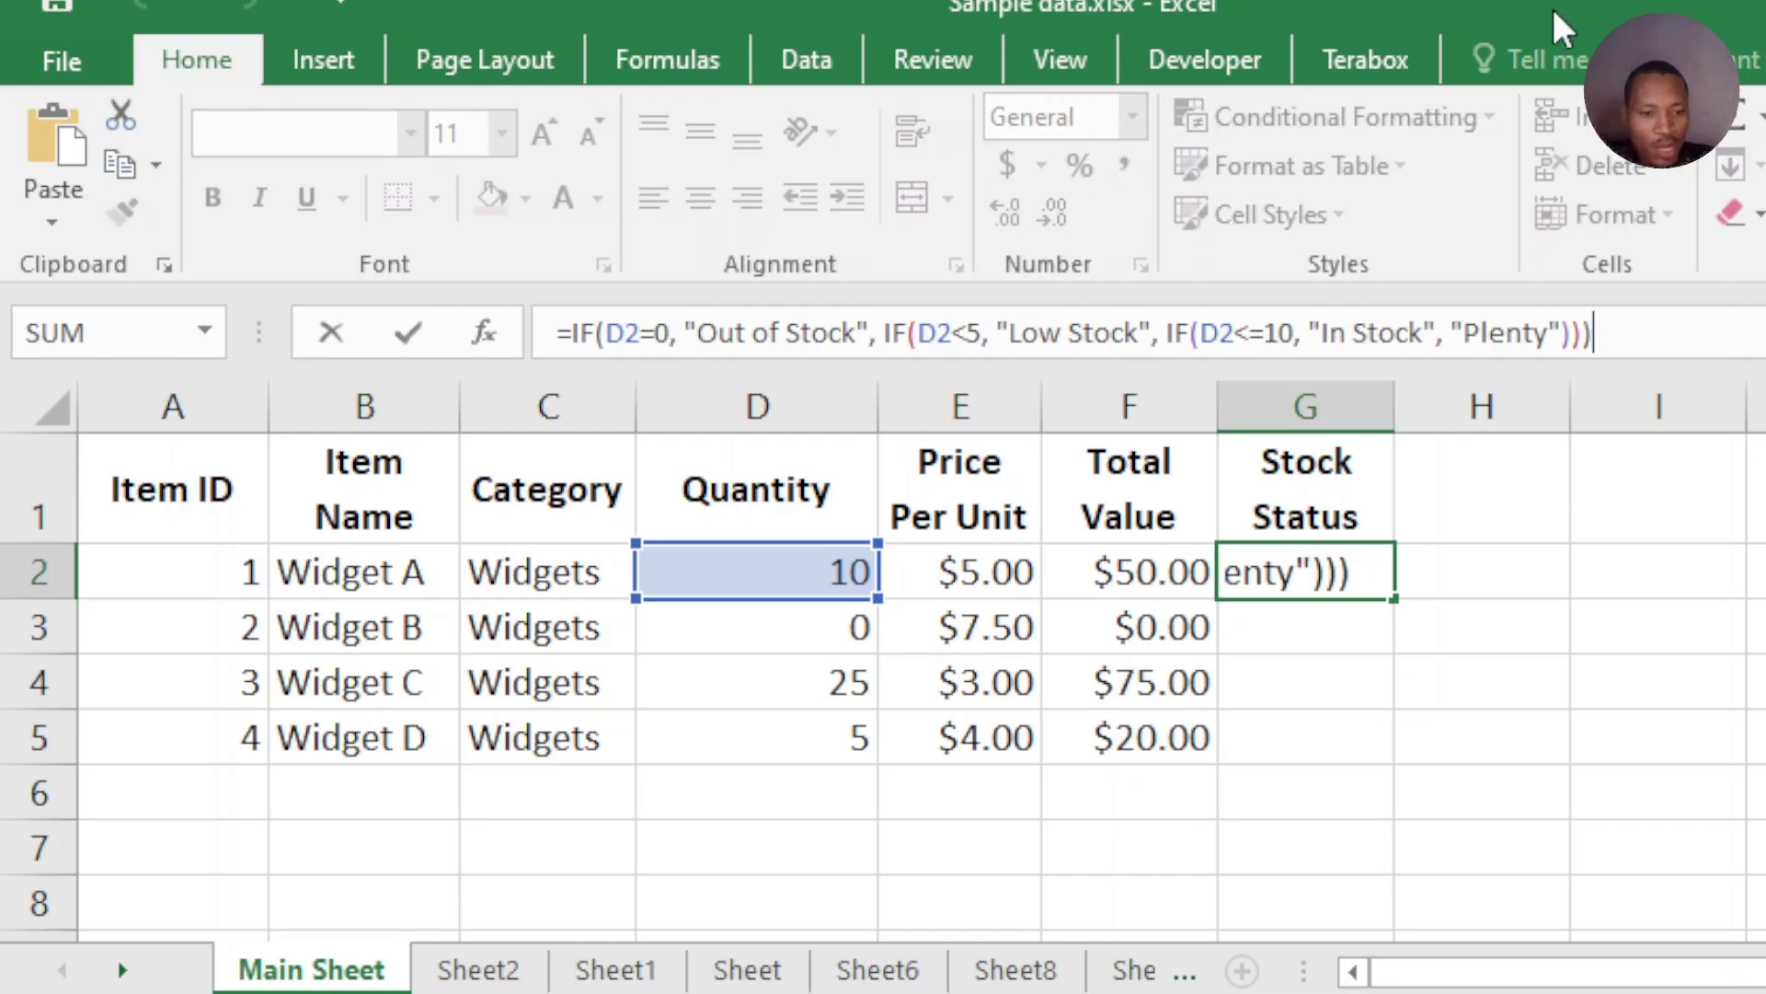
pyautogui.press('Return')
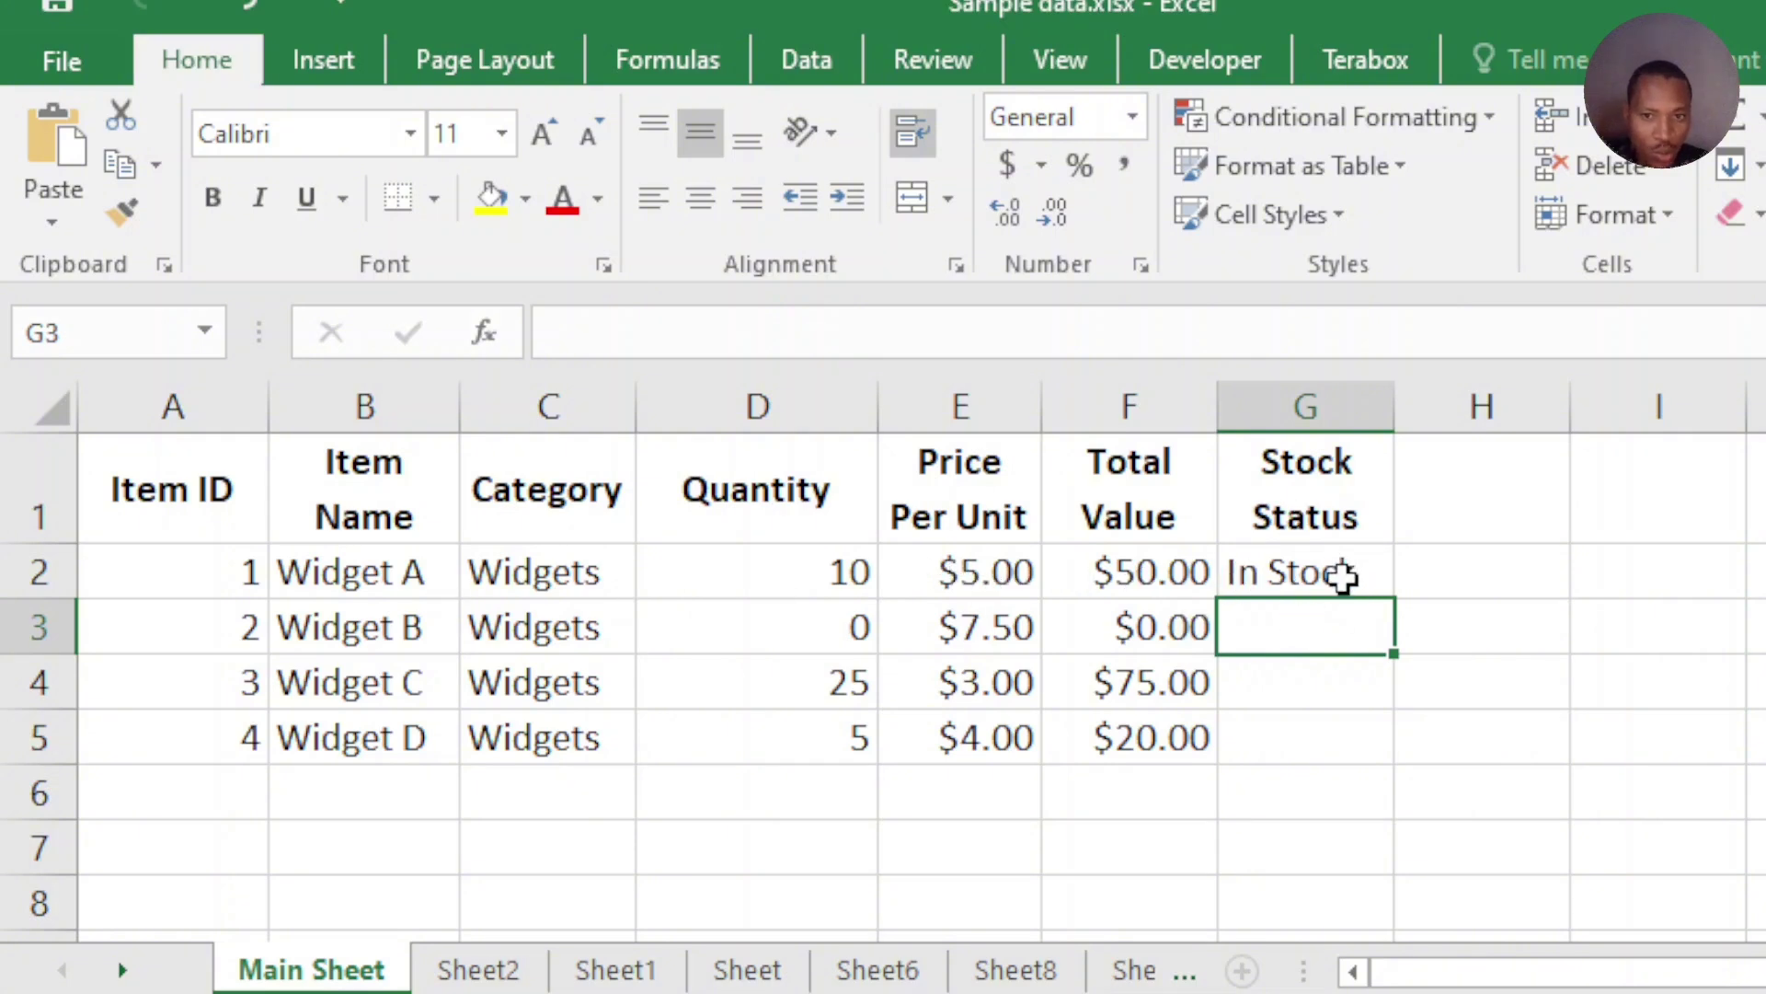
# Fill the Stock Status formula from G2 down to G5, then deselect the range by selecting H2.
pyautogui.click(1293, 572)
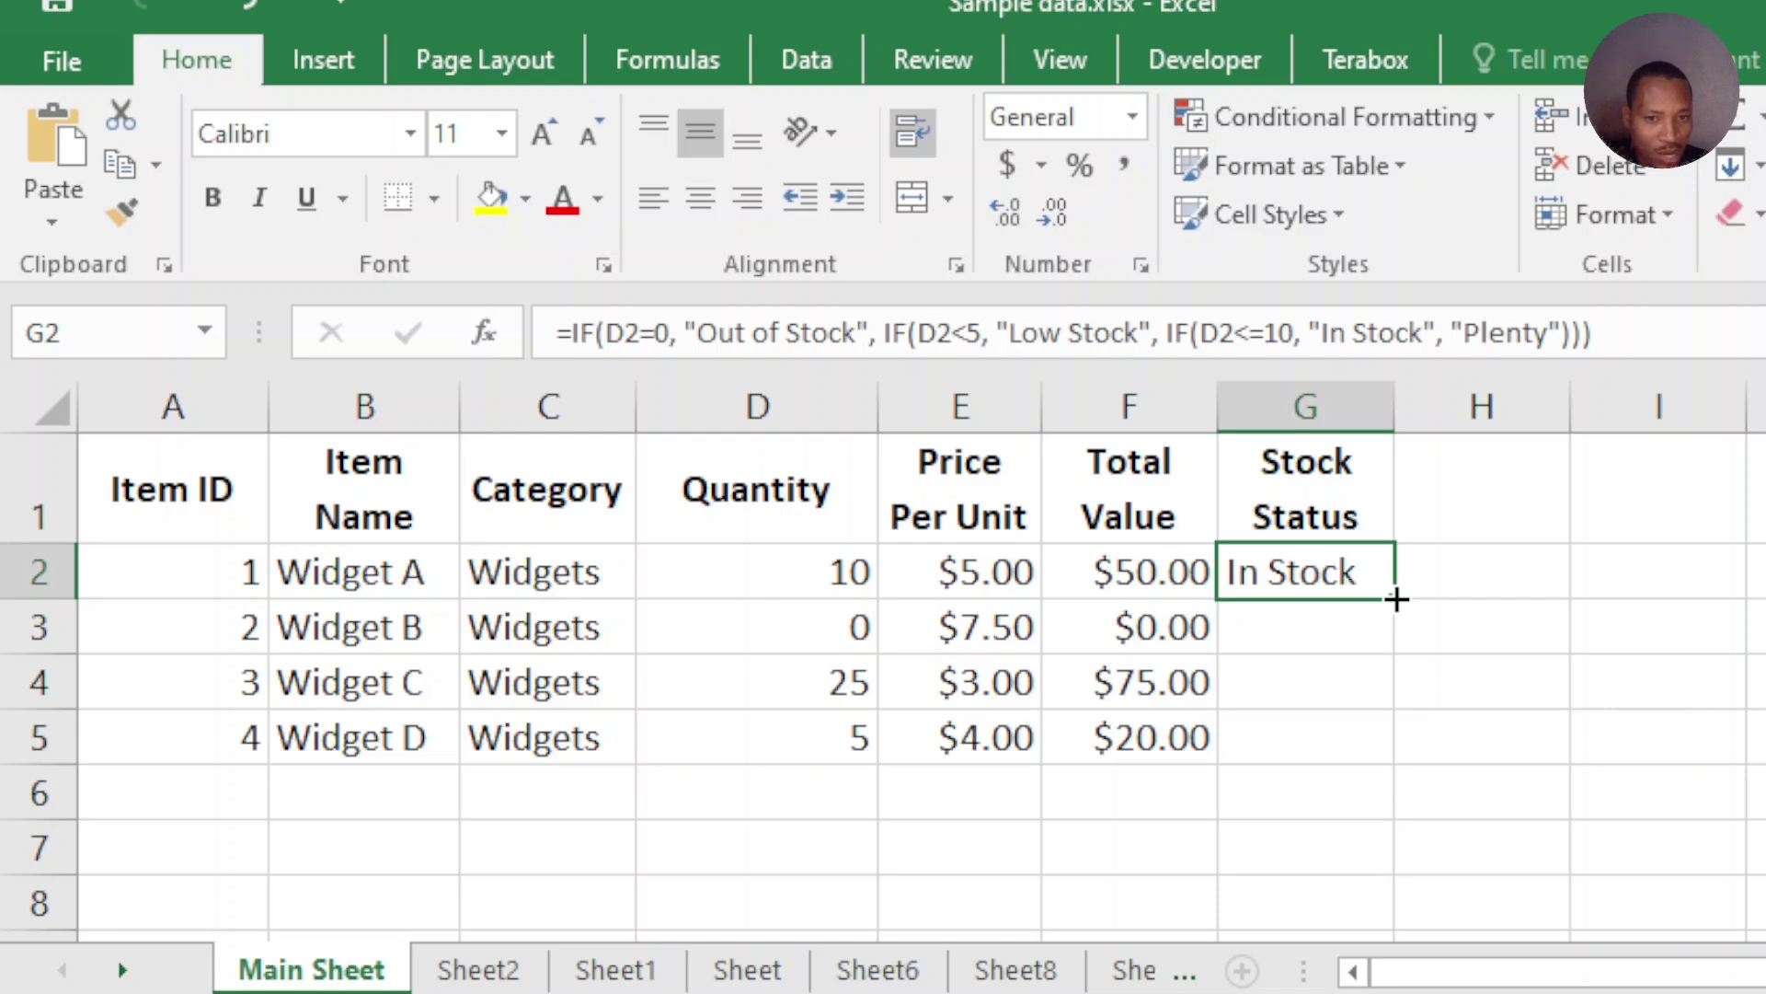
pyautogui.moveTo(1396, 599); pyautogui.dragTo(1373, 731)
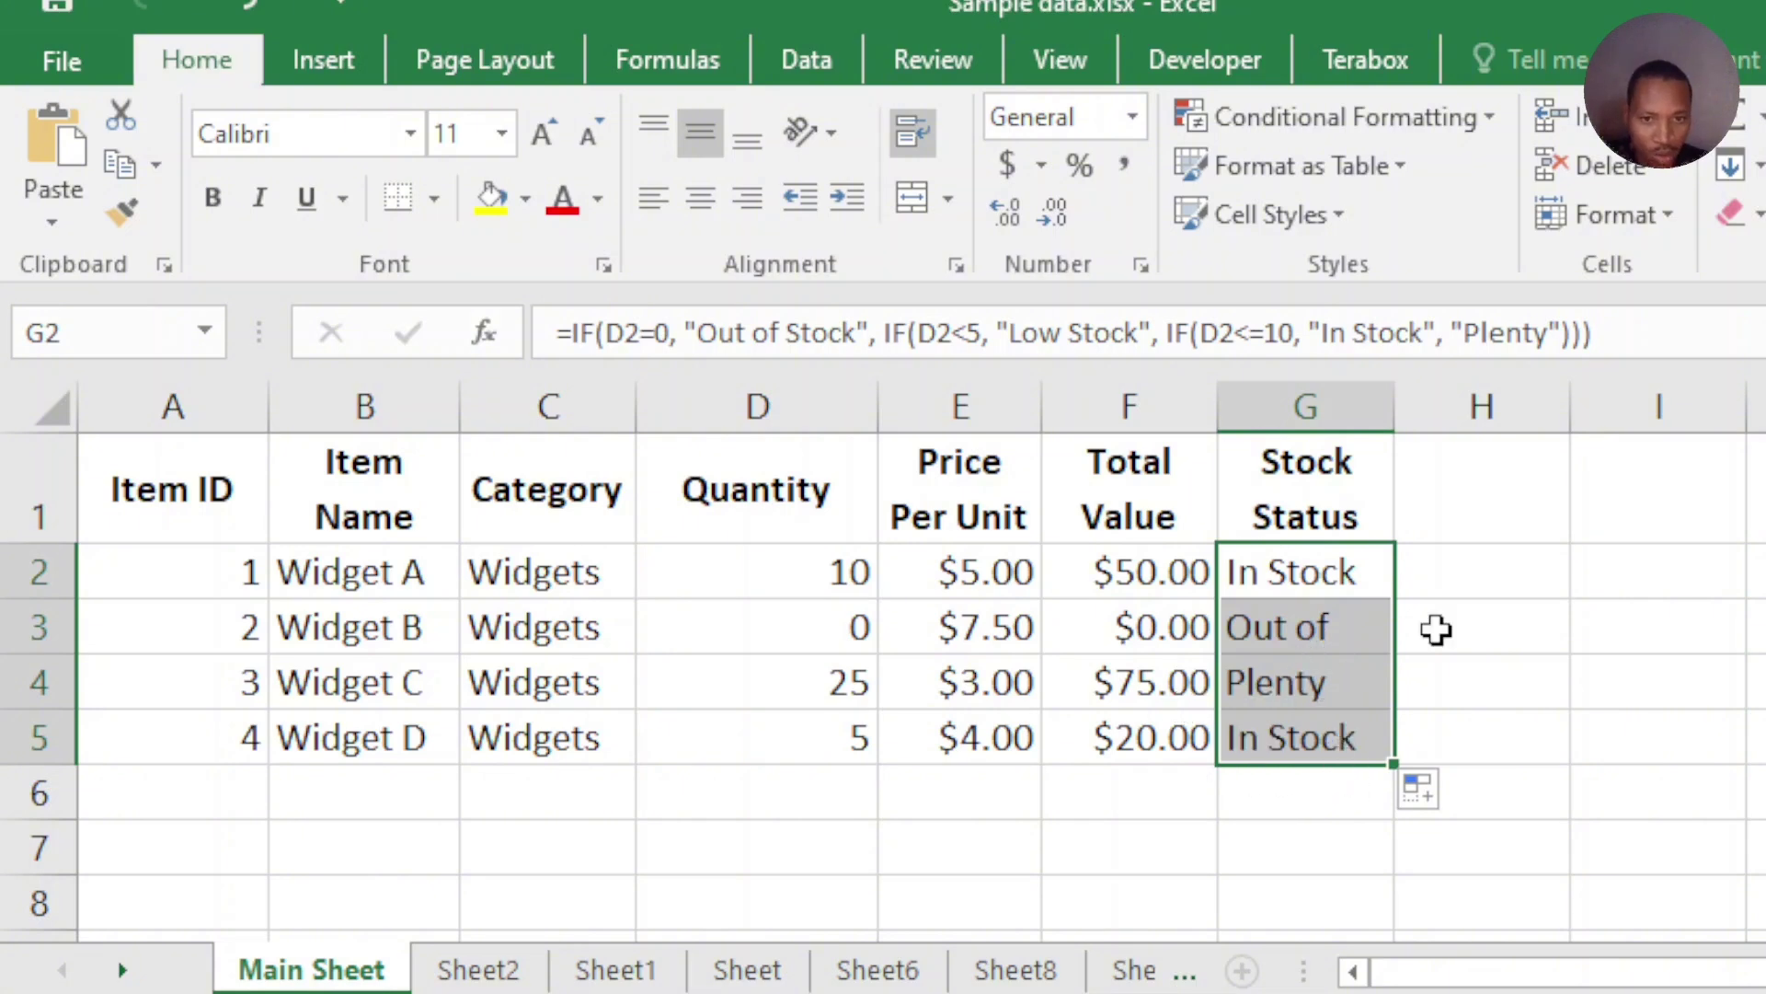
pyautogui.click(1470, 569)
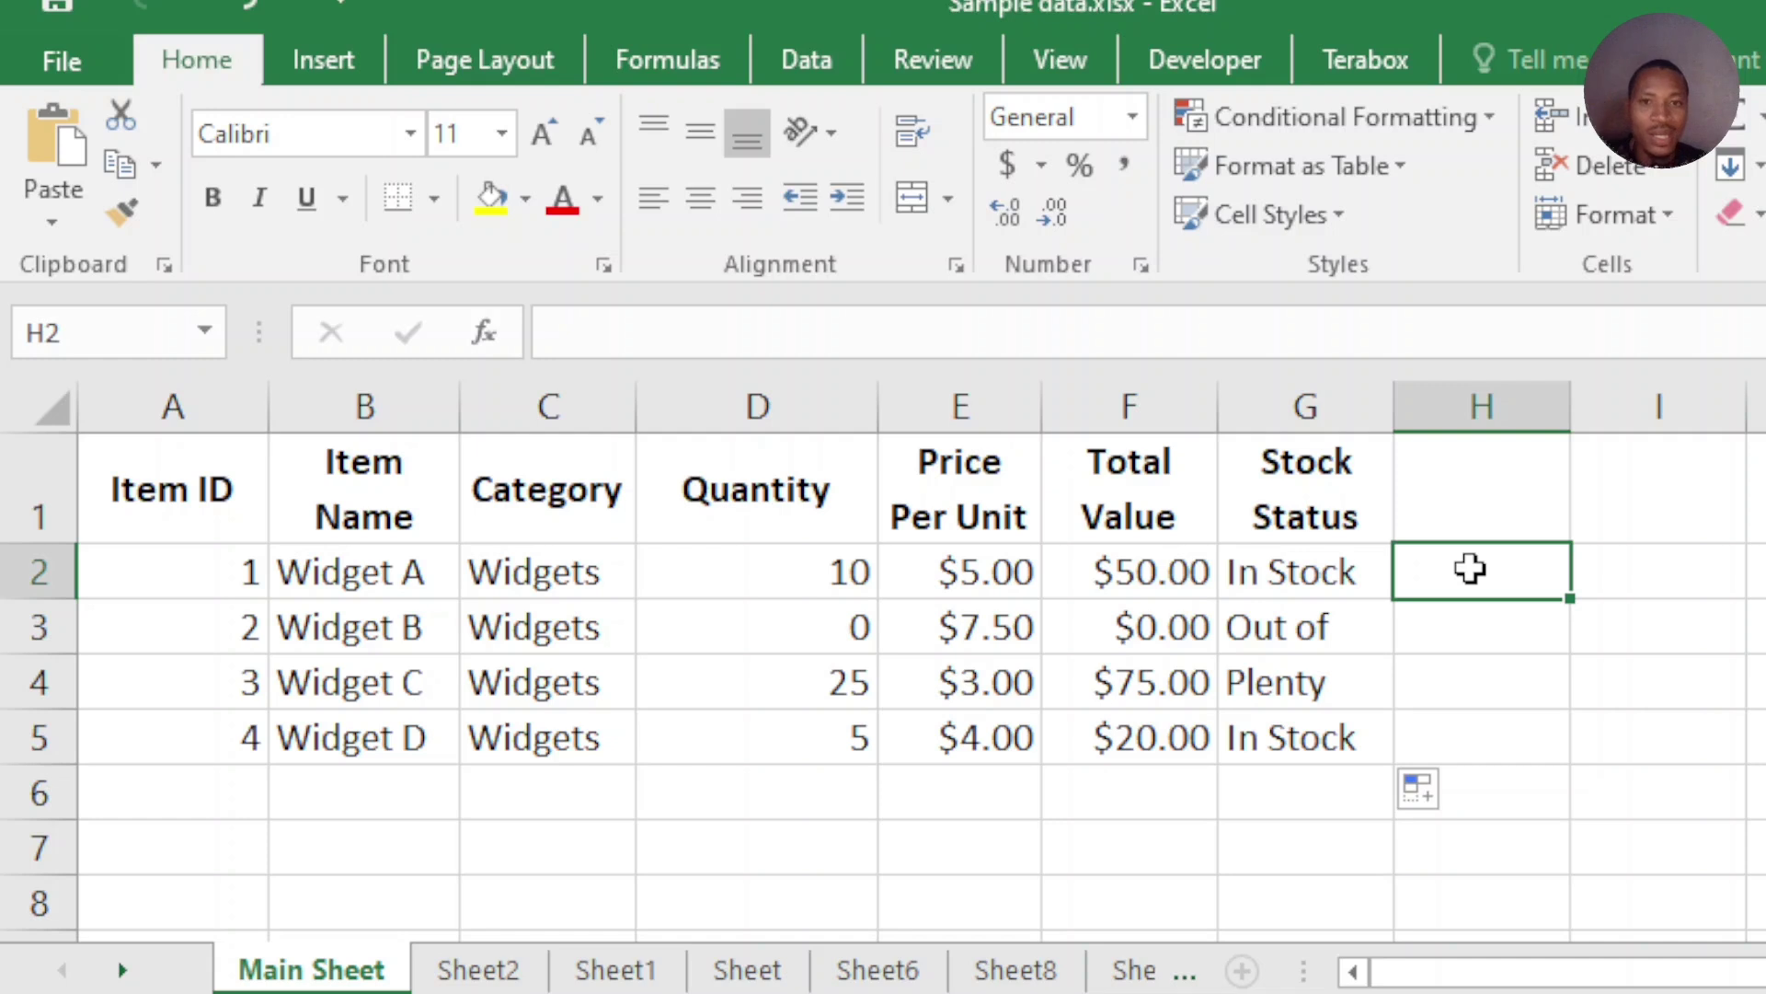